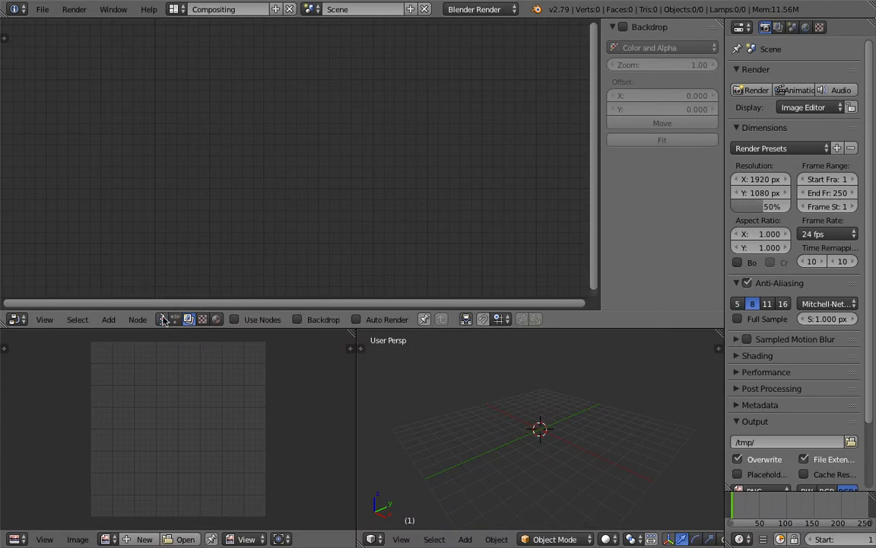
- Merge the image editor into the 3D view, create a new Sverchok node tree and search for 'bend' nodes
{"action": "left_click_drag", "start_coordinate": [355, 334], "coordinate": [285, 339]}
{"action": "left_click", "coordinate": [293, 318]}
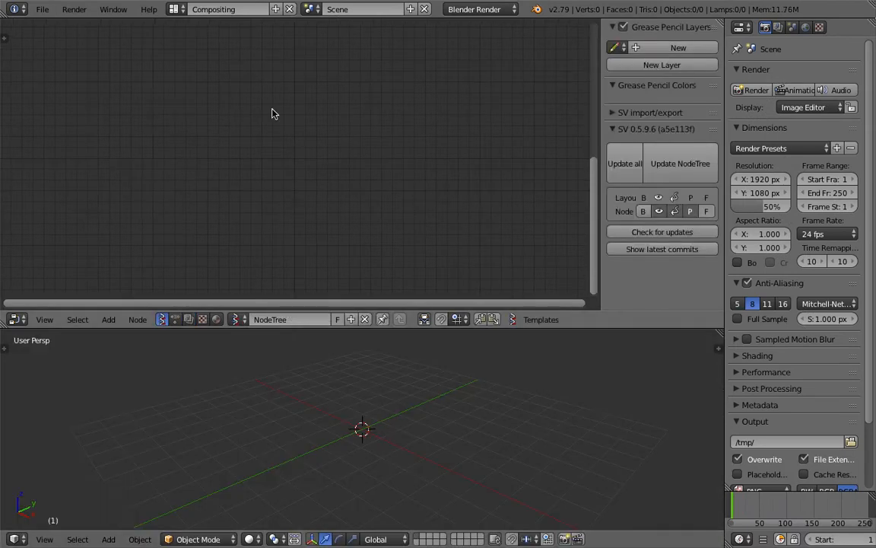
{"action": "key", "text": "shift+a"}
{"action": "left_click", "coordinate": [286, 130]}
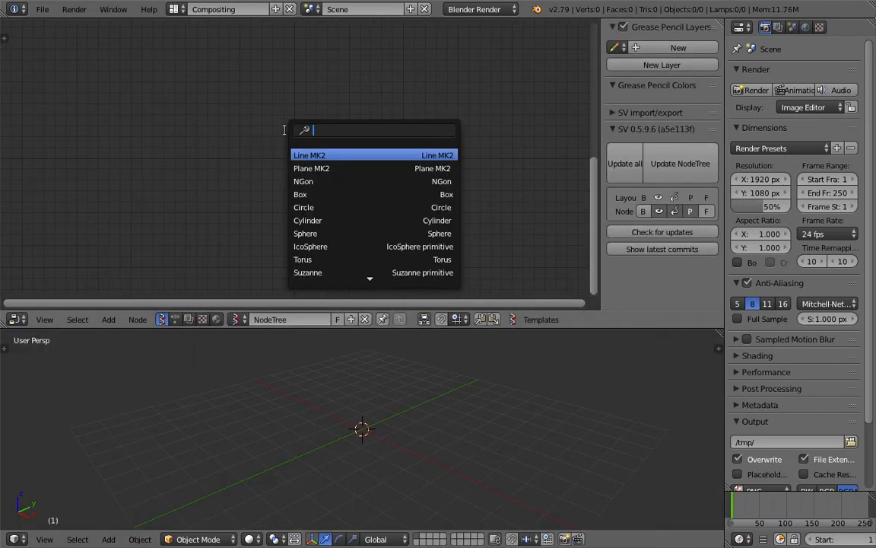
{"action": "type", "text": "bend"}
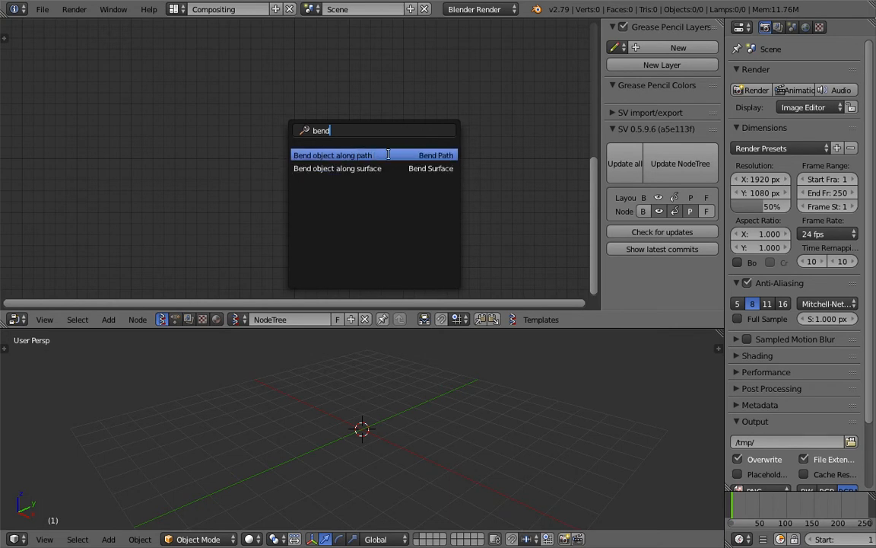
- Add a Bend object along path node and a Text object, then list the text's available modifiers
{"action": "left_click", "coordinate": [395, 156]}
{"action": "left_click", "coordinate": [290, 116]}
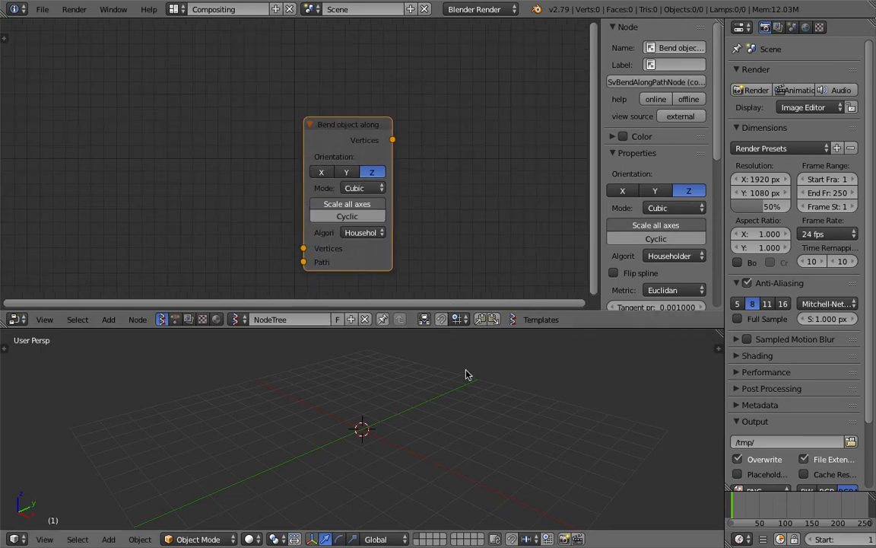
{"action": "key", "text": "shift+a"}
{"action": "mouse_move", "coordinate": [391, 348]}
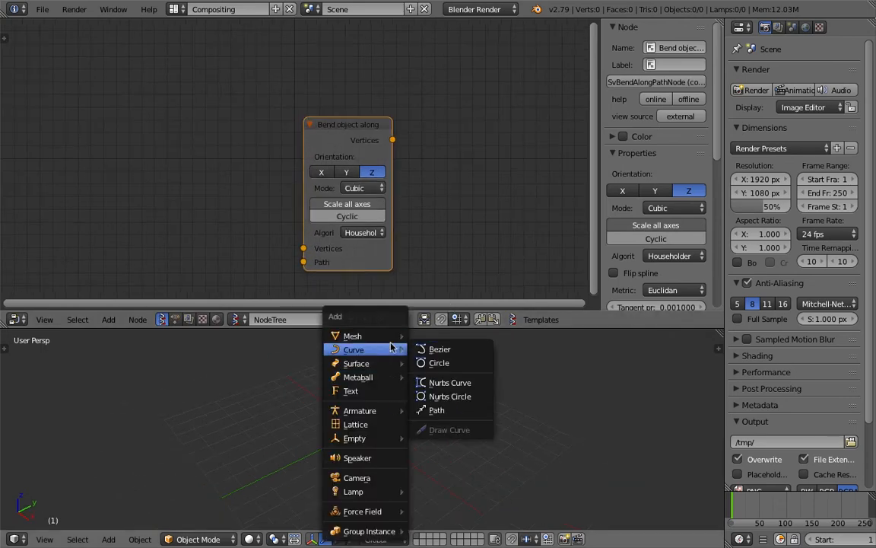
{"action": "left_click", "coordinate": [386, 392]}
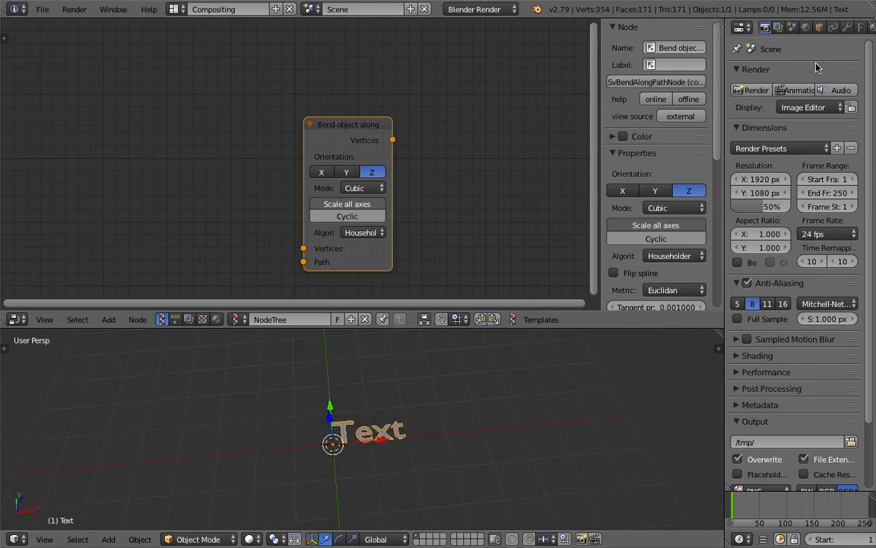
{"action": "left_click", "coordinate": [846, 28]}
{"action": "left_click", "coordinate": [791, 74]}
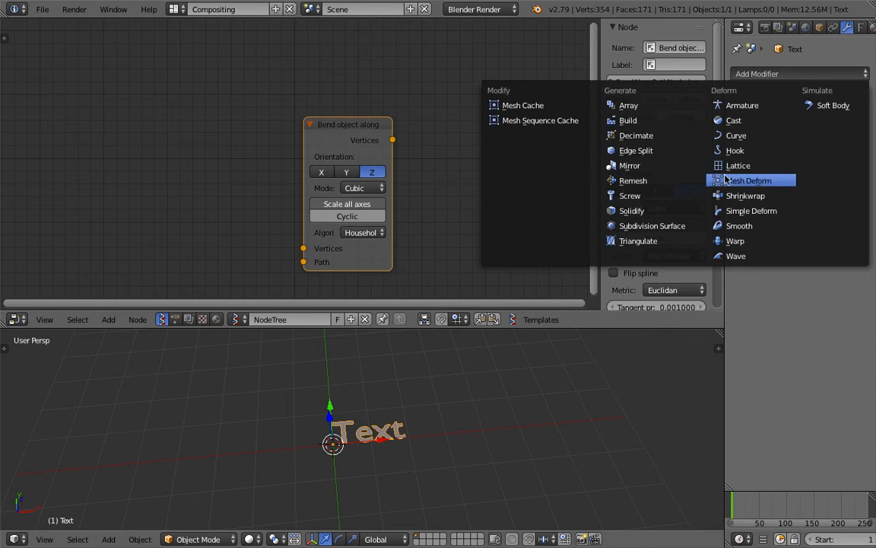
- Add a Curve modifier to the text and orbit the 3D view to inspect it
{"action": "left_click", "coordinate": [744, 138]}
{"action": "scroll", "coordinate": [469, 422], "scroll_direction": "down", "scroll_amount": 3}
{"action": "middle_click_drag", "start_coordinate": [469, 423], "coordinate": [508, 417]}
{"action": "scroll", "coordinate": [438, 162], "scroll_direction": "up", "scroll_amount": 3}
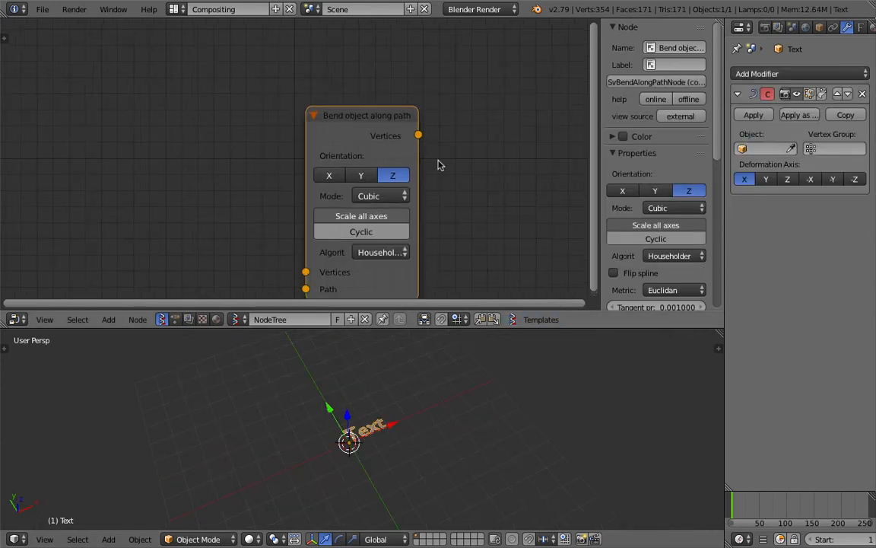
{"action": "scroll", "coordinate": [628, 149], "scroll_direction": "down", "scroll_amount": 2}
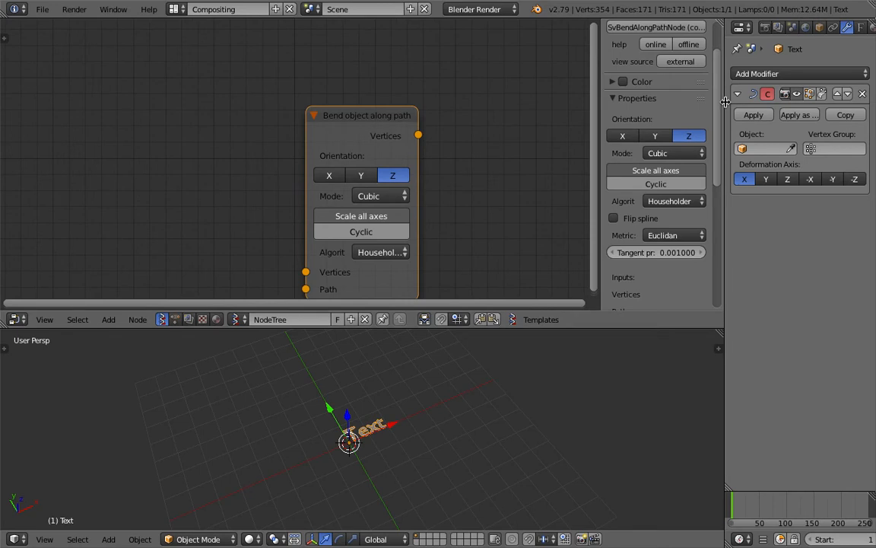
{"action": "left_click_drag", "start_coordinate": [725, 114], "coordinate": [639, 115]}
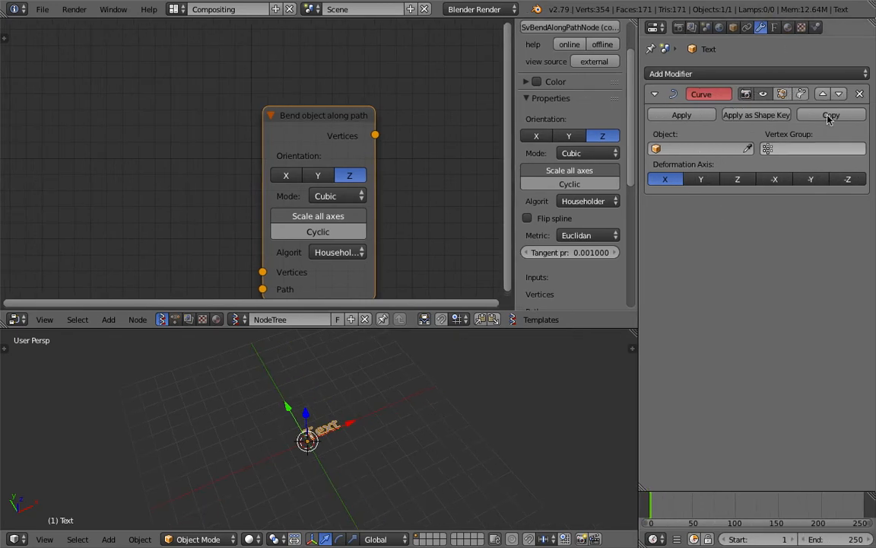
{"action": "scroll", "coordinate": [359, 380], "scroll_direction": "up", "scroll_amount": 3}
{"action": "middle_click_drag", "start_coordinate": [471, 379], "coordinate": [473, 379]}
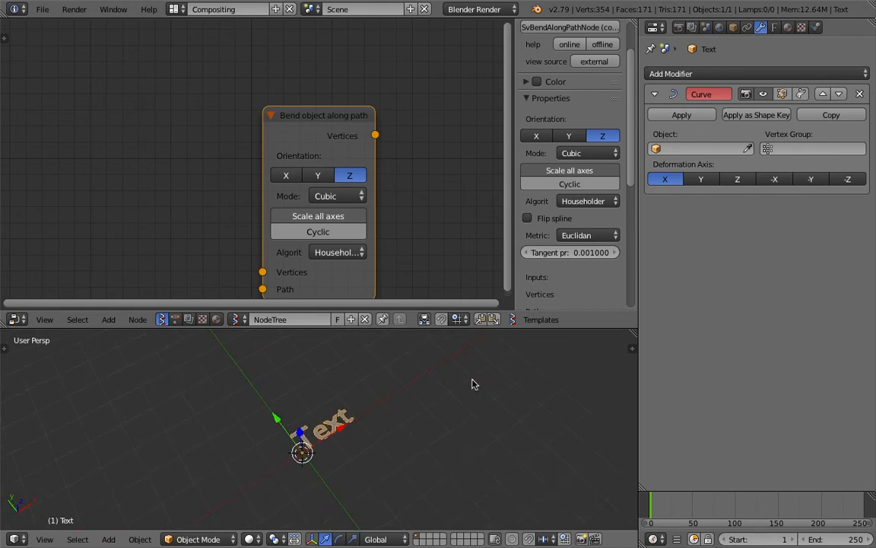
- Close the node editor's sidebar, delete the Curve modifier and frame the bend node
{"action": "left_click_drag", "start_coordinate": [514, 159], "coordinate": [836, 166]}
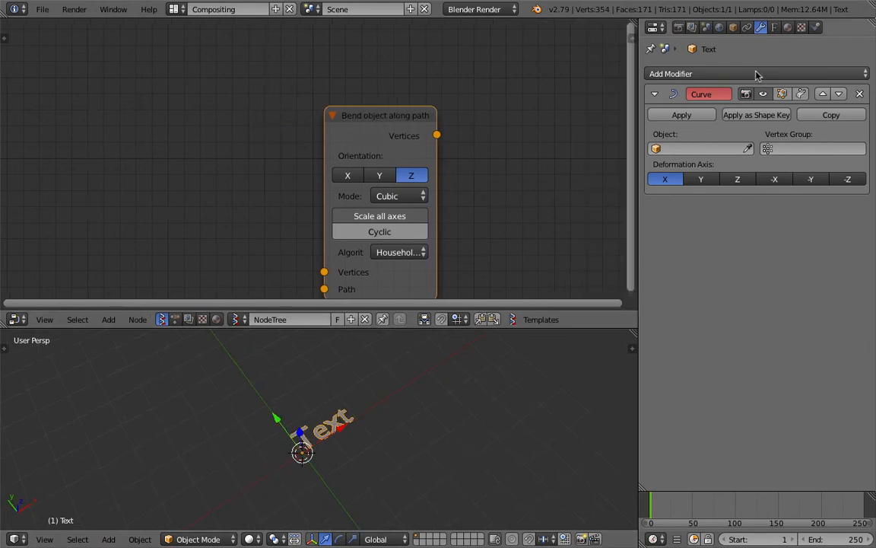
{"action": "left_click", "coordinate": [859, 94]}
{"action": "key", "text": "Home"}
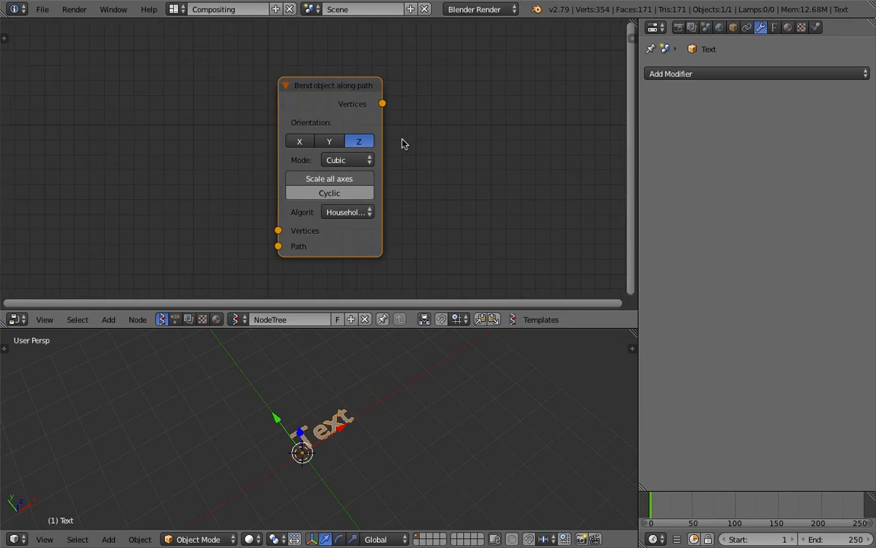
{"action": "left_click", "coordinate": [43, 9]}
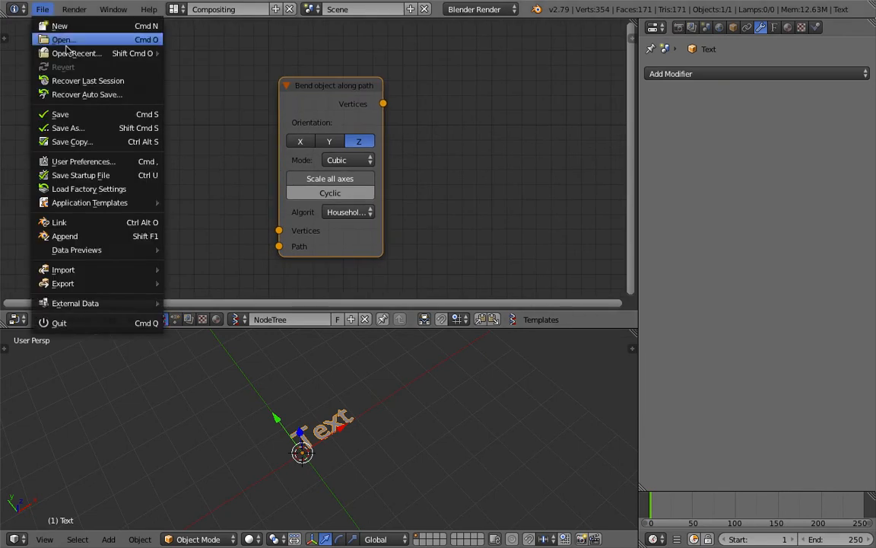
- Save the scene to the Desktop as sv_bend_along_path_003.blend
{"action": "left_click", "coordinate": [94, 126]}
{"action": "left_click", "coordinate": [265, 61]}
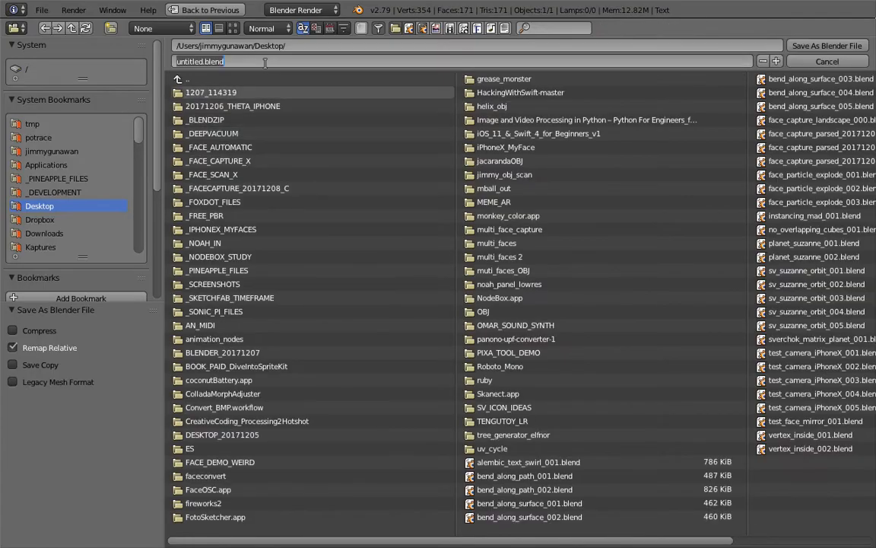
{"action": "type", "text": "sv_bend_along_curve_00"}
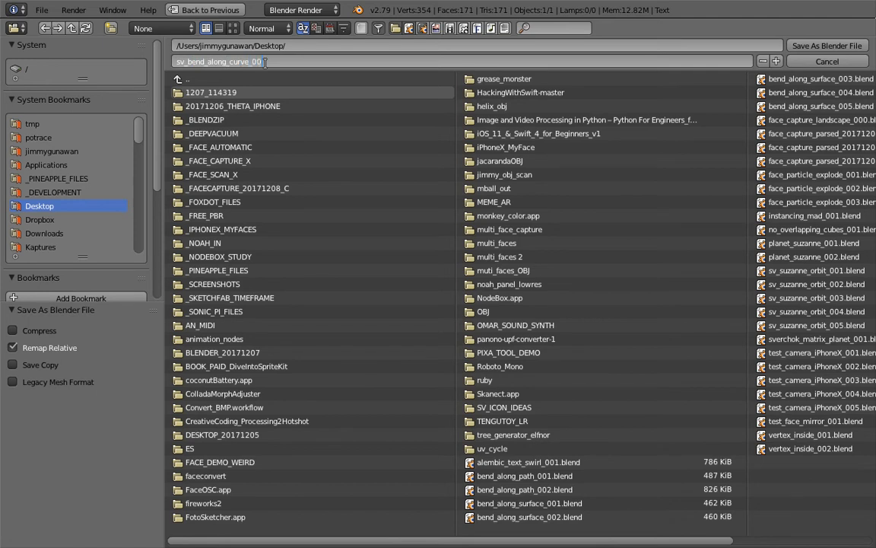
{"action": "type", "text": "3"}
{"action": "key", "text": "Return"}
{"action": "left_click", "coordinate": [799, 45]}
{"action": "scroll", "coordinate": [271, 140], "scroll_direction": "down", "scroll_amount": 1}
{"action": "scroll", "coordinate": [268, 130], "scroll_direction": "down", "scroll_amount": 3}
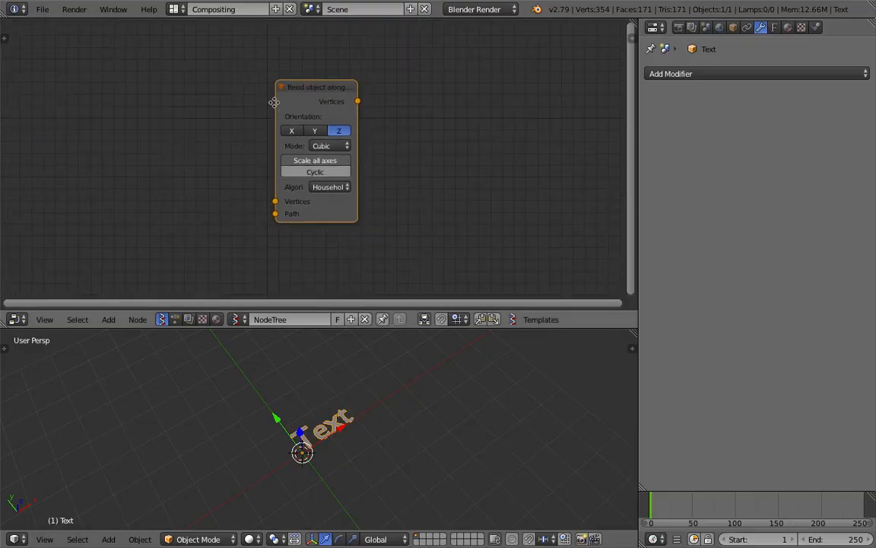
- Replace the default 'Text' with 'this is sverchok nodes' in Edit Mode
{"action": "middle_click_drag", "start_coordinate": [211, 125], "coordinate": [224, 125]}
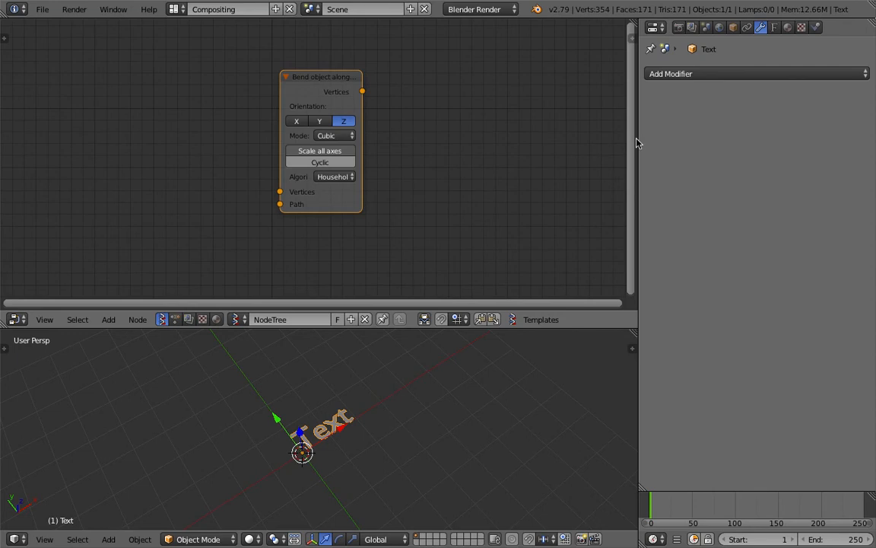
{"action": "left_click_drag", "start_coordinate": [639, 138], "coordinate": [697, 139]}
{"action": "middle_click_drag", "start_coordinate": [443, 166], "coordinate": [401, 171]}
{"action": "scroll", "coordinate": [406, 398], "scroll_direction": "up", "scroll_amount": 2}
{"action": "middle_click_drag", "start_coordinate": [405, 403], "coordinate": [353, 393]}
{"action": "middle_click_drag", "start_coordinate": [248, 239], "coordinate": [271, 251]}
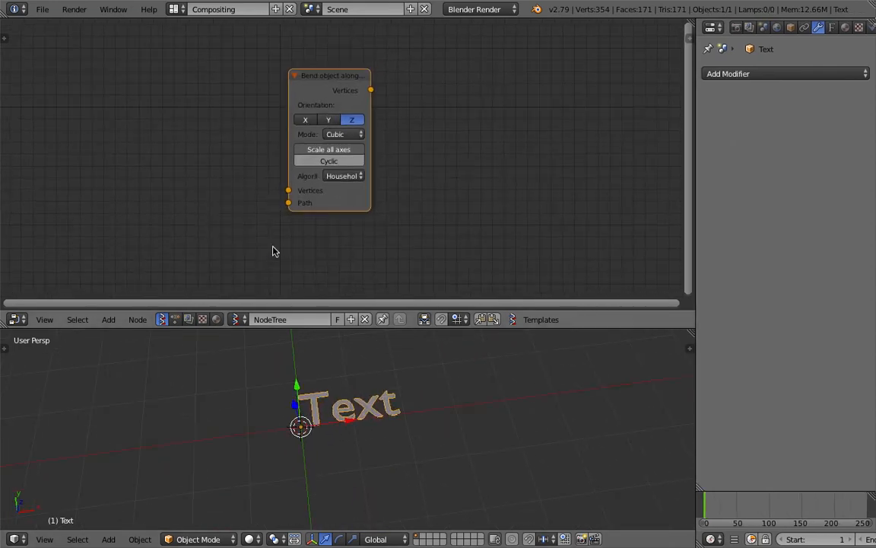
{"action": "middle_click_drag", "start_coordinate": [372, 386], "coordinate": [342, 385]}
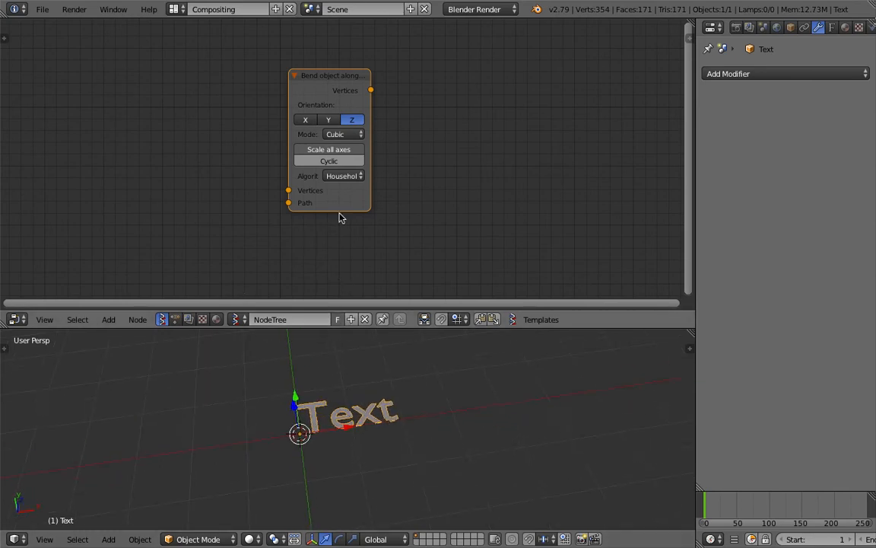
{"action": "middle_click_drag", "start_coordinate": [340, 217], "coordinate": [358, 212]}
{"action": "middle_click_drag", "start_coordinate": [385, 428], "coordinate": [375, 423]}
{"action": "key", "text": "Tab"}
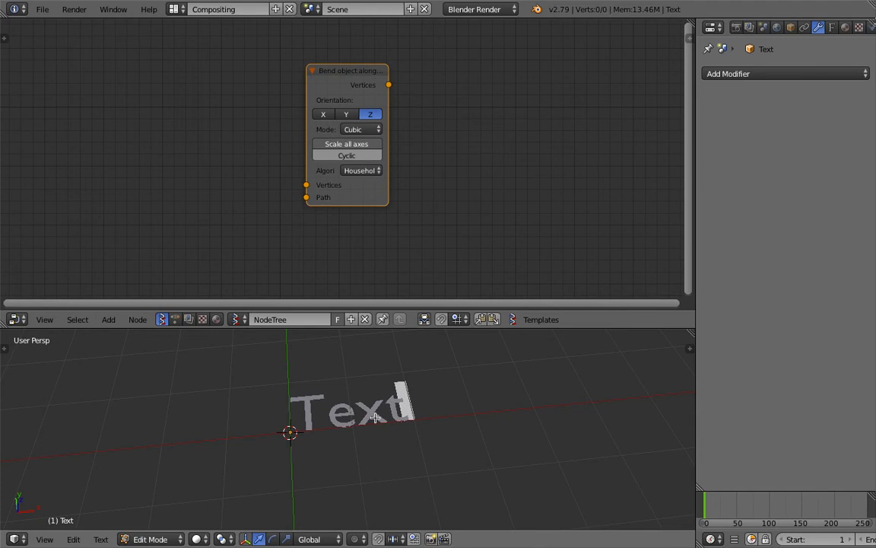
{"action": "key", "text": "BackSpace"}
{"action": "key", "text": "BackSpace"}
{"action": "key", "text": "BackSpace"}
{"action": "key", "text": "BackSpace"}
{"action": "type", "text": "this is"}
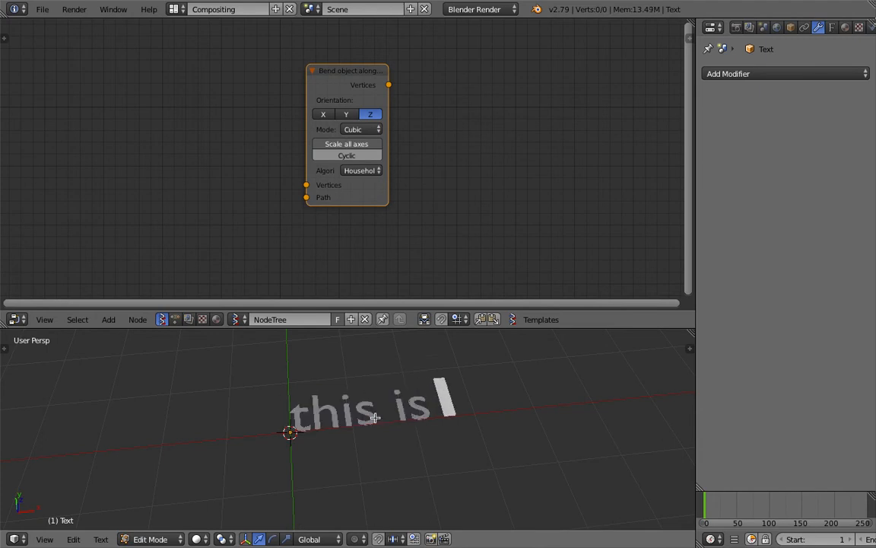
{"action": "type", "text": " sverchok n"}
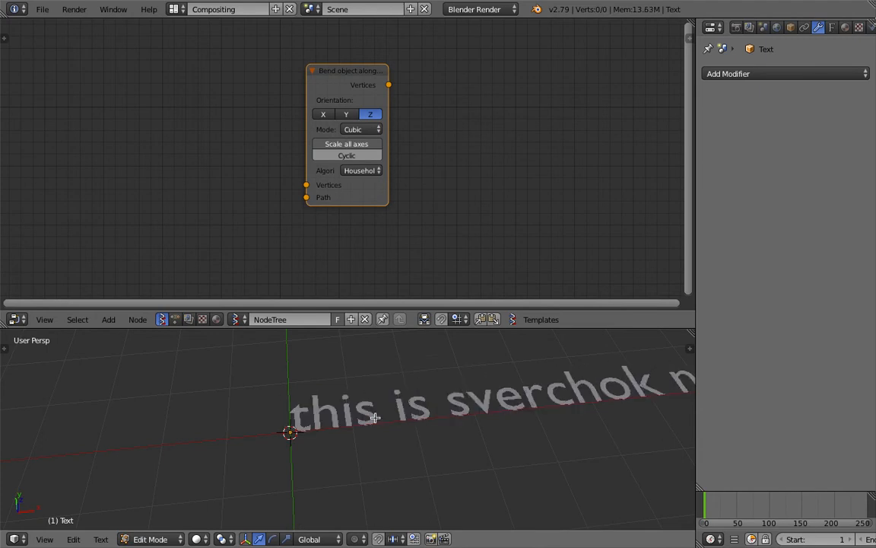
{"action": "key", "text": "Tab"}
- Save over the existing .blend file and frame the whole sentence in the 3D view
{"action": "scroll", "coordinate": [399, 424], "scroll_direction": "down", "scroll_amount": 3}
{"action": "key", "text": "ctrl+s"}
{"action": "middle_click_drag", "start_coordinate": [444, 435], "coordinate": [313, 408], "text": "shift"}
{"action": "left_click", "coordinate": [339, 460]}
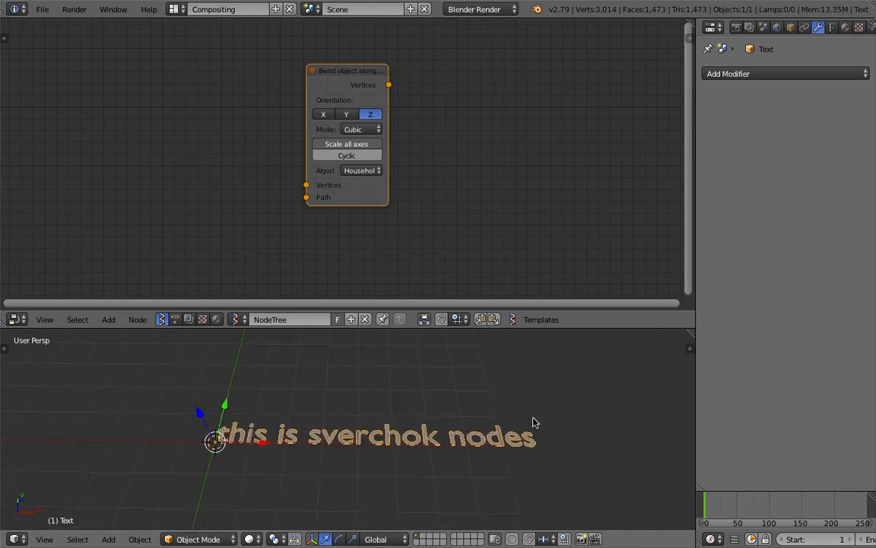
{"action": "middle_click_drag", "start_coordinate": [297, 279], "coordinate": [310, 274]}
{"action": "key", "text": "space"}
- Add an Objects in mk3 node left of the bend node and load the Text object into it
{"action": "type", "text": "obj"}
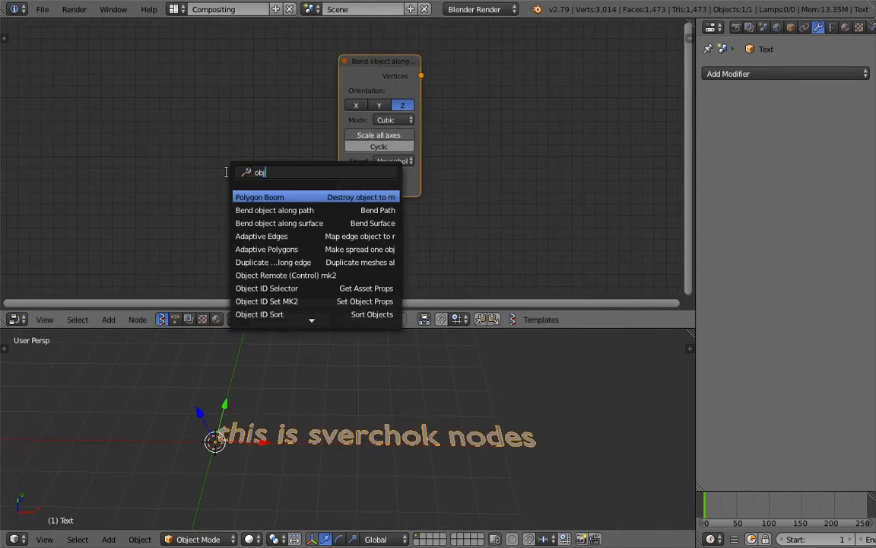
{"action": "type", "text": "ects i"}
{"action": "key", "text": "Return"}
{"action": "left_click", "coordinate": [180, 182]}
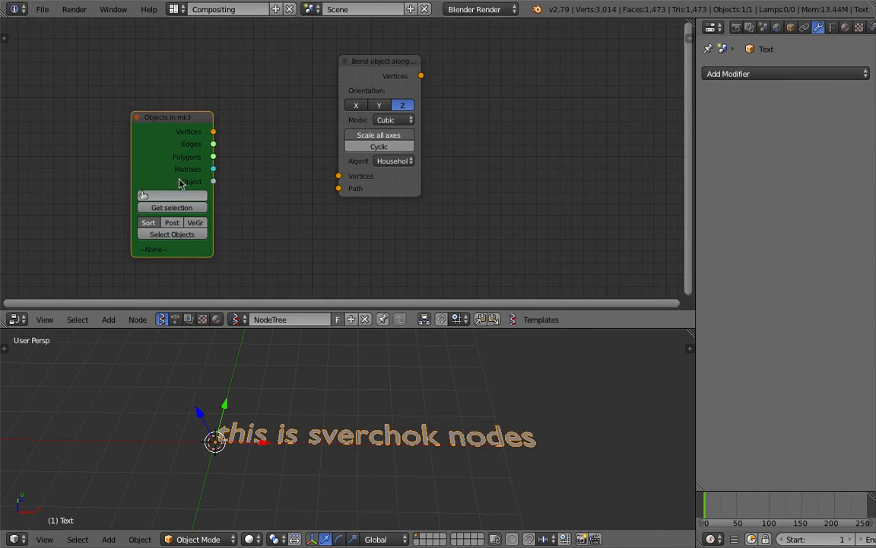
{"action": "left_click", "coordinate": [174, 207]}
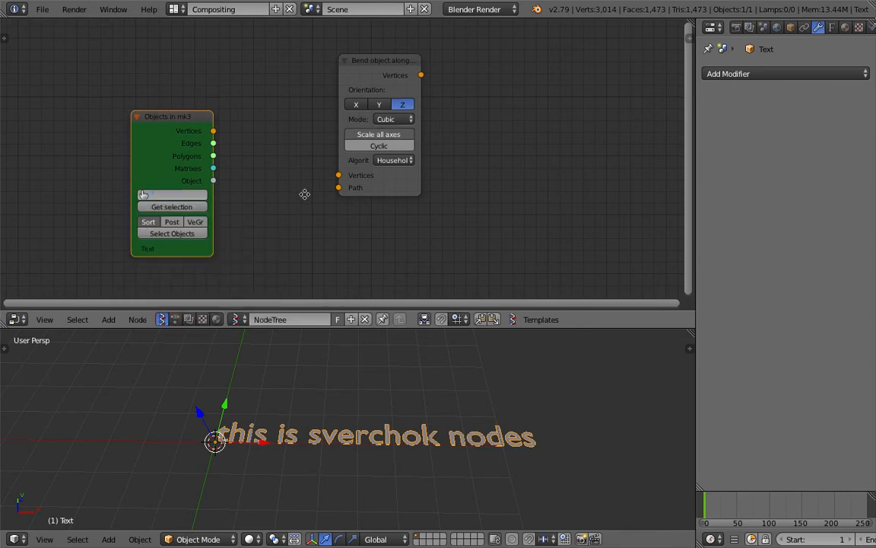
- Add a Viewer Draw node and link the text's vertices and polygons into it
{"action": "key", "text": "space"}
{"action": "scroll", "coordinate": [489, 130], "scroll_direction": "down", "scroll_amount": 5}
{"action": "type", "text": "view"}
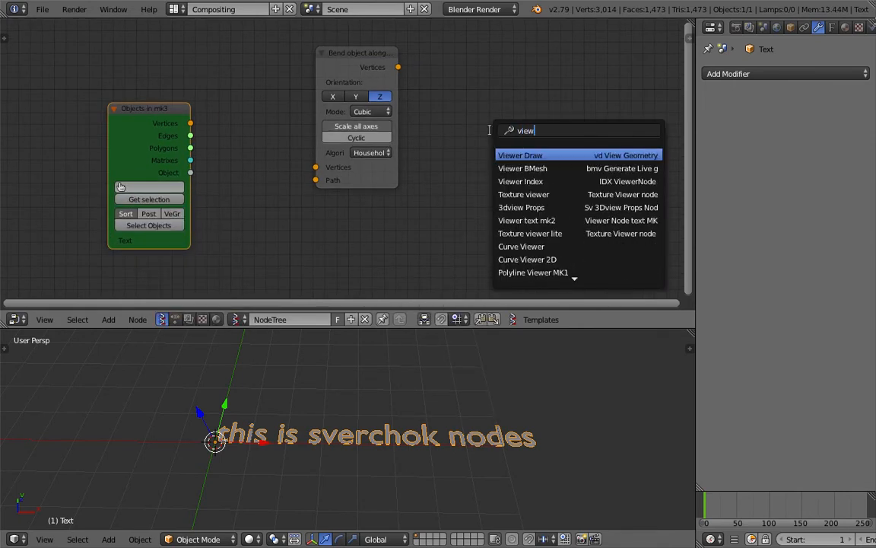
{"action": "key", "text": "Return"}
{"action": "left_click", "coordinate": [490, 134]}
{"action": "mouse_move", "coordinate": [190, 124]}
{"action": "left_mouse_down"}
{"action": "mouse_move", "coordinate": [491, 219]}
{"action": "mouse_move", "coordinate": [190, 147]}
{"action": "left_mouse_up"}
{"action": "middle_click_drag", "start_coordinate": [304, 441], "coordinate": [348, 460]}
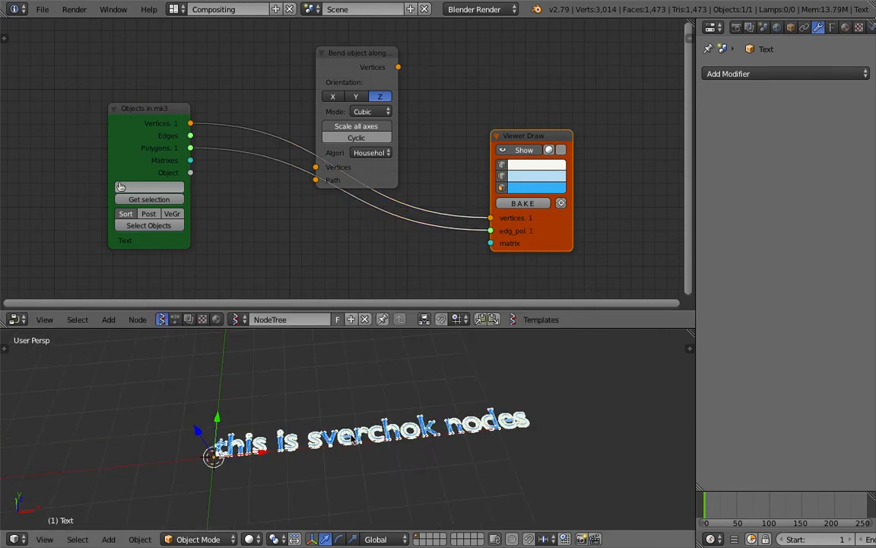
- Move the original Text object to layer 2 and orbit to view Sverchok's copy
{"action": "key", "text": "m"}
{"action": "key", "text": "2"}
{"action": "left_click", "coordinate": [286, 396]}
{"action": "scroll", "coordinate": [290, 423], "scroll_direction": "up", "scroll_amount": 4}
{"action": "middle_click_drag", "start_coordinate": [286, 395], "coordinate": [338, 443]}
{"action": "scroll", "coordinate": [353, 422], "scroll_direction": "up", "scroll_amount": 3}
{"action": "mouse_move", "coordinate": [268, 434]}
{"action": "middle_mouse_down"}
{"action": "mouse_move", "coordinate": [221, 426]}
{"action": "mouse_move", "coordinate": [528, 418]}
{"action": "mouse_move", "coordinate": [450, 434]}
{"action": "mouse_move", "coordinate": [378, 380]}
{"action": "mouse_move", "coordinate": [279, 434]}
{"action": "middle_mouse_up"}
{"action": "scroll", "coordinate": [527, 418], "scroll_direction": "up", "scroll_amount": 3}
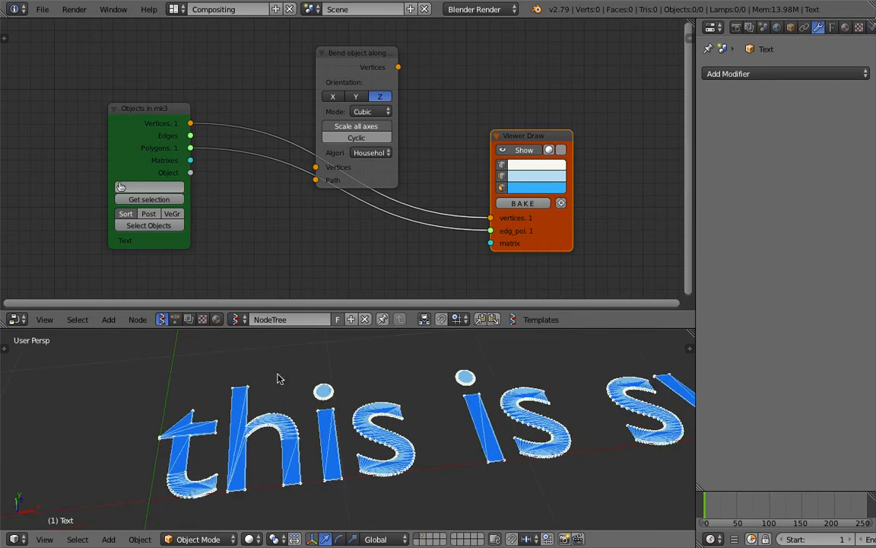
{"action": "middle_click_drag", "start_coordinate": [300, 438], "coordinate": [324, 442]}
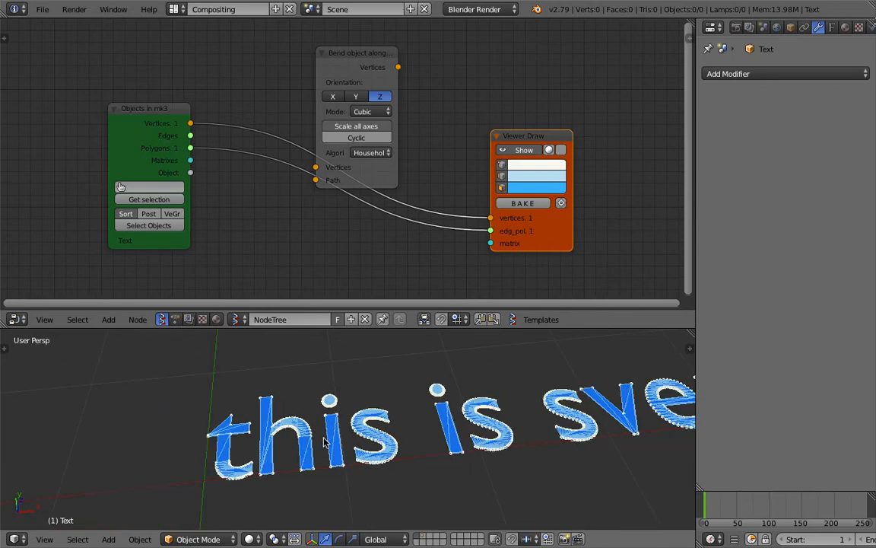
{"action": "middle_click_drag", "start_coordinate": [409, 415], "coordinate": [408, 438]}
- Save over the existing file and orbit to see the whole phrase
{"action": "key", "text": "ctrl+s"}
{"action": "left_click", "coordinate": [408, 437]}
{"action": "middle_click_drag", "start_coordinate": [476, 415], "coordinate": [365, 431]}
{"action": "scroll", "coordinate": [390, 428], "scroll_direction": "down", "scroll_amount": 2}
{"action": "scroll", "coordinate": [421, 413], "scroll_direction": "down", "scroll_amount": 2}
- Reposition the Bend and Viewer Draw nodes and recentre the node view
{"action": "left_click_drag", "start_coordinate": [387, 170], "coordinate": [438, 139]}
{"action": "middle_click_drag", "start_coordinate": [435, 166], "coordinate": [426, 203]}
{"action": "left_click_drag", "start_coordinate": [515, 175], "coordinate": [540, 169]}
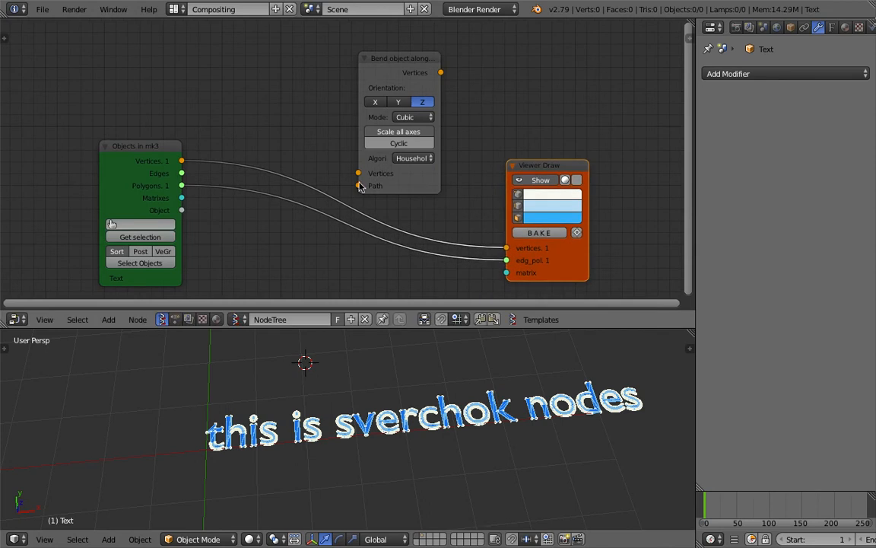
{"action": "left_click_drag", "start_coordinate": [428, 180], "coordinate": [409, 167]}
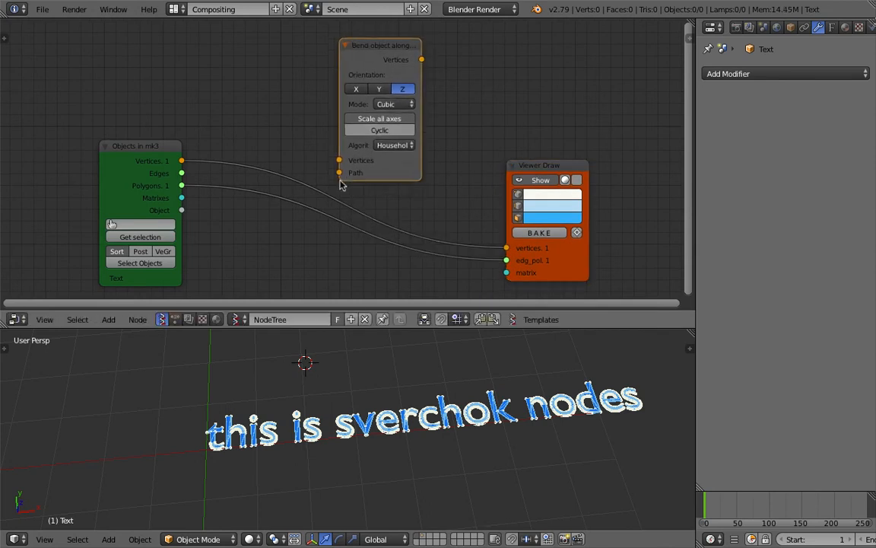
{"action": "mouse_move", "coordinate": [338, 173]}
{"action": "left_mouse_down"}
{"action": "mouse_move", "coordinate": [297, 131]}
{"action": "mouse_move", "coordinate": [332, 167]}
{"action": "left_mouse_up"}
{"action": "middle_click_drag", "start_coordinate": [280, 135], "coordinate": [305, 145]}
{"action": "scroll", "coordinate": [296, 142], "scroll_direction": "down", "scroll_amount": 2}
- Duplicate the Viewer Draw node and place the copy at the upper right
{"action": "middle_click_drag", "start_coordinate": [418, 201], "coordinate": [356, 178]}
{"action": "scroll", "coordinate": [357, 177], "scroll_direction": "down", "scroll_amount": 2}
{"action": "left_click", "coordinate": [444, 154]}
{"action": "key", "text": "shift+d"}
{"action": "left_click", "coordinate": [560, 60]}
{"action": "middle_click_drag", "start_coordinate": [320, 98], "coordinate": [327, 124]}
- Add a Line MK2 node and link its vertices to the duplicated viewer
{"action": "key", "text": "alt+space"}
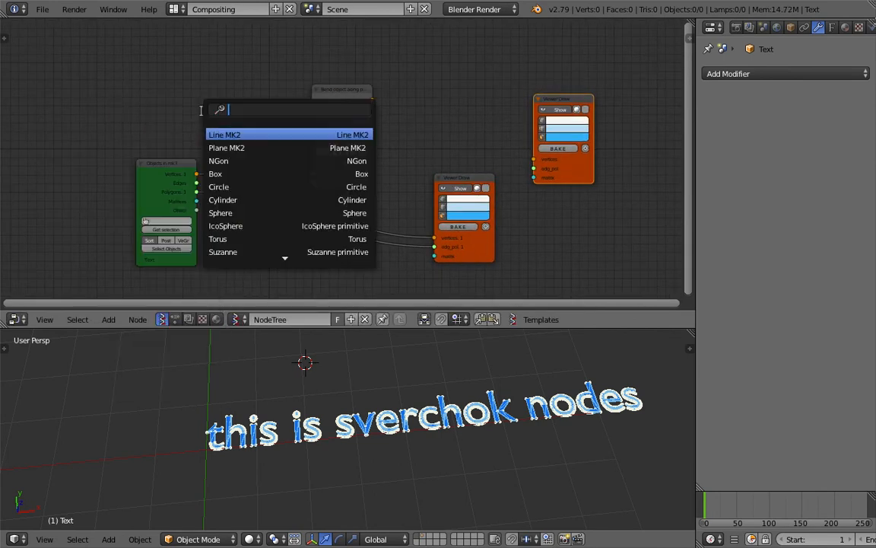
{"action": "type", "text": "path"}
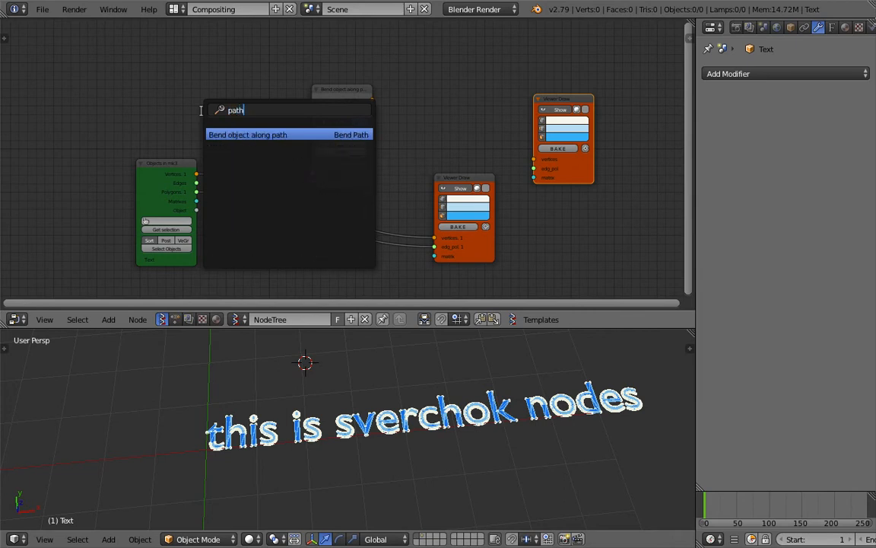
{"action": "type", "text": "line"}
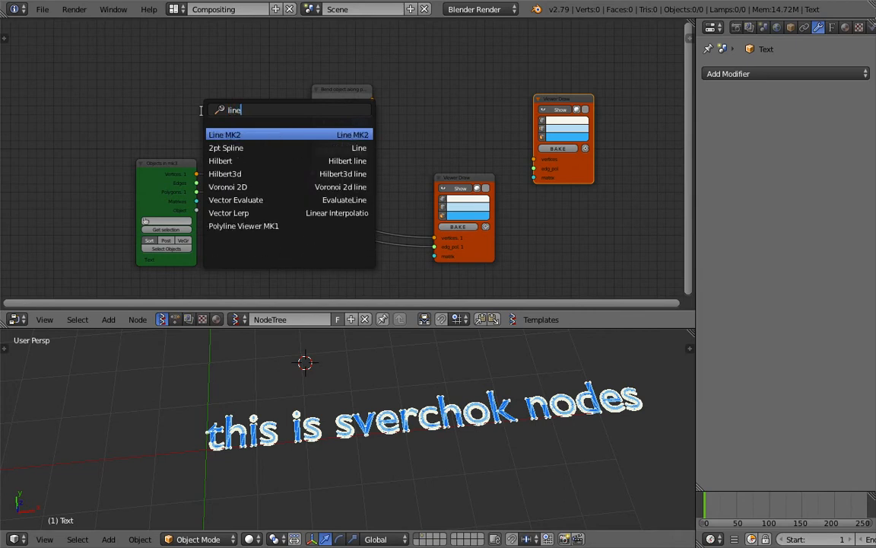
{"action": "key", "text": "Return"}
{"action": "left_click", "coordinate": [156, 68]}
{"action": "left_click_drag", "start_coordinate": [226, 88], "coordinate": [533, 159]}
- Set the line to 13 vertices, bring its points into view, and save
{"action": "left_click_drag", "start_coordinate": [201, 127], "coordinate": [212, 127]}
{"action": "scroll", "coordinate": [534, 426], "scroll_direction": "down", "scroll_amount": 4}
{"action": "middle_click_drag", "start_coordinate": [533, 425], "coordinate": [421, 411], "text": "shift"}
{"action": "scroll", "coordinate": [418, 411], "scroll_direction": "up", "scroll_amount": 3}
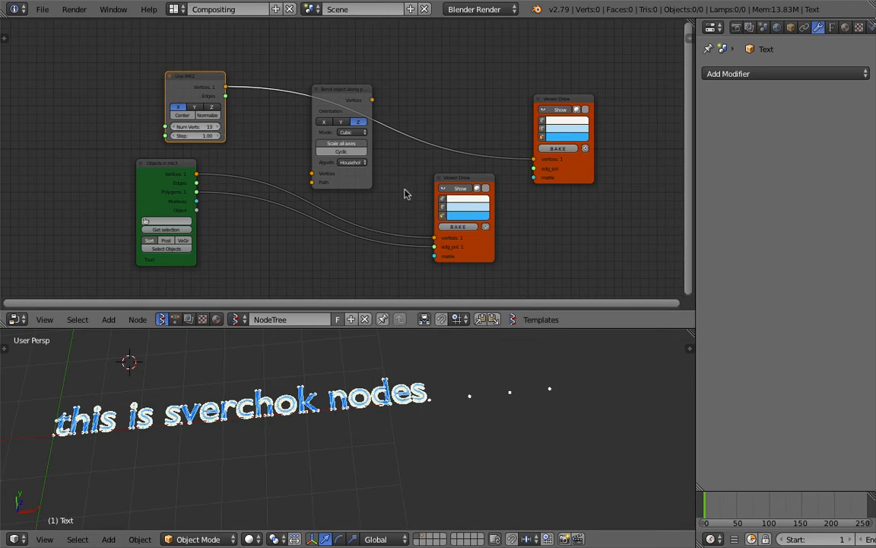
{"action": "middle_click_drag", "start_coordinate": [288, 424], "coordinate": [328, 438], "text": "shift"}
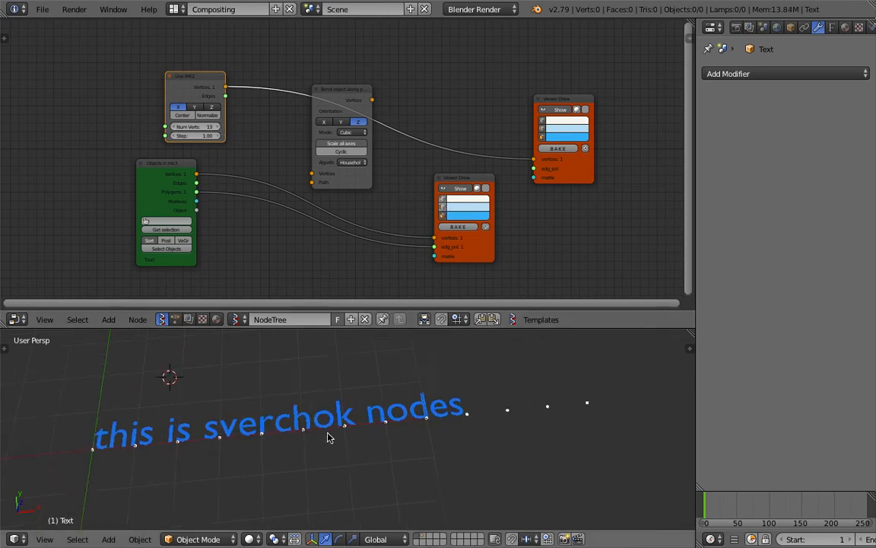
{"action": "key", "text": "ctrl+s"}
{"action": "left_click", "coordinate": [329, 439]}
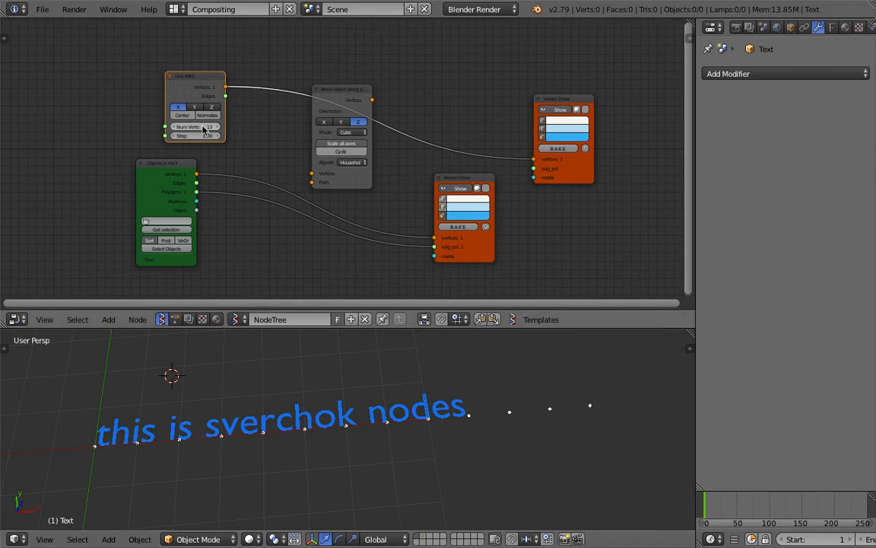
- Raise the upper viewer, widen the node editor and move Line MK2 left
{"action": "left_click_drag", "start_coordinate": [566, 160], "coordinate": [569, 147]}
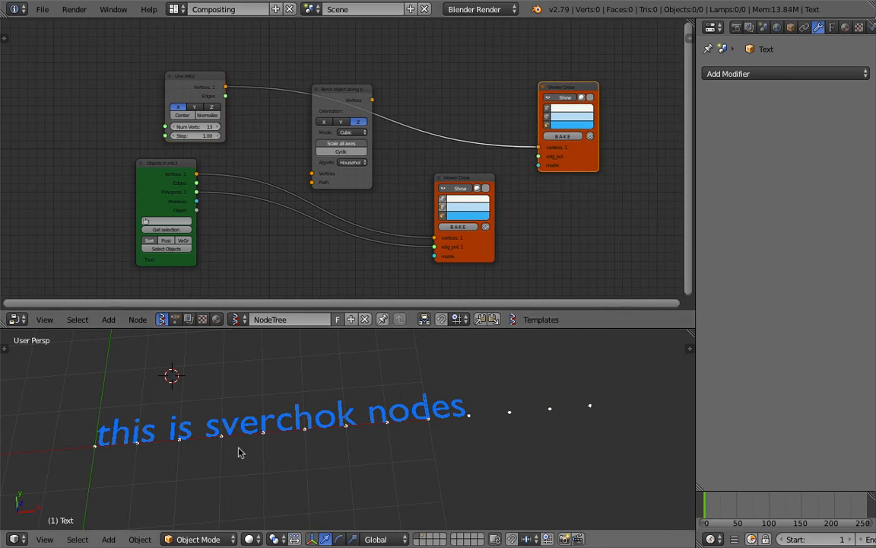
{"action": "middle_click_drag", "start_coordinate": [391, 196], "coordinate": [433, 189]}
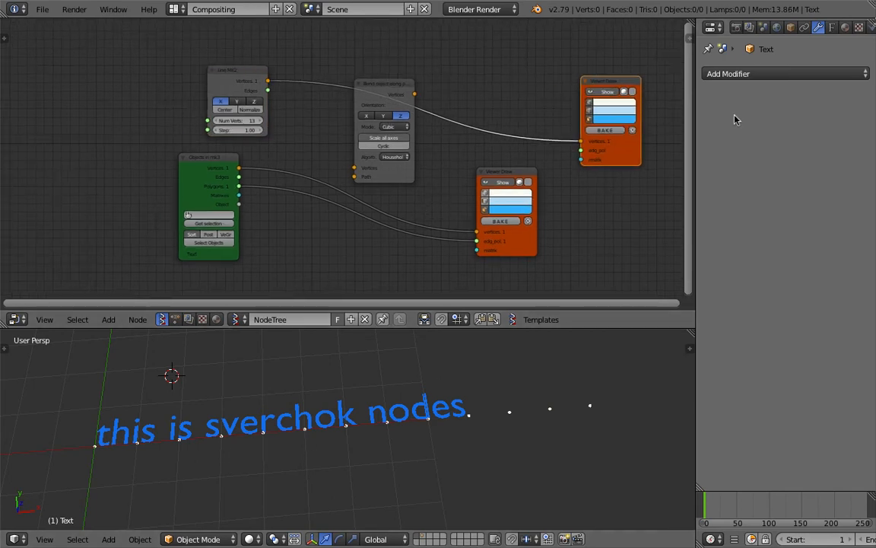
{"action": "left_click_drag", "start_coordinate": [696, 111], "coordinate": [751, 112]}
{"action": "scroll", "coordinate": [360, 146], "scroll_direction": "up", "scroll_amount": 2}
{"action": "left_click_drag", "start_coordinate": [238, 68], "coordinate": [183, 65]}
- Link Line MK2 vertices to the Bend node's Path and the text vertices to its Vertices
{"action": "left_click_drag", "start_coordinate": [217, 65], "coordinate": [370, 180]}
{"action": "left_click_drag", "start_coordinate": [235, 170], "coordinate": [369, 169]}
{"action": "mouse_move", "coordinate": [408, 73]}
{"action": "left_mouse_down"}
{"action": "mouse_move", "coordinate": [403, 110]}
{"action": "mouse_move", "coordinate": [512, 244]}
{"action": "left_mouse_up"}
{"action": "left_click_drag", "start_coordinate": [404, 114], "coordinate": [322, 161]}
{"action": "scroll", "coordinate": [404, 162], "scroll_direction": "up", "scroll_amount": 3}
{"action": "scroll", "coordinate": [342, 158], "scroll_direction": "down", "scroll_amount": 2}
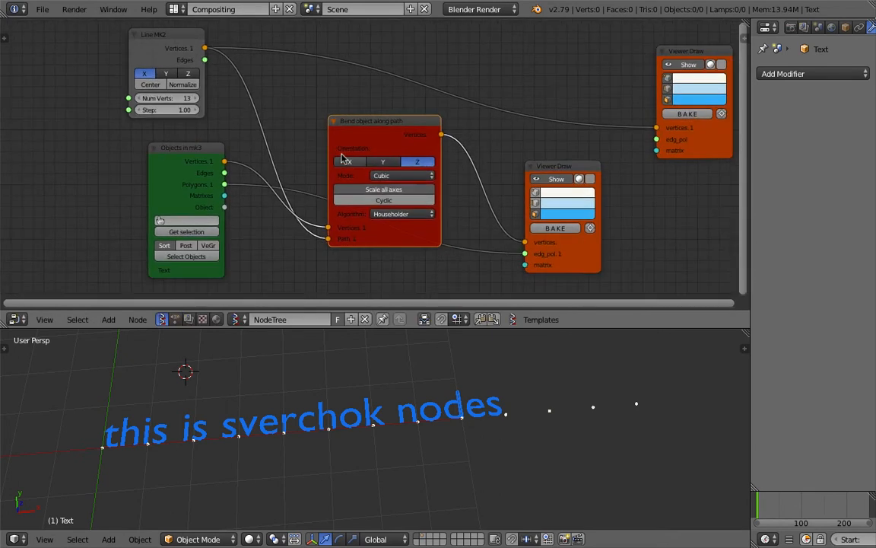
- Check the terminal, save over the file, and lower the line's Step to 0.52
{"action": "key", "text": "ctrl+Left"}
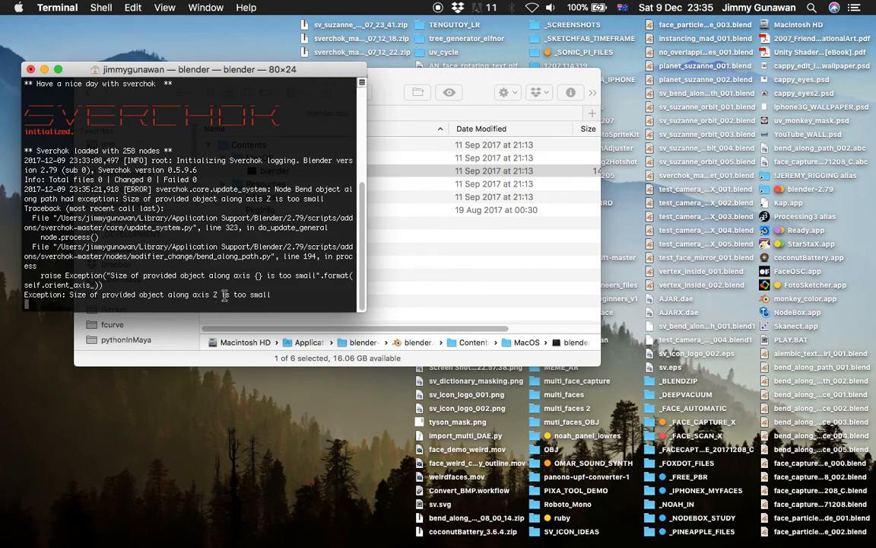
{"action": "key", "text": "ctrl+Right"}
{"action": "key", "text": "ctrl+s"}
{"action": "left_click", "coordinate": [348, 426]}
{"action": "scroll", "coordinate": [205, 164], "scroll_direction": "down", "scroll_amount": 1}
{"action": "left_click_drag", "start_coordinate": [196, 114], "coordinate": [212, 181]}
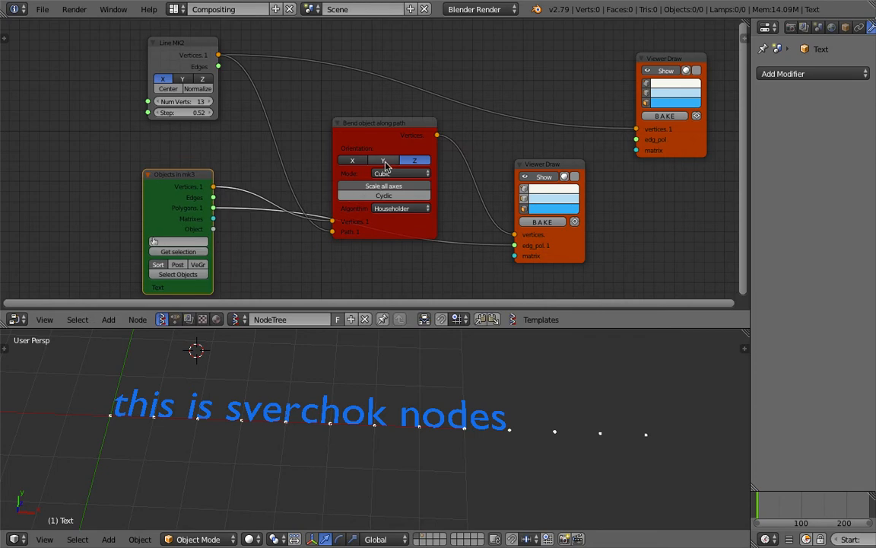
- Set the Bend node's orientation to X and save the file
{"action": "scroll", "coordinate": [355, 166], "scroll_direction": "up", "scroll_amount": 2}
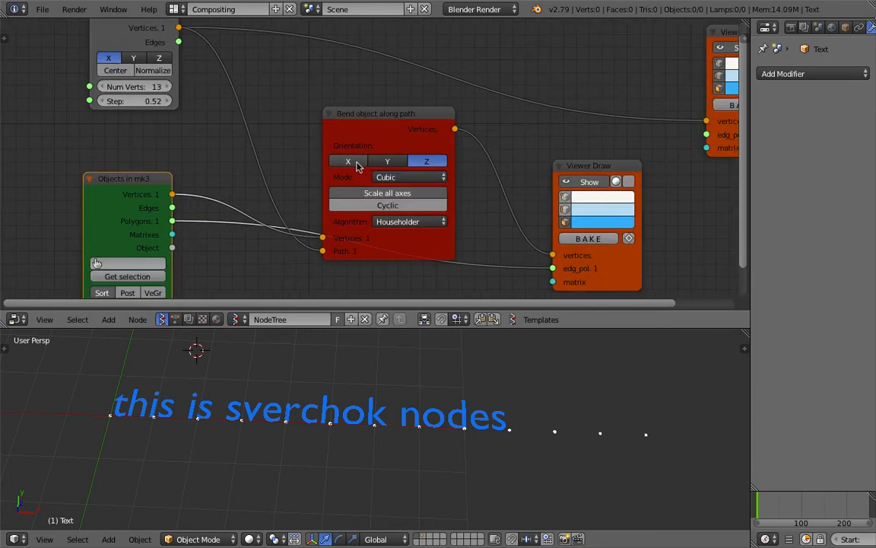
{"action": "left_click", "coordinate": [349, 161]}
{"action": "key", "text": "ctrl+s"}
{"action": "scroll", "coordinate": [403, 395], "scroll_direction": "down", "scroll_amount": 3}
{"action": "middle_click_drag", "start_coordinate": [404, 395], "coordinate": [412, 387], "text": "shift"}
{"action": "key", "text": "ctrl+s"}
{"action": "left_click", "coordinate": [413, 387]}
- Set the Line MK2 Step to 0.88 so the text spans the dotted path
{"action": "scroll", "coordinate": [186, 196], "scroll_direction": "down", "scroll_amount": 2}
{"action": "left_click_drag", "start_coordinate": [164, 108], "coordinate": [183, 108]}
{"action": "left_click", "coordinate": [230, 388]}
{"action": "middle_click_drag", "start_coordinate": [181, 360], "coordinate": [179, 379]}
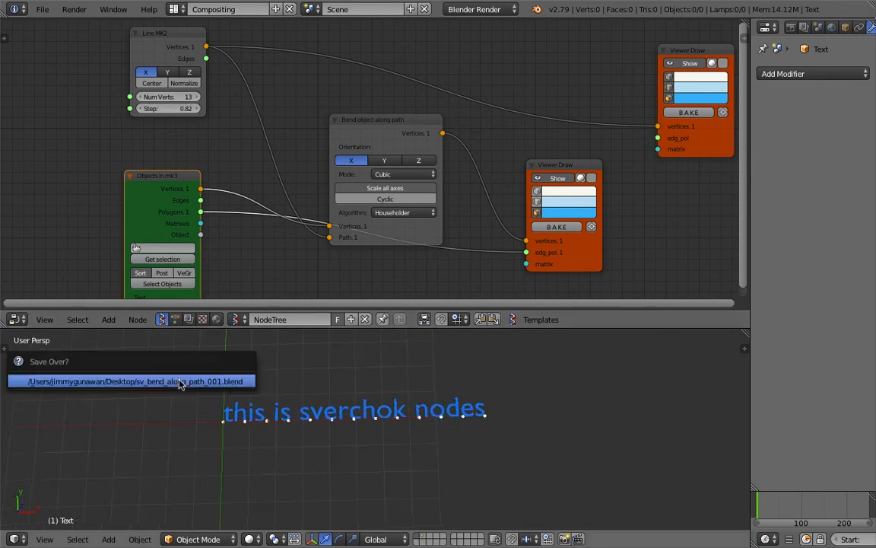
{"action": "left_click_drag", "start_coordinate": [178, 109], "coordinate": [180, 111]}
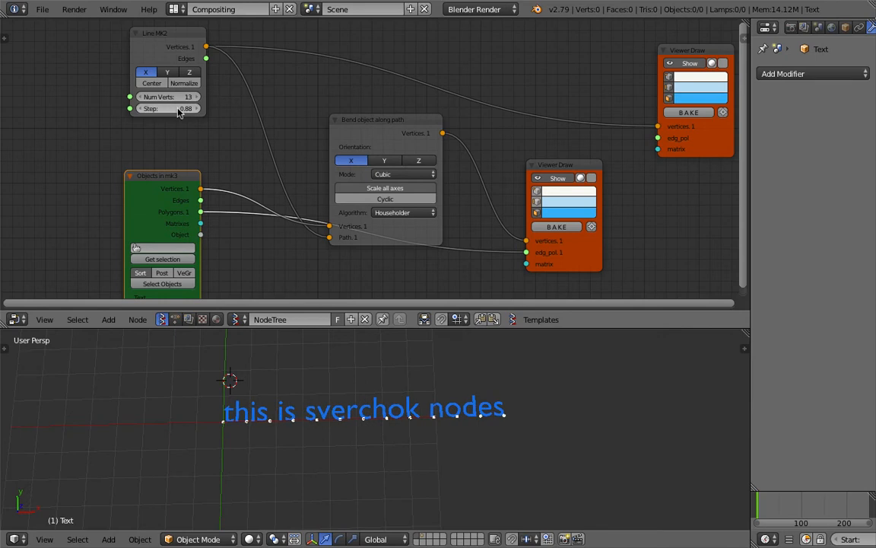
- Move the upper Viewer Draw node up-left and save over the file
{"action": "middle_click_drag", "start_coordinate": [478, 136], "coordinate": [455, 175]}
{"action": "left_click_drag", "start_coordinate": [682, 160], "coordinate": [599, 107]}
{"action": "key", "text": "ctrl+s"}
{"action": "left_click", "coordinate": [496, 177]}
- Rearrange the lower Viewer Draw, Objects in mk3 and Line MK2 nodes, then save again
{"action": "scroll", "coordinate": [498, 179], "scroll_direction": "down", "scroll_amount": 3}
{"action": "middle_click_drag", "start_coordinate": [499, 178], "coordinate": [521, 163]}
{"action": "left_click_drag", "start_coordinate": [532, 187], "coordinate": [631, 188]}
{"action": "left_click_drag", "start_coordinate": [216, 198], "coordinate": [189, 233]}
{"action": "left_click_drag", "start_coordinate": [208, 76], "coordinate": [114, 82]}
{"action": "scroll", "coordinate": [147, 120], "scroll_direction": "up", "scroll_amount": 2}
{"action": "key", "text": "ctrl+s"}
{"action": "left_click", "coordinate": [151, 124]}
{"action": "middle_click_drag", "start_coordinate": [18, 106], "coordinate": [53, 105]}
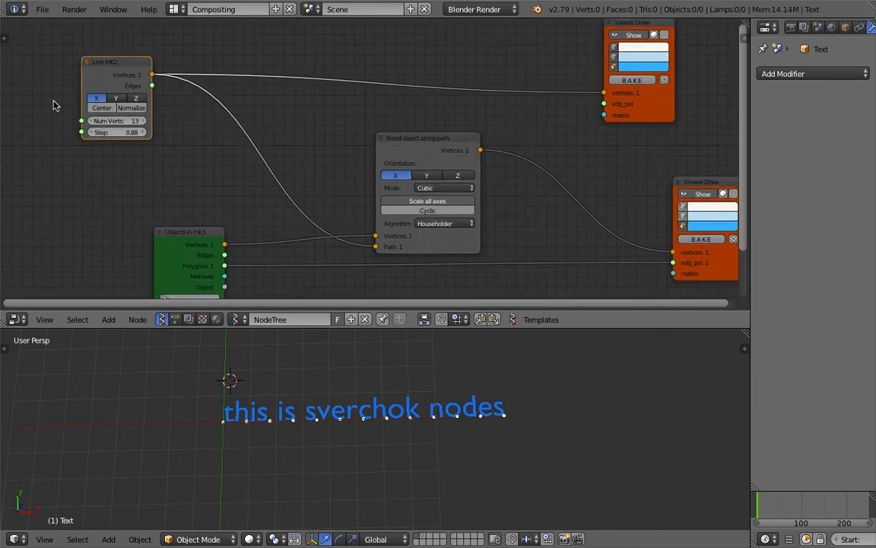
{"action": "middle_click_drag", "start_coordinate": [215, 140], "coordinate": [210, 131]}
- Insert a Randomize input vertices node between the Line MK2 and Bend nodes
{"action": "key", "text": "alt+space"}
{"action": "type", "text": "randoim"}
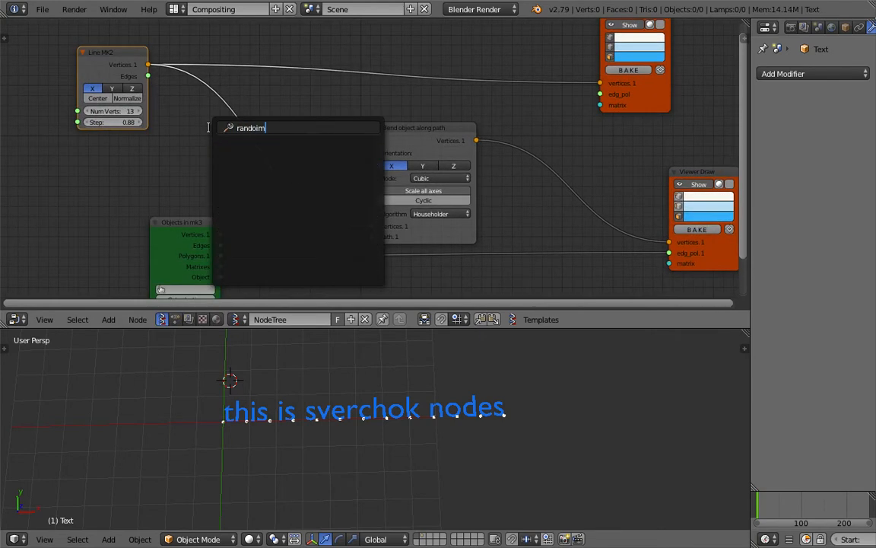
{"action": "key", "text": "BackSpace"}
{"action": "key", "text": "Down"}
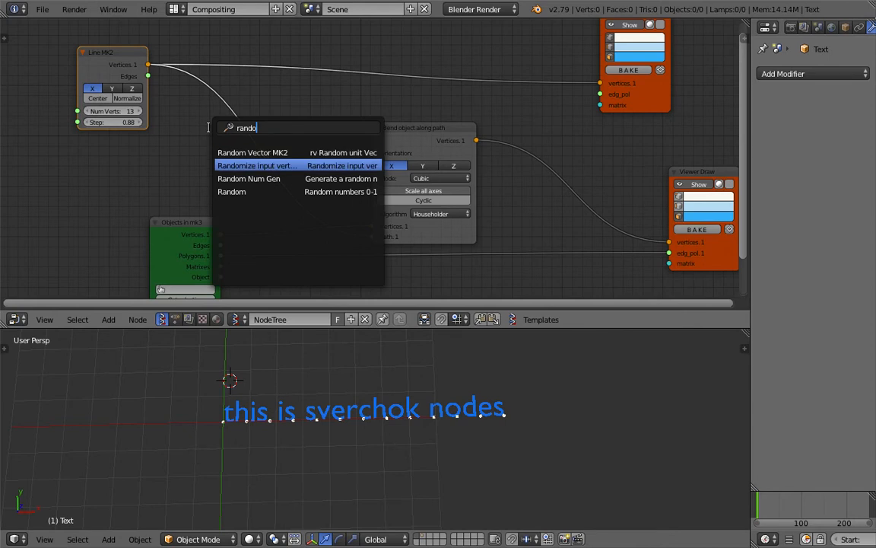
{"action": "key", "text": "Return"}
{"action": "left_click", "coordinate": [192, 116]}
- Set the randomizer's X amplitude to 0.21 and its seed to 68
{"action": "left_click_drag", "start_coordinate": [228, 161], "coordinate": [293, 185]}
{"action": "scroll", "coordinate": [369, 366], "scroll_direction": "up", "scroll_amount": 3}
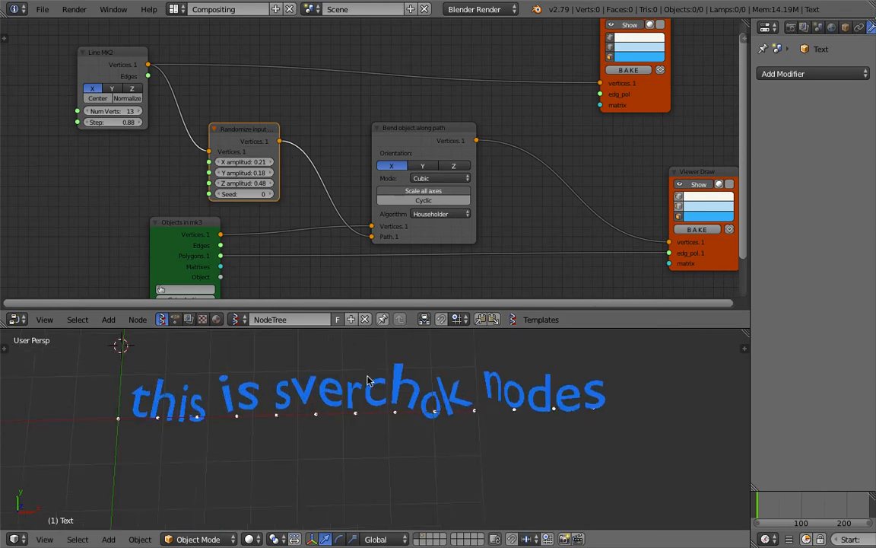
{"action": "middle_click_drag", "start_coordinate": [368, 381], "coordinate": [365, 401], "text": "shift"}
{"action": "left_click_drag", "start_coordinate": [256, 194], "coordinate": [327, 194]}
{"action": "left_click_drag", "start_coordinate": [255, 194], "coordinate": [266, 194]}
{"action": "right_click", "coordinate": [268, 248]}
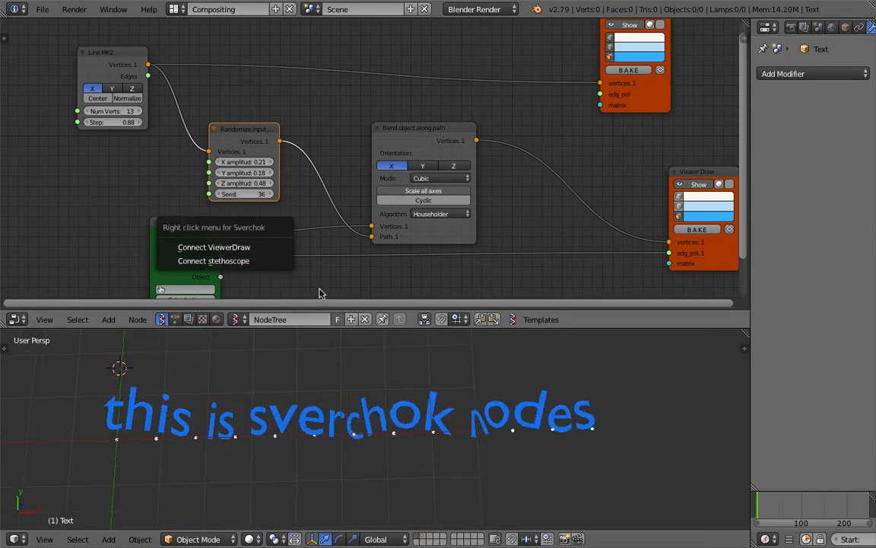
{"action": "mouse_move", "coordinate": [413, 405]}
{"action": "middle_mouse_down"}
{"action": "mouse_move", "coordinate": [336, 381]}
{"action": "mouse_move", "coordinate": [374, 415]}
{"action": "mouse_move", "coordinate": [278, 411]}
{"action": "mouse_move", "coordinate": [350, 425]}
{"action": "mouse_move", "coordinate": [399, 409]}
{"action": "middle_mouse_up"}
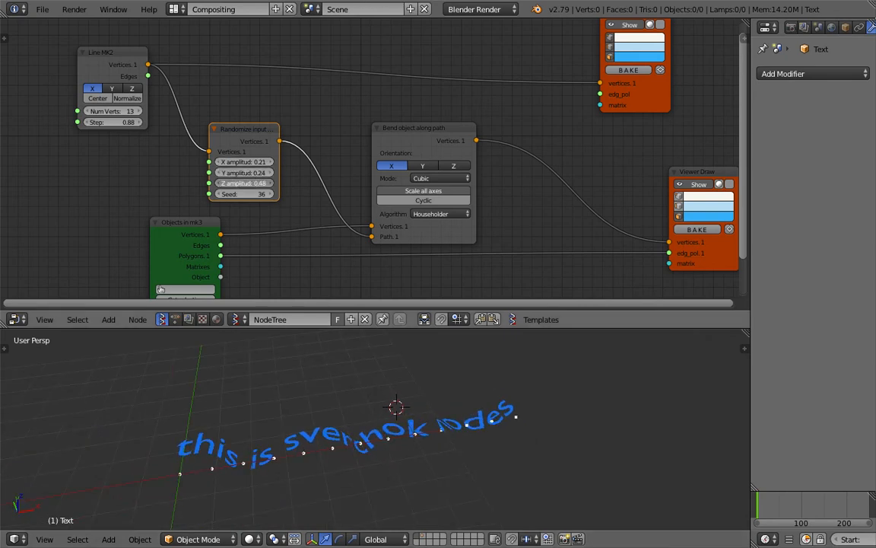
{"action": "left_click_drag", "start_coordinate": [243, 194], "coordinate": [416, 424]}
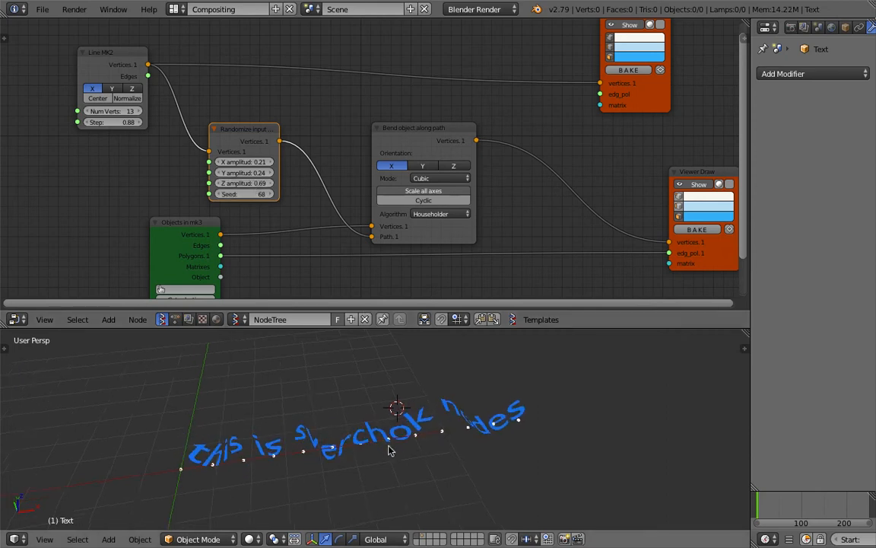
{"action": "middle_click_drag", "start_coordinate": [385, 454], "coordinate": [329, 424]}
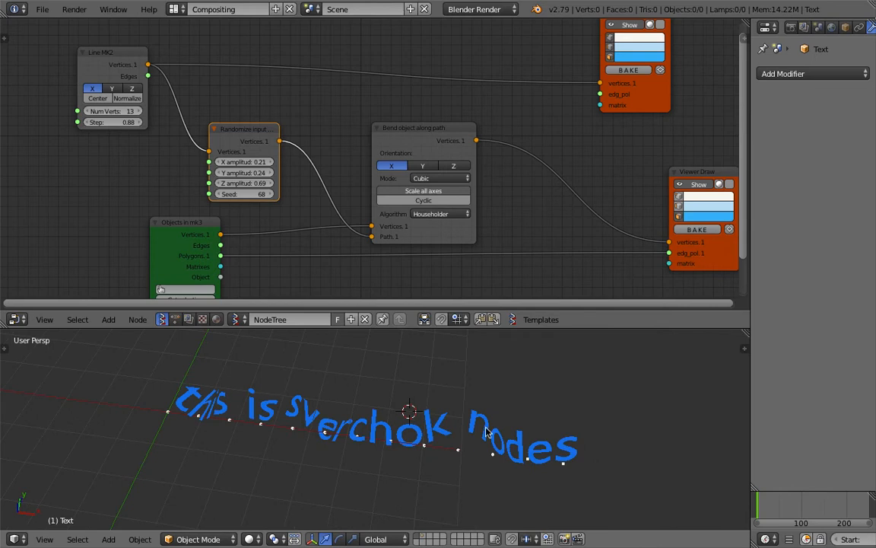
{"action": "scroll", "coordinate": [360, 222], "scroll_direction": "up", "scroll_amount": 2}
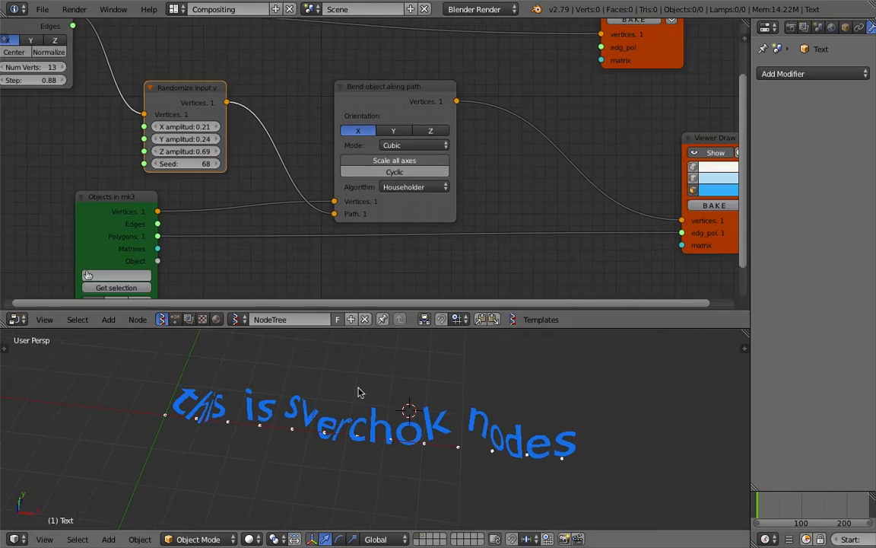
{"action": "middle_click_drag", "start_coordinate": [359, 387], "coordinate": [365, 385]}
- Try Y bend orientation, return it to X, and orbit so the path lies flat
{"action": "left_click", "coordinate": [393, 131]}
{"action": "middle_click_drag", "start_coordinate": [458, 487], "coordinate": [434, 472]}
{"action": "left_click", "coordinate": [358, 131]}
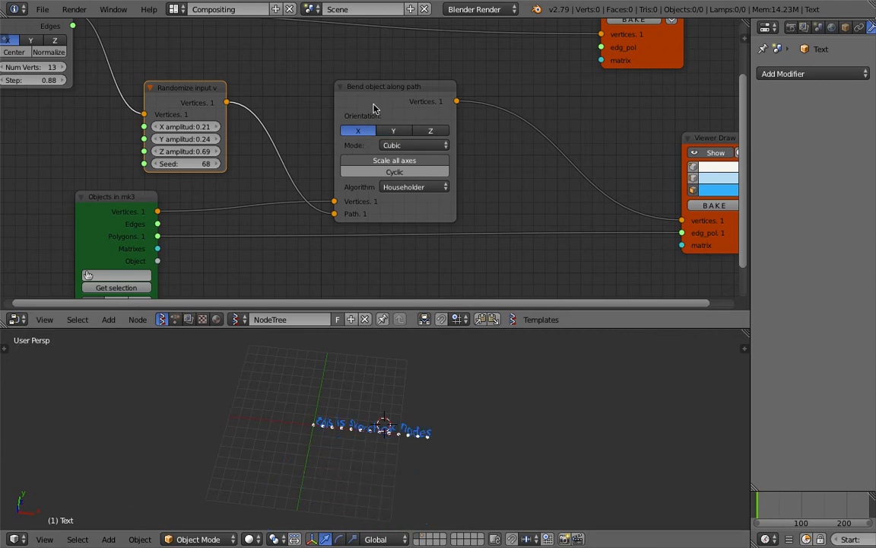
{"action": "scroll", "coordinate": [376, 133], "scroll_direction": "up", "scroll_amount": 3}
{"action": "scroll", "coordinate": [400, 369], "scroll_direction": "up", "scroll_amount": 5}
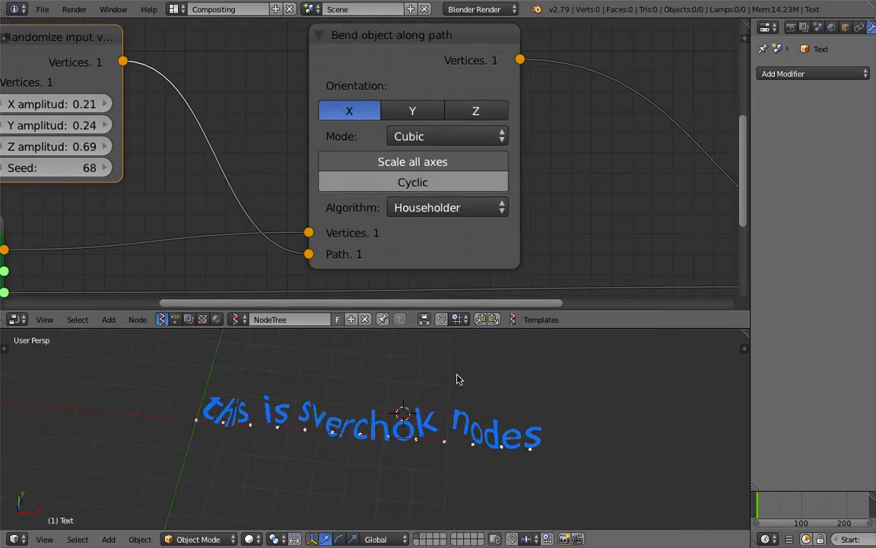
{"action": "middle_click_drag", "start_coordinate": [457, 378], "coordinate": [467, 376]}
- Compare the Bend node's Linear and Cubic modes, leaving it on Cubic
{"action": "scroll", "coordinate": [431, 128], "scroll_direction": "down", "scroll_amount": 2}
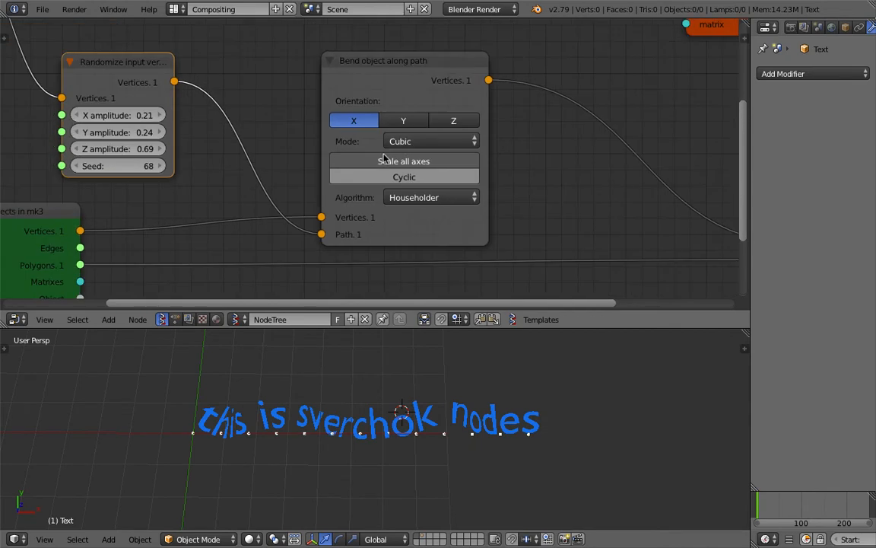
{"action": "left_click", "coordinate": [392, 140]}
{"action": "left_click", "coordinate": [409, 104]}
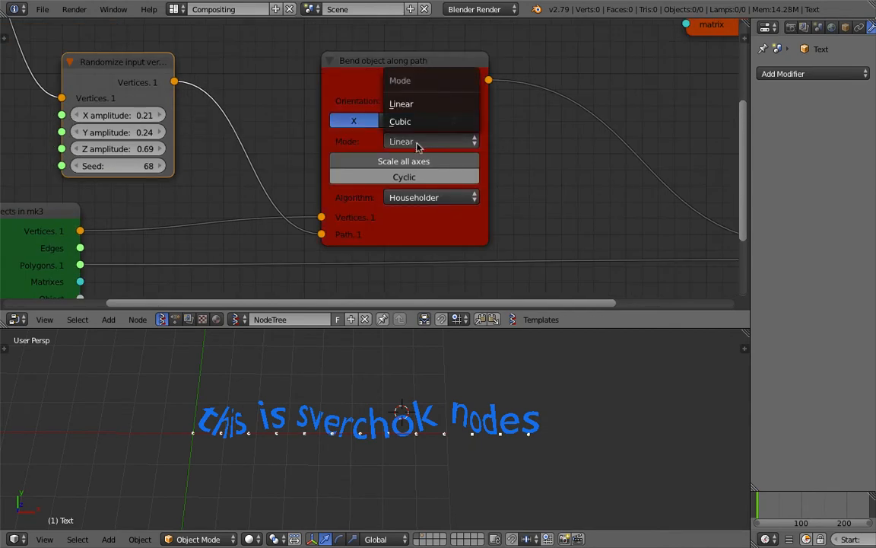
{"action": "left_click", "coordinate": [423, 121]}
{"action": "left_click", "coordinate": [417, 141]}
{"action": "left_click", "coordinate": [391, 104]}
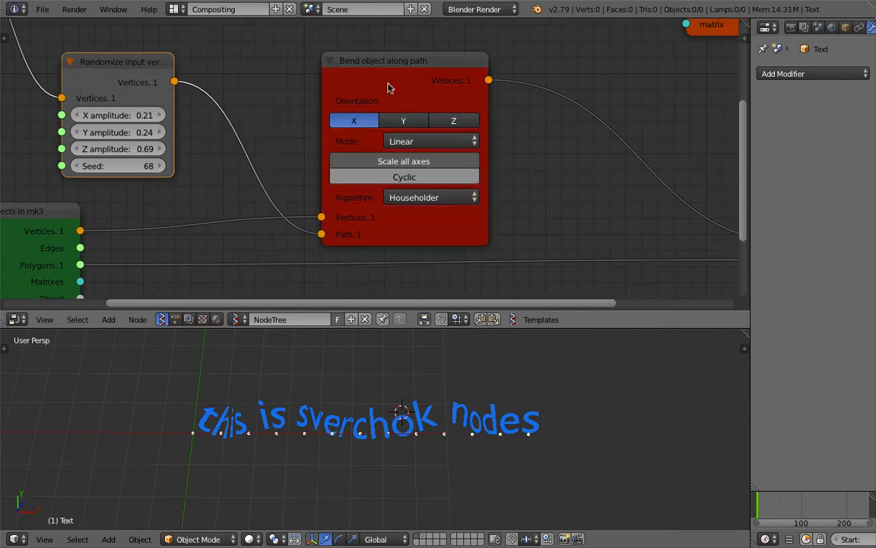
{"action": "left_click", "coordinate": [409, 138]}
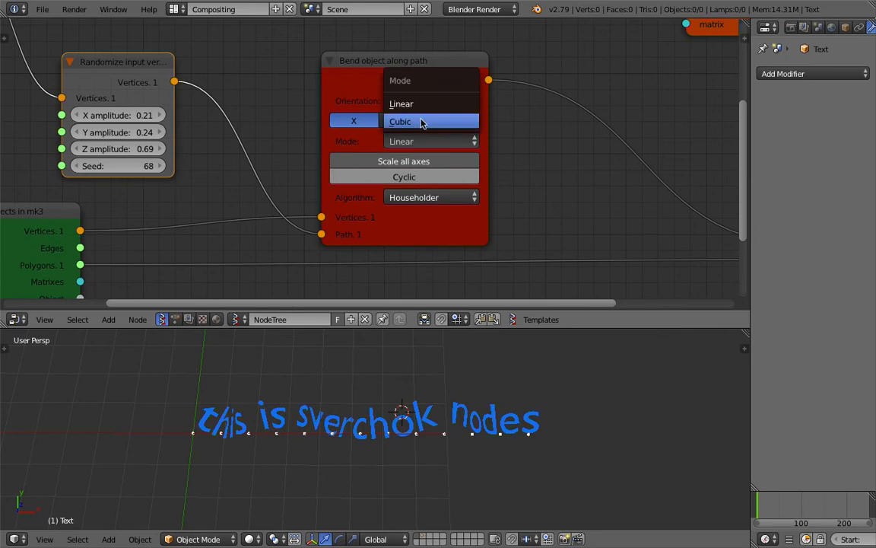
{"action": "left_click", "coordinate": [423, 122]}
- Widen the Bend node and enable Scale all axes and Cyclic
{"action": "left_click_drag", "start_coordinate": [486, 151], "coordinate": [507, 152]}
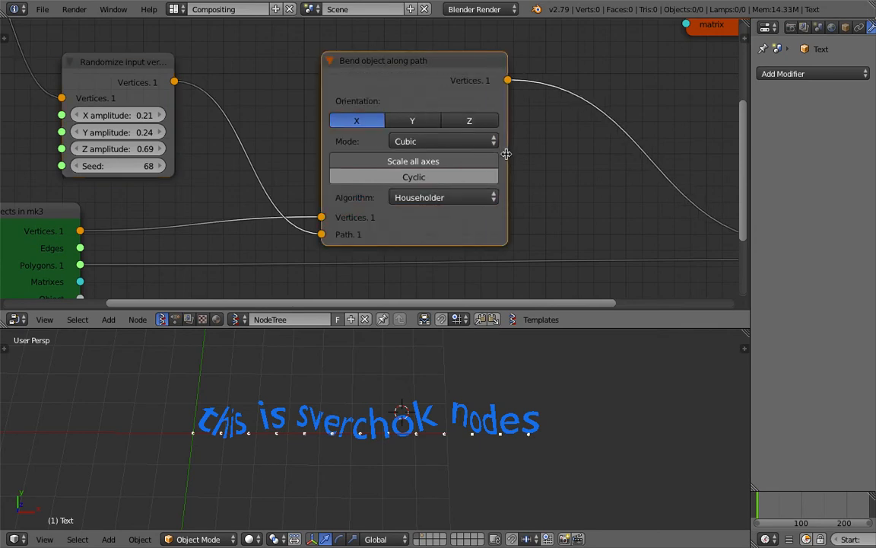
{"action": "left_click", "coordinate": [455, 168]}
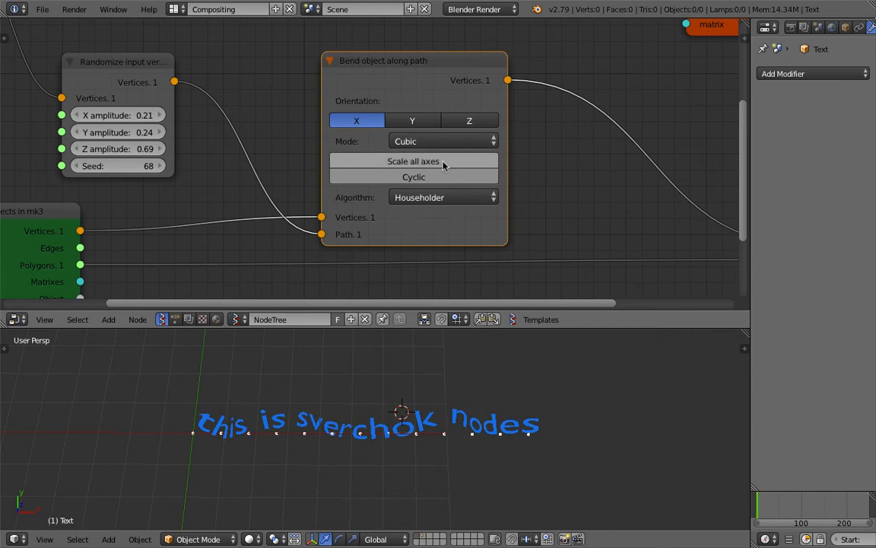
{"action": "left_click", "coordinate": [416, 176]}
{"action": "left_click", "coordinate": [416, 176]}
{"action": "left_click", "coordinate": [415, 177]}
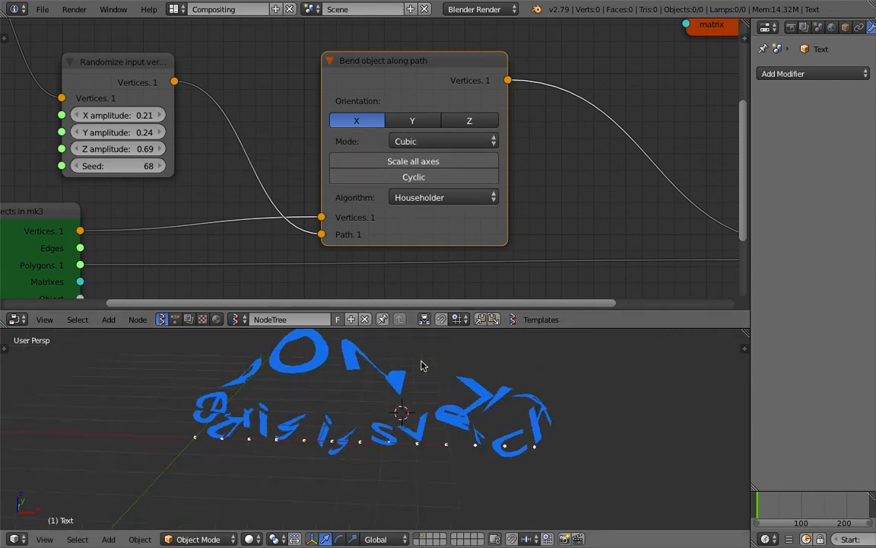
{"action": "middle_click_drag", "start_coordinate": [377, 389], "coordinate": [374, 442]}
{"action": "middle_click_drag", "start_coordinate": [391, 381], "coordinate": [390, 413]}
{"action": "scroll", "coordinate": [390, 413], "scroll_direction": "up", "scroll_amount": 3}
- Save the file and shift the Randomize and Line nodes left to make room
{"action": "key", "text": "ctrl+s"}
{"action": "left_click", "coordinate": [390, 412]}
{"action": "scroll", "coordinate": [327, 266], "scroll_direction": "down", "scroll_amount": 3}
{"action": "middle_click_drag", "start_coordinate": [183, 106], "coordinate": [334, 105]}
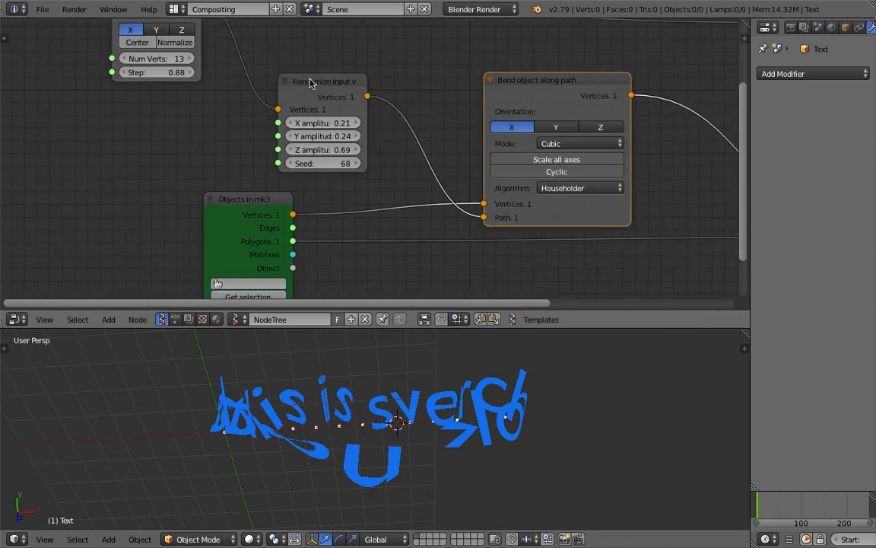
{"action": "left_click_drag", "start_coordinate": [331, 101], "coordinate": [271, 90]}
{"action": "scroll", "coordinate": [280, 101], "scroll_direction": "down", "scroll_amount": 3}
{"action": "middle_click_drag", "start_coordinate": [196, 26], "coordinate": [206, 51]}
{"action": "left_click_drag", "start_coordinate": [206, 51], "coordinate": [140, 45]}
{"action": "key", "text": "ctrl+s"}
- Insert a List Shift node on the link between Randomize and Bend
{"action": "left_click", "coordinate": [177, 66]}
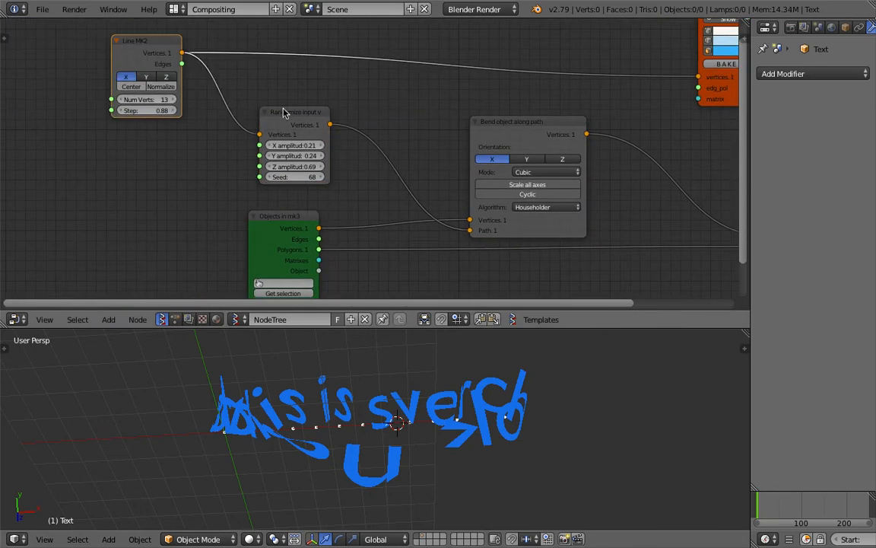
{"action": "left_click_drag", "start_coordinate": [283, 112], "coordinate": [226, 93]}
{"action": "key", "text": "shift+a"}
{"action": "left_click", "coordinate": [337, 111]}
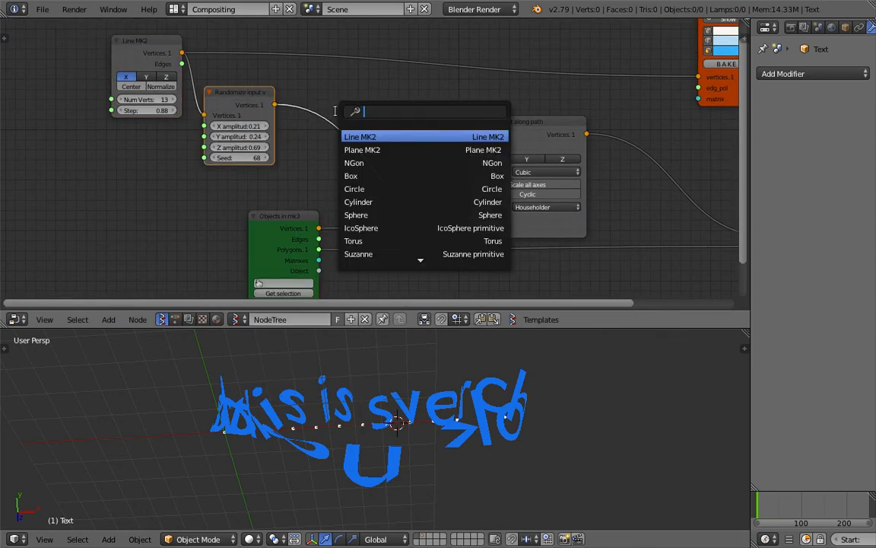
{"action": "type", "text": "list"}
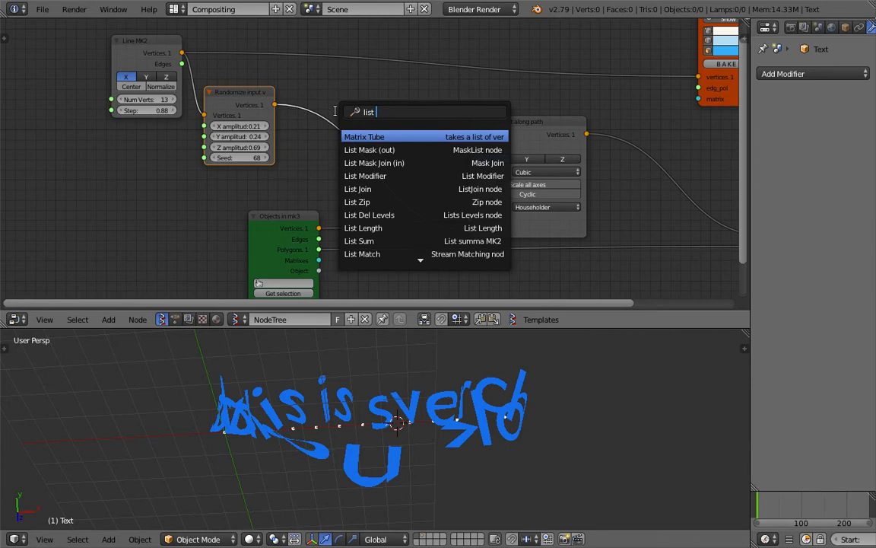
{"action": "type", "text": " shi"}
{"action": "key", "text": "Return"}
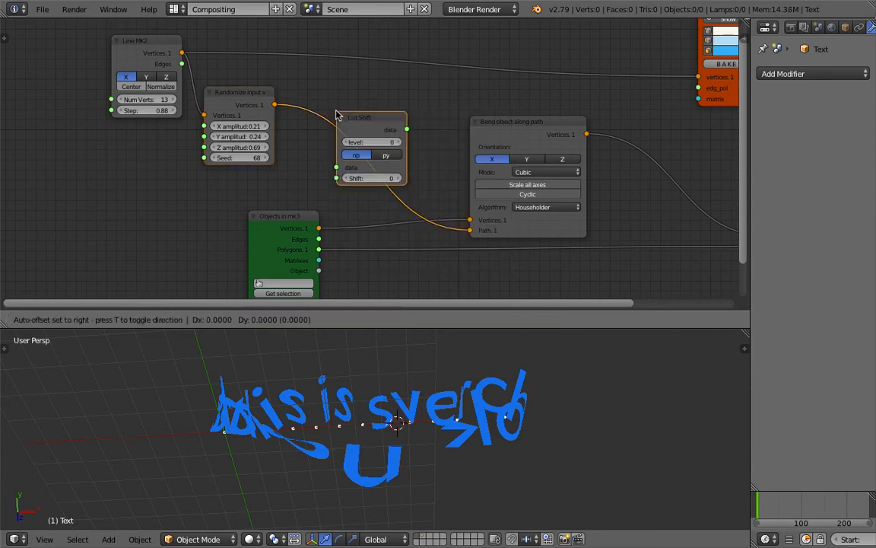
{"action": "left_click", "coordinate": [337, 115]}
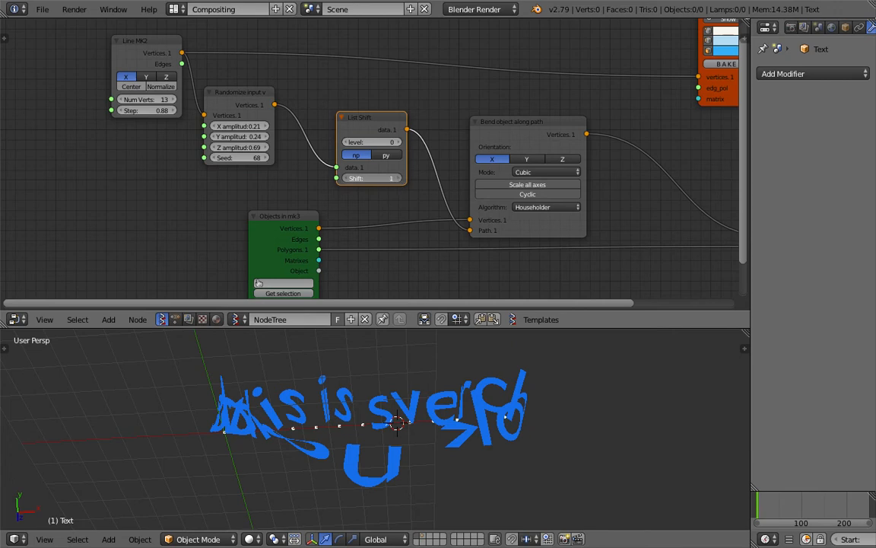
- Set List Shift level to 1 and raise its Shift value toward 189, saving midway
{"action": "left_click", "coordinate": [394, 142]}
{"action": "scroll", "coordinate": [396, 149], "scroll_direction": "up", "scroll_amount": 1}
{"action": "left_click_drag", "start_coordinate": [390, 184], "coordinate": [420, 184]}
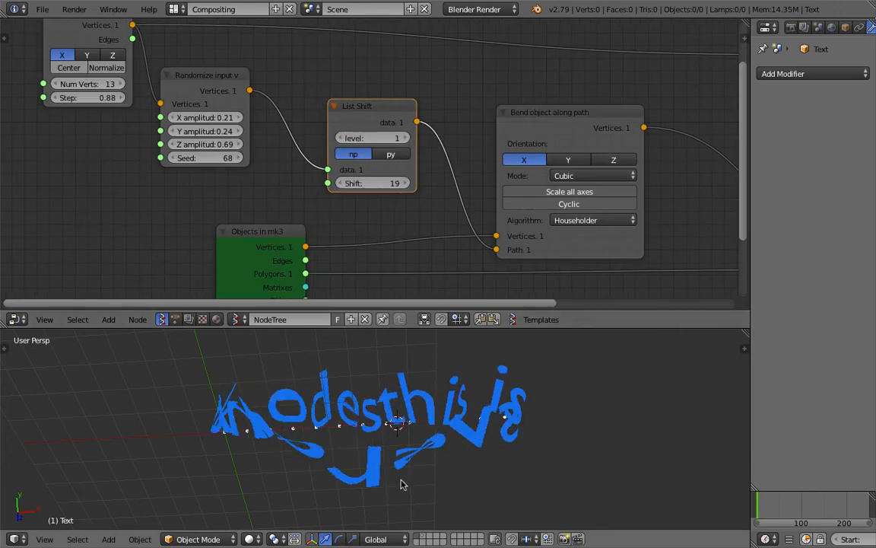
{"action": "middle_click_drag", "start_coordinate": [416, 414], "coordinate": [411, 458]}
{"action": "left_click_drag", "start_coordinate": [373, 185], "coordinate": [559, 185]}
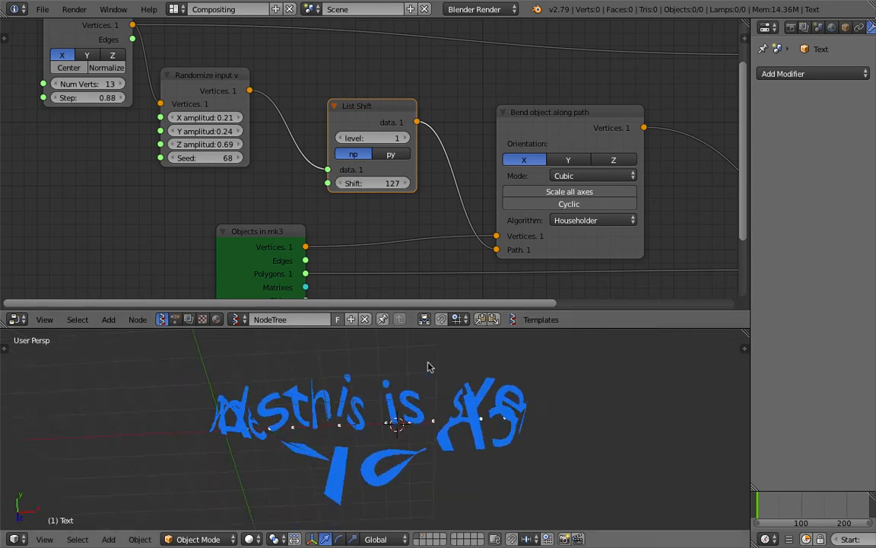
{"action": "key", "text": "ctrl+s"}
{"action": "left_click", "coordinate": [409, 390]}
{"action": "left_click_drag", "start_coordinate": [379, 185], "coordinate": [450, 185]}
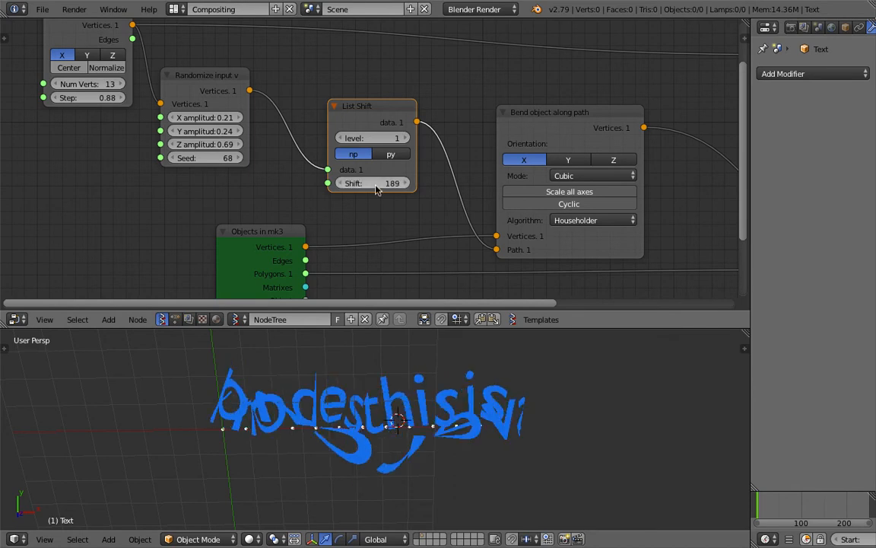
- Tidy the Line MK2, List Shift and Randomize nodes up and left
{"action": "scroll", "coordinate": [353, 194], "scroll_direction": "down", "scroll_amount": 1}
{"action": "scroll", "coordinate": [352, 193], "scroll_direction": "down", "scroll_amount": 3}
{"action": "left_click_drag", "start_coordinate": [170, 60], "coordinate": [99, 48]}
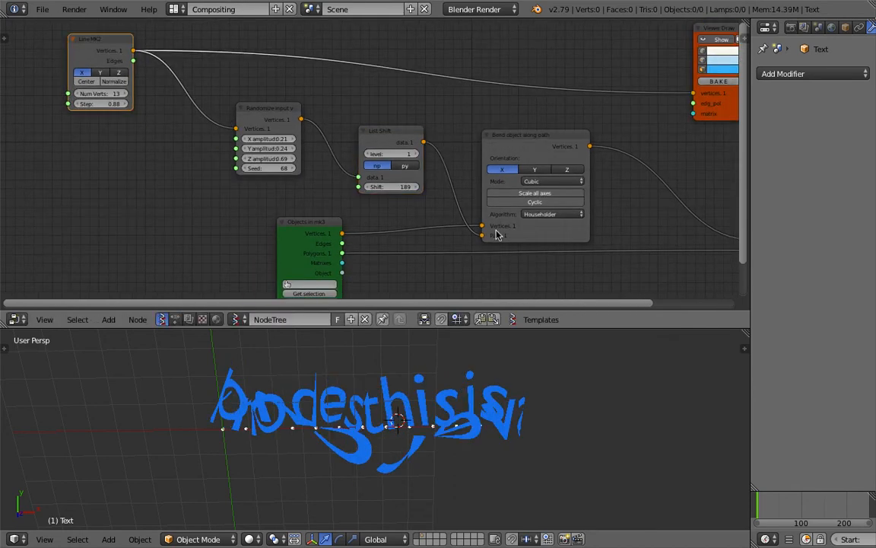
{"action": "left_click_drag", "start_coordinate": [389, 130], "coordinate": [385, 121]}
{"action": "left_click_drag", "start_coordinate": [272, 108], "coordinate": [268, 103]}
{"action": "middle_click_drag", "start_coordinate": [239, 156], "coordinate": [326, 201]}
- Add a Circle node and feed its vertices into the randomizer instead of the line
{"action": "left_click_drag", "start_coordinate": [168, 78], "coordinate": [91, 58]}
{"action": "middle_click_drag", "start_coordinate": [198, 176], "coordinate": [211, 134]}
{"action": "key", "text": "shift+a"}
{"action": "left_click", "coordinate": [211, 134]}
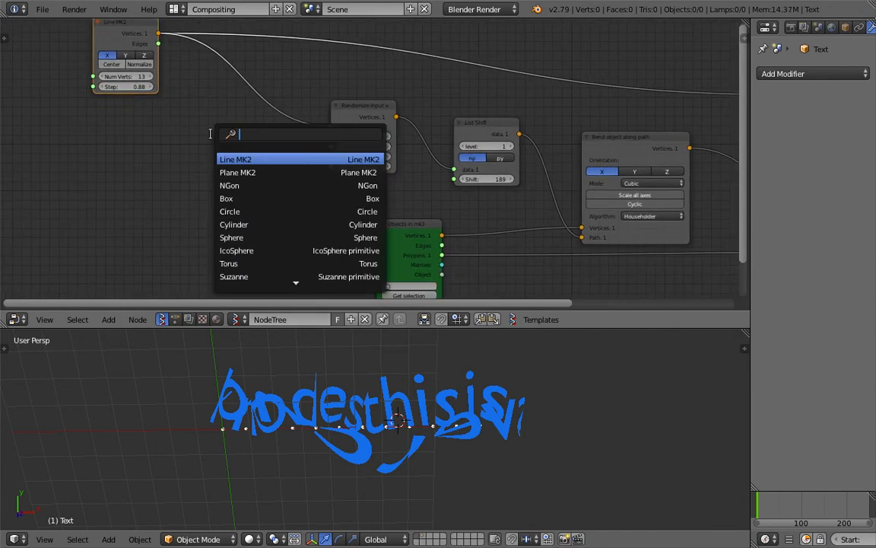
{"action": "type", "text": "cir"}
{"action": "key", "text": "Return"}
{"action": "left_click", "coordinate": [211, 133]}
{"action": "left_click_drag", "start_coordinate": [277, 151], "coordinate": [279, 150]}
{"action": "left_click_drag", "start_coordinate": [331, 128], "coordinate": [331, 129]}
- Enlarge the circle radius to 5.92 and link the Circle directly to List Shift
{"action": "middle_click_drag", "start_coordinate": [438, 375], "coordinate": [414, 375]}
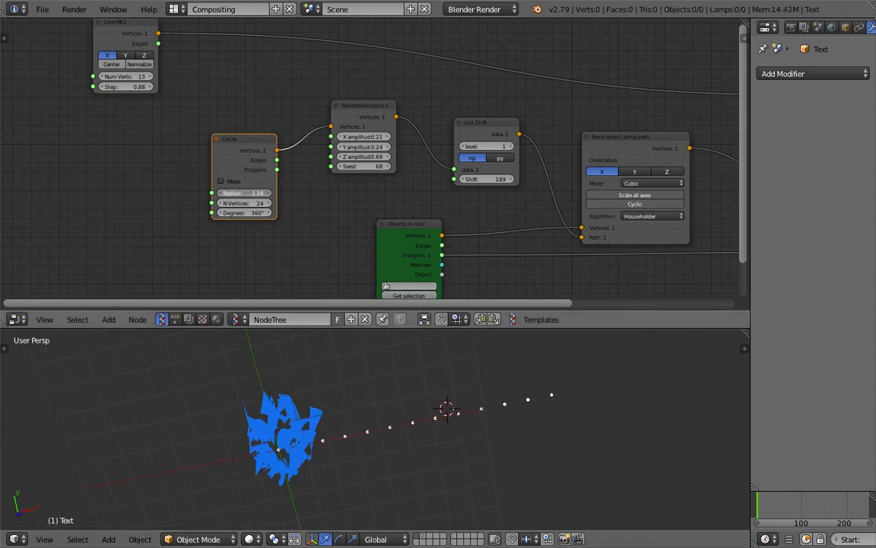
{"action": "left_click_drag", "start_coordinate": [244, 192], "coordinate": [328, 193]}
{"action": "middle_click_drag", "start_coordinate": [283, 422], "coordinate": [293, 357]}
{"action": "left_click_drag", "start_coordinate": [283, 149], "coordinate": [454, 169]}
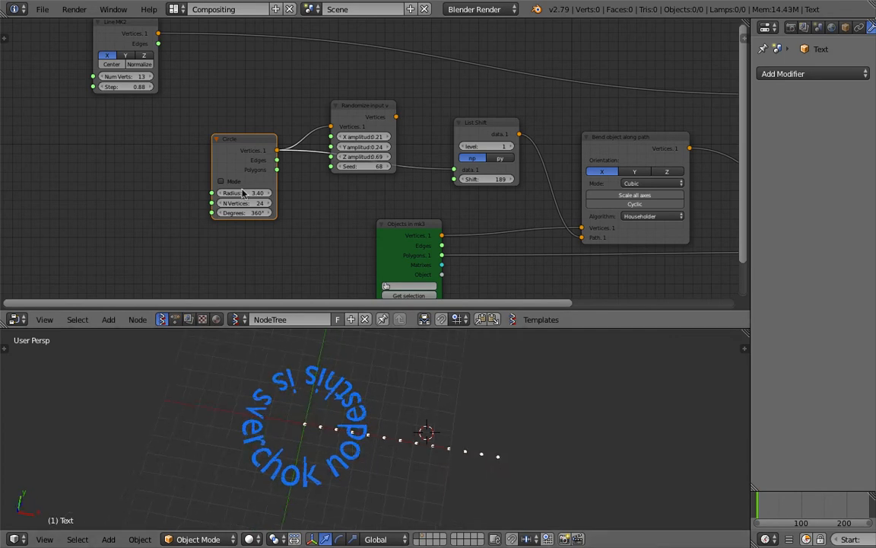
{"action": "left_click_drag", "start_coordinate": [245, 193], "coordinate": [280, 194]}
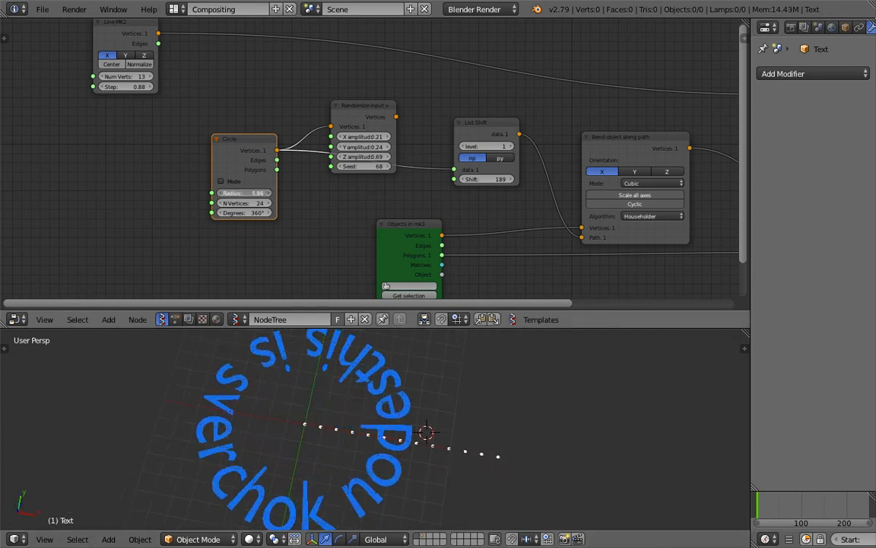
{"action": "scroll", "coordinate": [339, 407], "scroll_direction": "down", "scroll_amount": 3}
{"action": "middle_click_drag", "start_coordinate": [302, 417], "coordinate": [301, 441]}
- Move the Randomize node up, change the shift to rotate the ring, and save
{"action": "right_click", "coordinate": [378, 203]}
{"action": "left_click_drag", "start_coordinate": [376, 112], "coordinate": [377, 82]}
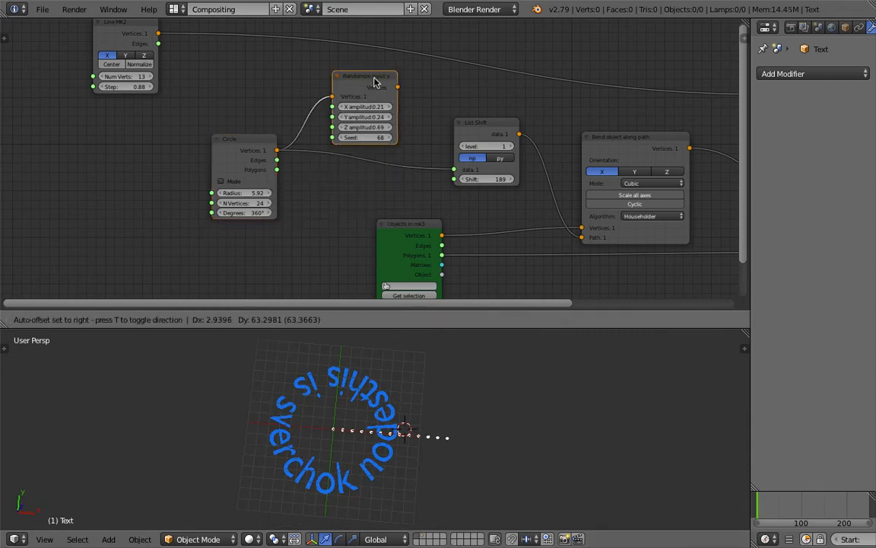
{"action": "left_click_drag", "start_coordinate": [468, 178], "coordinate": [520, 178]}
{"action": "key", "text": "ctrl+s"}
{"action": "left_click", "coordinate": [424, 178]}
- Enlarge the circle radius past 12.88 toward 15.25 and save
{"action": "mouse_move", "coordinate": [243, 193]}
{"action": "left_mouse_down"}
{"action": "mouse_move", "coordinate": [266, 193]}
{"action": "mouse_move", "coordinate": [244, 200]}
{"action": "left_mouse_up"}
{"action": "scroll", "coordinate": [309, 426], "scroll_direction": "down", "scroll_amount": 3}
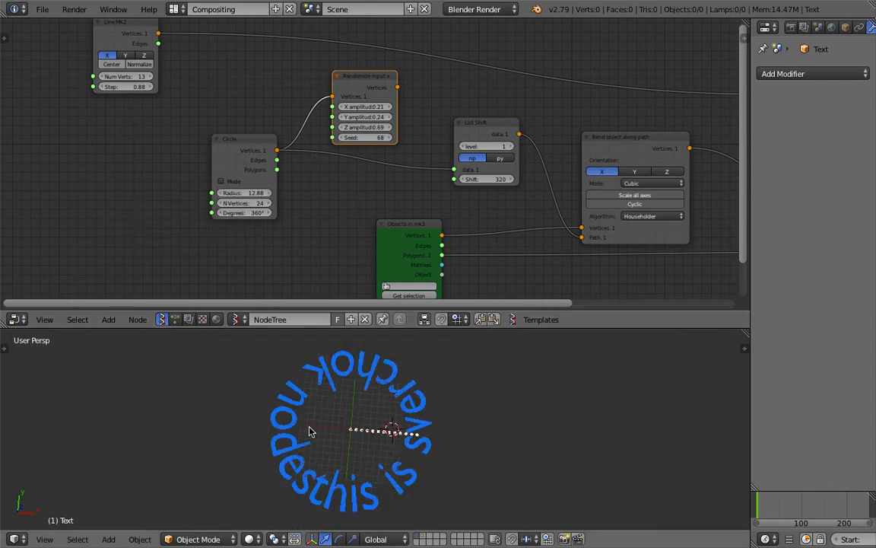
{"action": "mouse_move", "coordinate": [244, 193]}
{"action": "left_mouse_down"}
{"action": "mouse_move", "coordinate": [269, 193]}
{"action": "mouse_move", "coordinate": [245, 195]}
{"action": "left_mouse_up"}
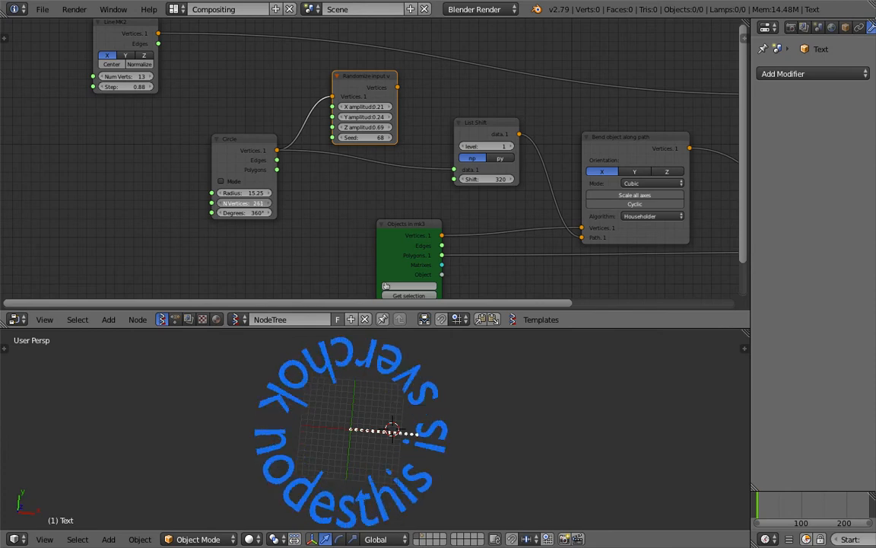
{"action": "middle_click_drag", "start_coordinate": [372, 376], "coordinate": [388, 376]}
{"action": "middle_click_drag", "start_coordinate": [372, 272], "coordinate": [276, 221]}
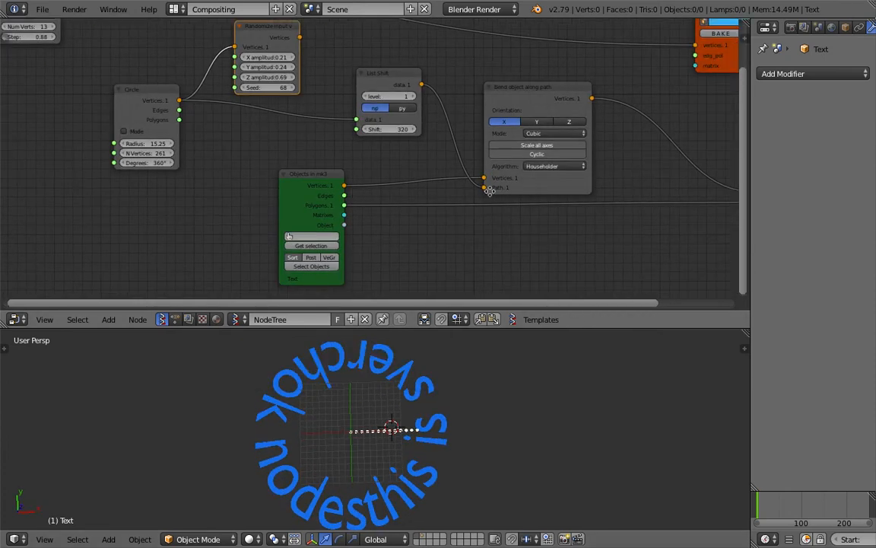
{"action": "scroll", "coordinate": [520, 169], "scroll_direction": "up", "scroll_amount": 3}
{"action": "middle_click_drag", "start_coordinate": [520, 168], "coordinate": [476, 205]}
{"action": "scroll", "coordinate": [477, 210], "scroll_direction": "up", "scroll_amount": 1}
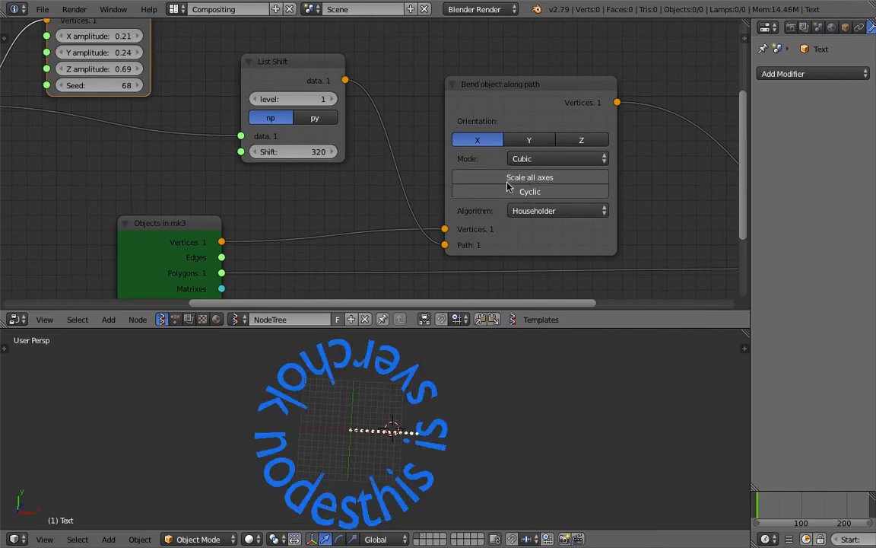
{"action": "scroll", "coordinate": [454, 196], "scroll_direction": "down", "scroll_amount": 2}
{"action": "middle_click_drag", "start_coordinate": [357, 343], "coordinate": [394, 408]}
{"action": "key", "text": "ctrl+s"}
{"action": "left_click", "coordinate": [411, 406]}
- Rearrange the Objects in mk3 and Bend nodes in the tree and save
{"action": "middle_click_drag", "start_coordinate": [353, 248], "coordinate": [368, 218]}
{"action": "middle_click_drag", "start_coordinate": [396, 437], "coordinate": [398, 400]}
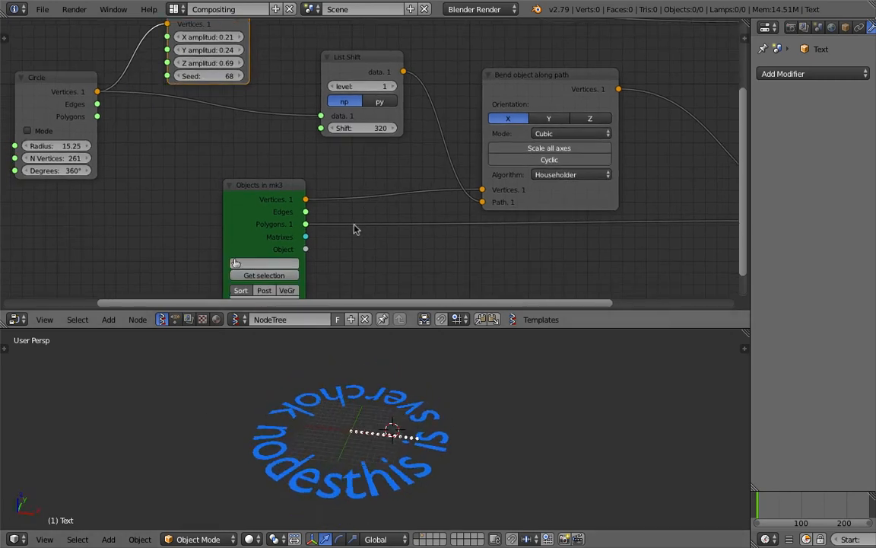
{"action": "middle_click_drag", "start_coordinate": [353, 226], "coordinate": [375, 193]}
{"action": "scroll", "coordinate": [363, 168], "scroll_direction": "down", "scroll_amount": 1}
{"action": "left_click_drag", "start_coordinate": [297, 157], "coordinate": [307, 171]}
{"action": "middle_click_drag", "start_coordinate": [307, 171], "coordinate": [331, 209]}
{"action": "key", "text": "ctrl+s"}
{"action": "left_click", "coordinate": [330, 209]}
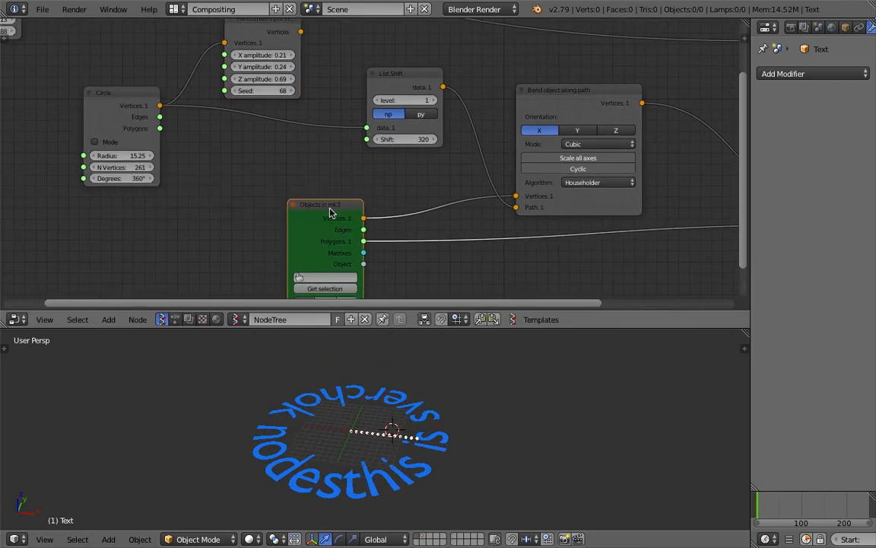
{"action": "left_click_drag", "start_coordinate": [330, 209], "coordinate": [244, 215]}
{"action": "middle_click_drag", "start_coordinate": [309, 224], "coordinate": [296, 213]}
{"action": "left_click_drag", "start_coordinate": [587, 192], "coordinate": [603, 184]}
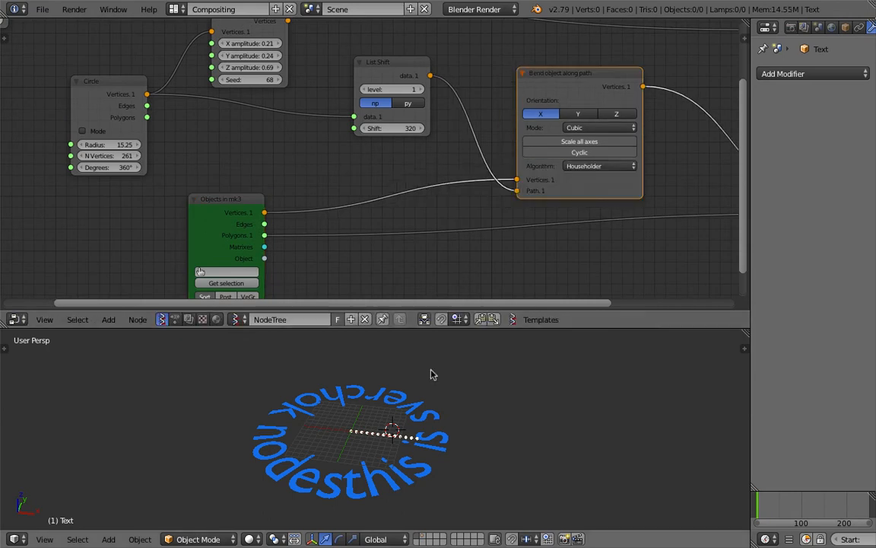
{"action": "scroll", "coordinate": [387, 445], "scroll_direction": "down", "scroll_amount": 2}
- Insert a Rotation node on the text's vertex link, set to Euler with X at 90
{"action": "scroll", "coordinate": [363, 221], "scroll_direction": "up", "scroll_amount": 1}
{"action": "key", "text": "shift+a"}
{"action": "left_click", "coordinate": [350, 203]}
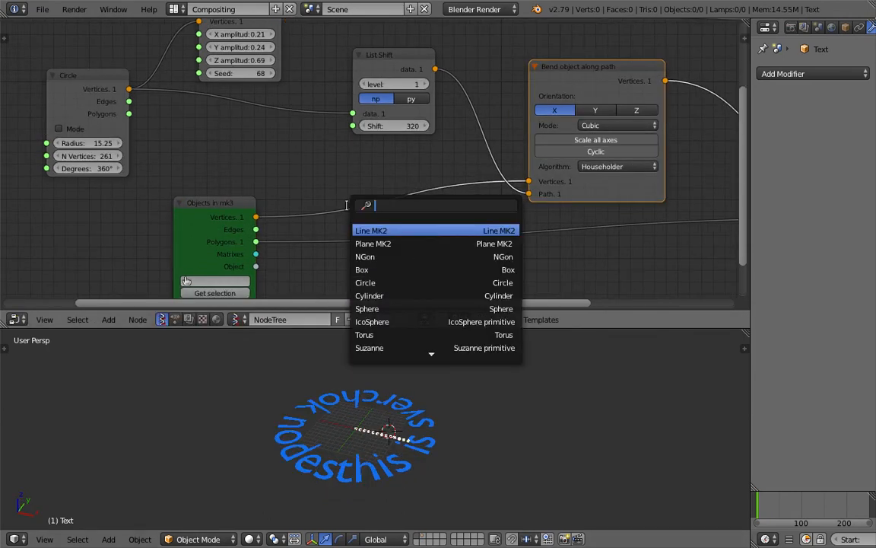
{"action": "type", "text": "rot"}
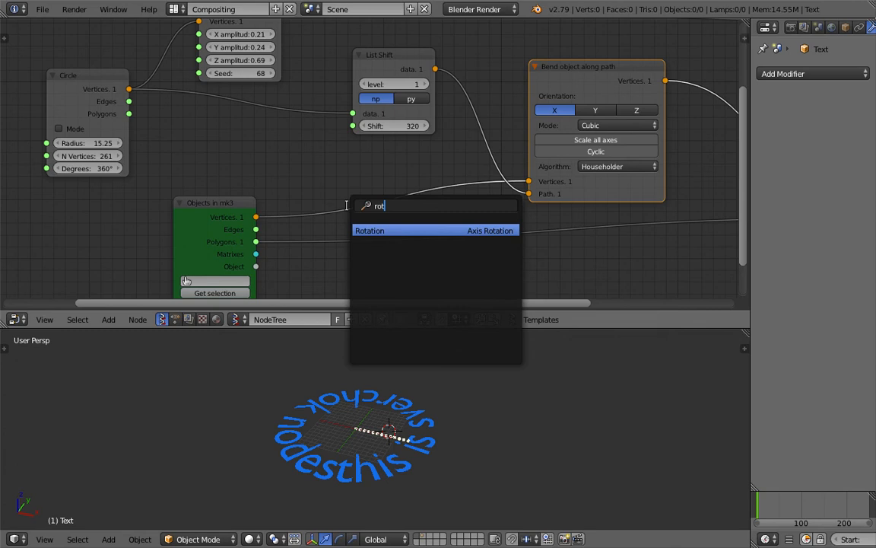
{"action": "key", "text": "Return"}
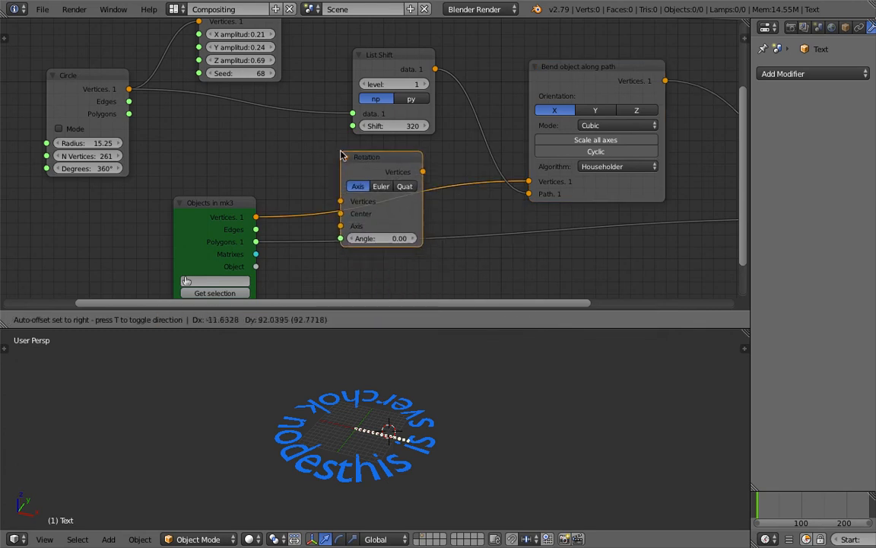
{"action": "left_click", "coordinate": [341, 155]}
{"action": "left_click", "coordinate": [381, 187]}
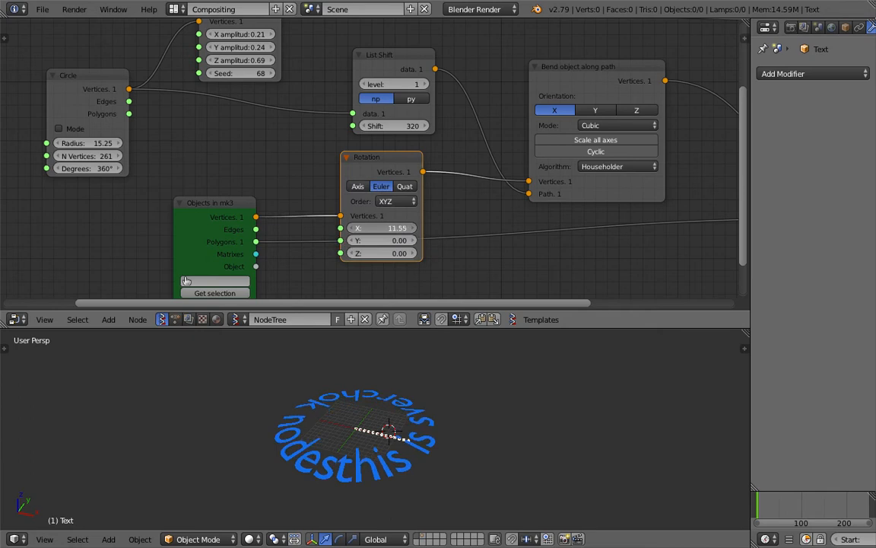
{"action": "left_click_drag", "start_coordinate": [389, 229], "coordinate": [430, 228]}
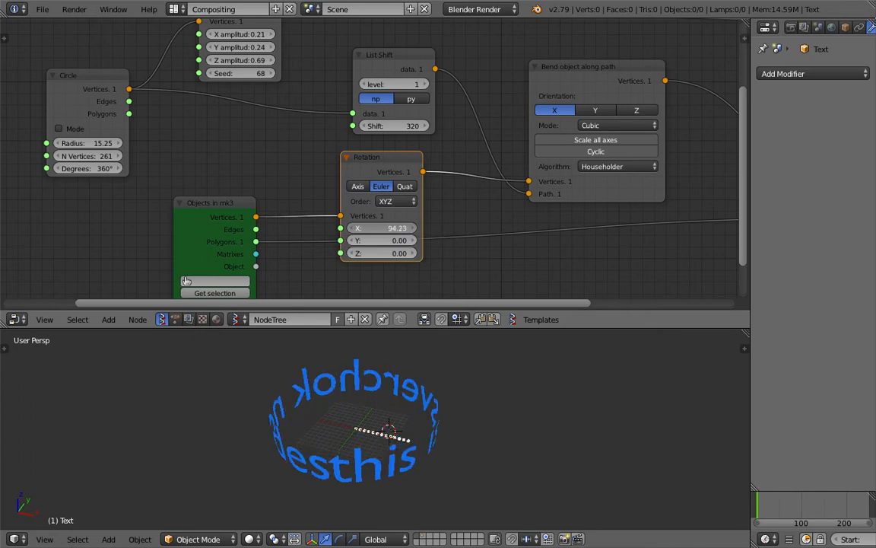
- Set List Shift to 155 to slide the upright letters around the ring
{"action": "middle_click_drag", "start_coordinate": [358, 380], "coordinate": [480, 396]}
{"action": "scroll", "coordinate": [521, 392], "scroll_direction": "up", "scroll_amount": 2}
{"action": "scroll", "coordinate": [481, 396], "scroll_direction": "down", "scroll_amount": 2}
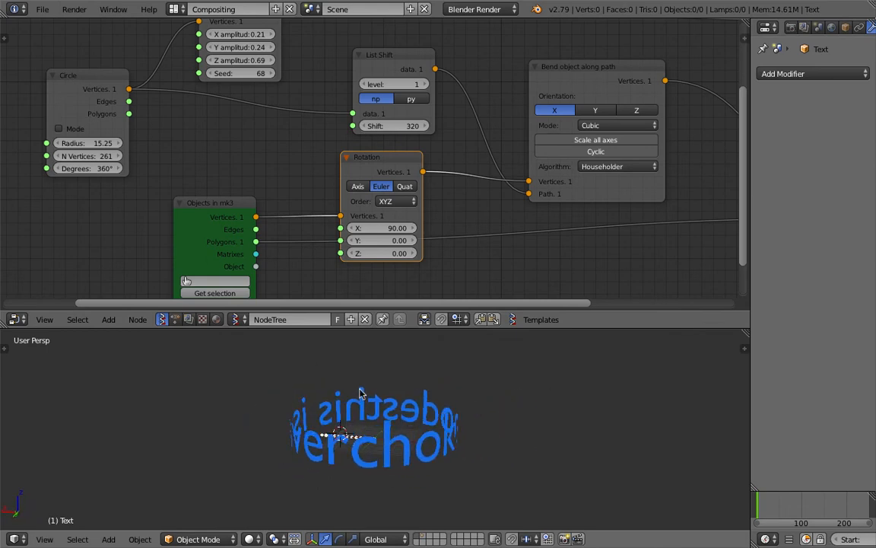
{"action": "left_click_drag", "start_coordinate": [395, 126], "coordinate": [270, 126]}
{"action": "middle_click_drag", "start_coordinate": [518, 456], "coordinate": [420, 362]}
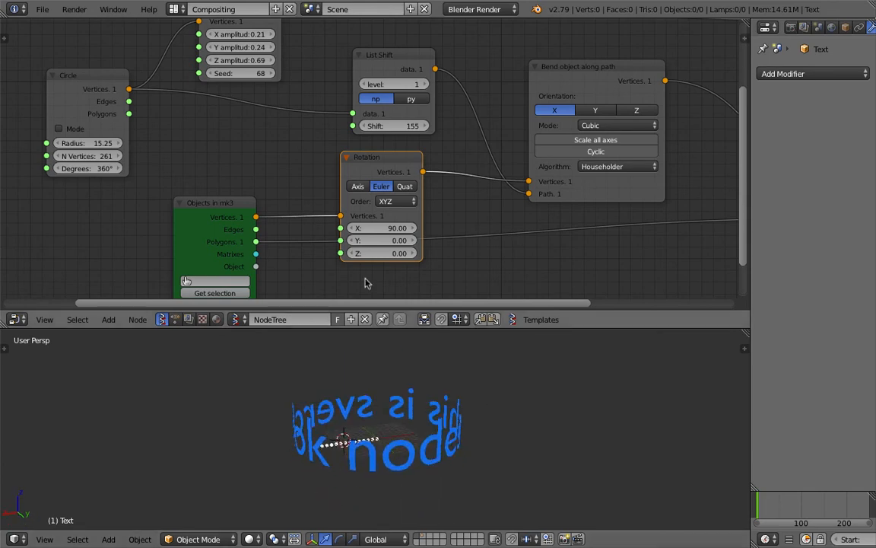
- Move the Bend and Viewer Draw nodes left to tidy the tree, then save the file
{"action": "scroll", "coordinate": [431, 226], "scroll_direction": "down", "scroll_amount": 3}
{"action": "middle_click_drag", "start_coordinate": [431, 223], "coordinate": [350, 227]}
{"action": "scroll", "coordinate": [387, 168], "scroll_direction": "down", "scroll_amount": 2}
{"action": "middle_click_drag", "start_coordinate": [386, 169], "coordinate": [347, 188]}
{"action": "scroll", "coordinate": [346, 188], "scroll_direction": "up", "scroll_amount": 2}
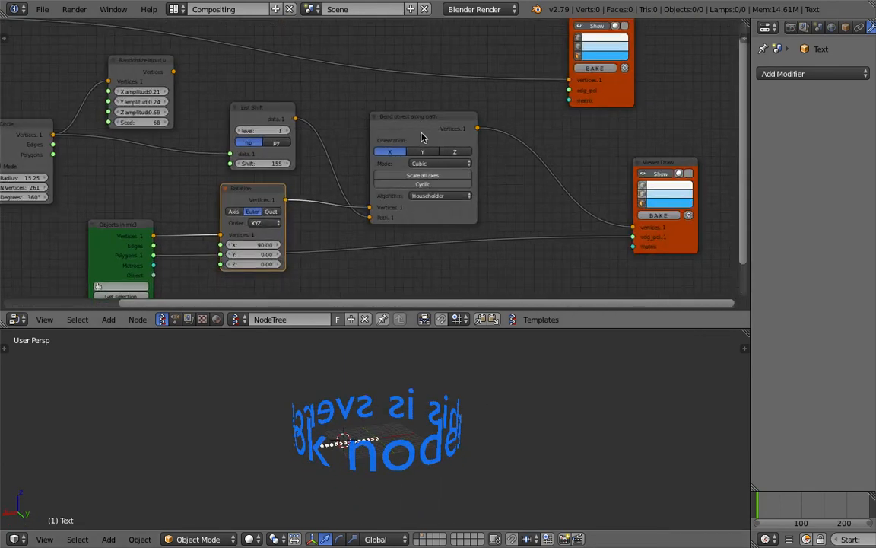
{"action": "left_click_drag", "start_coordinate": [413, 130], "coordinate": [392, 115]}
{"action": "left_click_drag", "start_coordinate": [647, 163], "coordinate": [539, 147]}
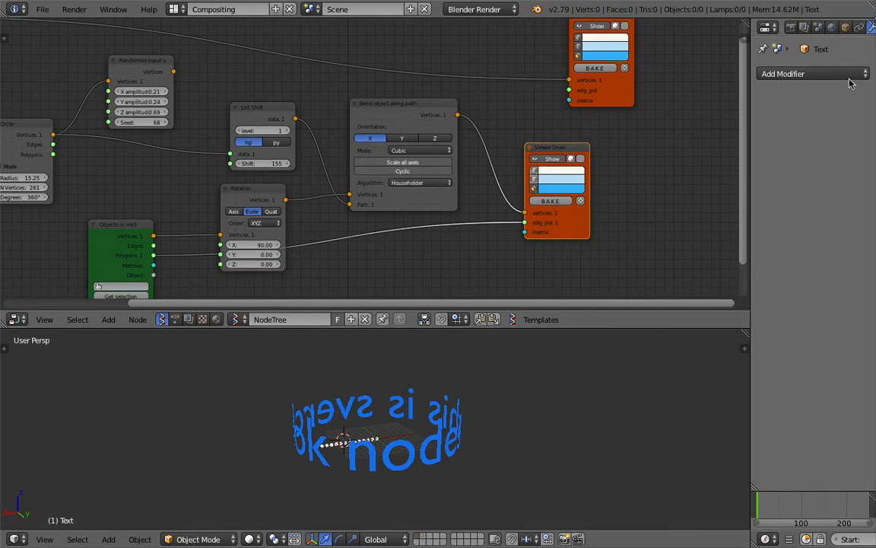
{"action": "middle_click_drag", "start_coordinate": [875, 79], "coordinate": [869, 113]}
{"action": "middle_click_drag", "start_coordinate": [552, 70], "coordinate": [605, 82]}
{"action": "scroll", "coordinate": [639, 114], "scroll_direction": "down", "scroll_amount": 1}
{"action": "left_click_drag", "start_coordinate": [669, 131], "coordinate": [218, 64]}
{"action": "key", "text": "ctrl+s"}
{"action": "left_click", "coordinate": [216, 70]}
- Unhide the source Text object and bring it back into view
{"action": "middle_click_drag", "start_coordinate": [219, 74], "coordinate": [261, 57]}
{"action": "scroll", "coordinate": [373, 418], "scroll_direction": "up", "scroll_amount": 4}
{"action": "middle_click_drag", "start_coordinate": [373, 419], "coordinate": [405, 426]}
{"action": "scroll", "coordinate": [370, 440], "scroll_direction": "down", "scroll_amount": 2}
{"action": "key", "text": "alt+h"}
{"action": "scroll", "coordinate": [405, 427], "scroll_direction": "up", "scroll_amount": 3}
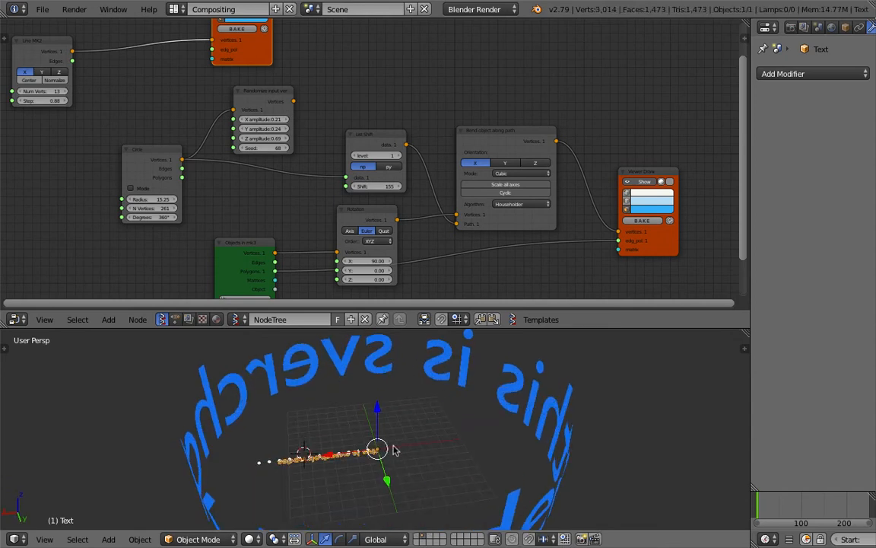
{"action": "key", "text": "m"}
{"action": "key", "text": "1"}
{"action": "key", "text": "1"}
{"action": "scroll", "coordinate": [551, 438], "scroll_direction": "up", "scroll_amount": 3}
{"action": "middle_click_drag", "start_coordinate": [381, 427], "coordinate": [457, 461]}
{"action": "scroll", "coordinate": [544, 498], "scroll_direction": "down", "scroll_amount": 4}
{"action": "scroll", "coordinate": [457, 460], "scroll_direction": "up", "scroll_amount": 1}
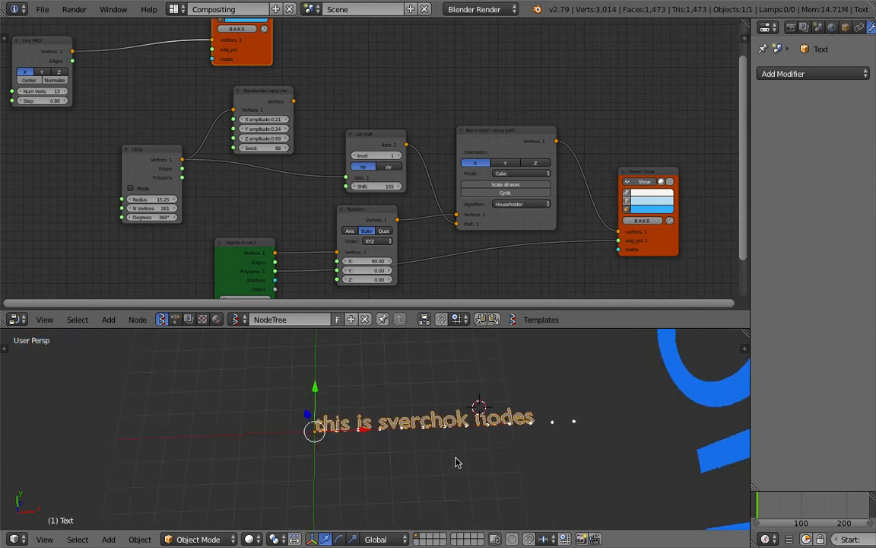
- Edit the Text object to read 'you are watching Blender Sushi'
{"action": "key", "text": "Tab"}
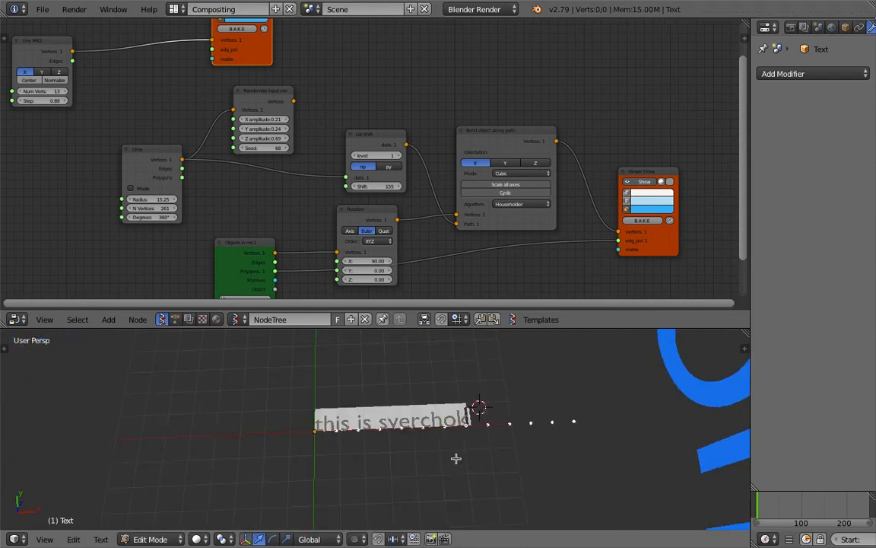
{"action": "type", "text": "you are watching Blender Sushi"}
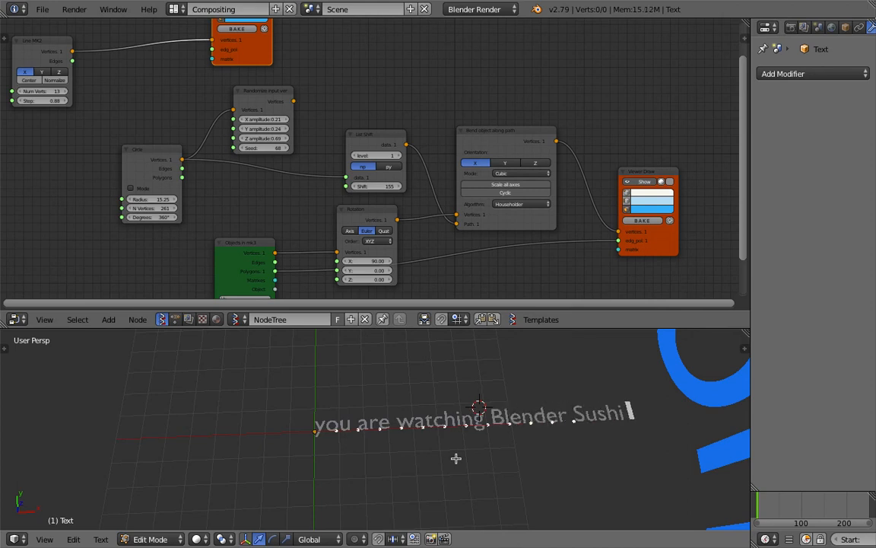
{"action": "key", "text": "Tab"}
{"action": "scroll", "coordinate": [502, 278], "scroll_direction": "down", "scroll_amount": 4}
{"action": "scroll", "coordinate": [538, 474], "scroll_direction": "down", "scroll_amount": 4}
{"action": "middle_click_drag", "start_coordinate": [538, 474], "coordinate": [523, 394]}
{"action": "scroll", "coordinate": [519, 396], "scroll_direction": "down", "scroll_amount": 3}
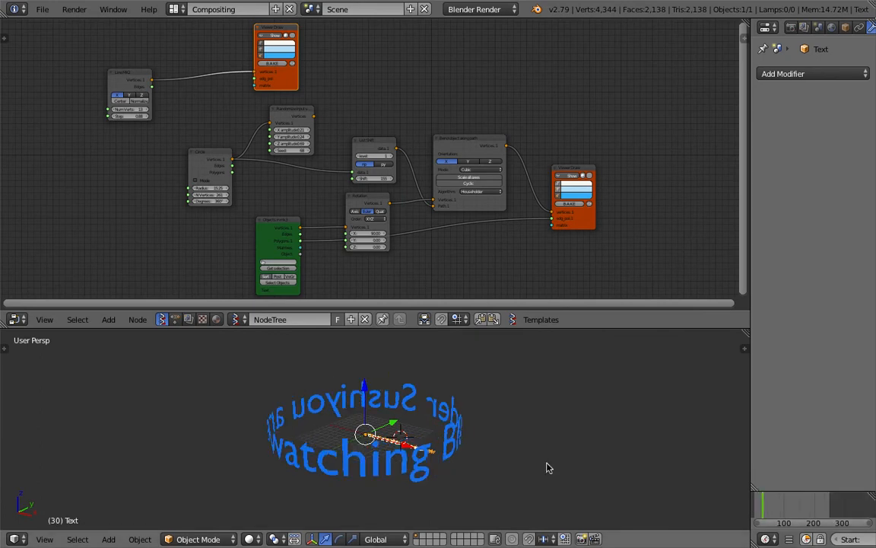
- Insert the Randomize input vertices node into the Circle→List Shift link and save
{"action": "middle_click_drag", "start_coordinate": [546, 467], "coordinate": [344, 405]}
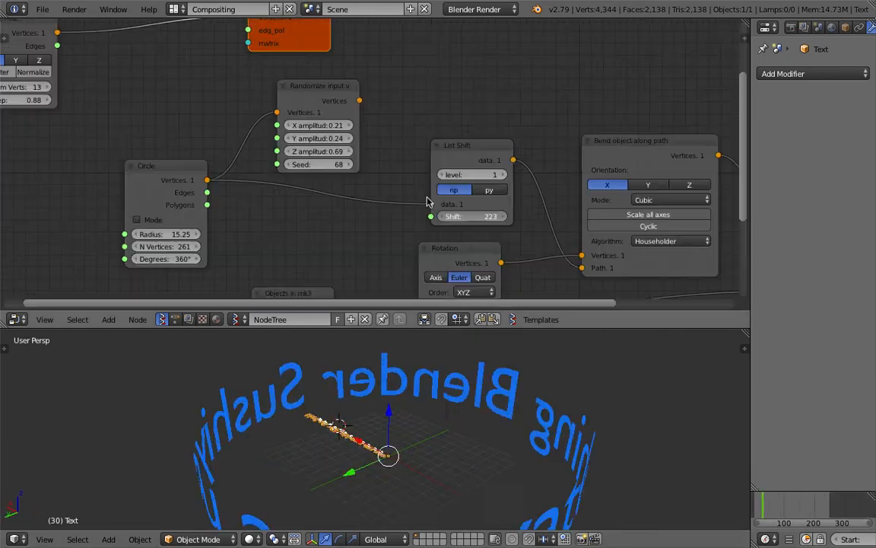
{"action": "scroll", "coordinate": [427, 198], "scroll_direction": "down", "scroll_amount": 3}
{"action": "middle_click_drag", "start_coordinate": [393, 198], "coordinate": [377, 168]}
{"action": "left_click_drag", "start_coordinate": [340, 87], "coordinate": [373, 94]}
{"action": "middle_click_drag", "start_coordinate": [423, 403], "coordinate": [501, 427]}
{"action": "key", "text": "ctrl+s"}
{"action": "left_click", "coordinate": [502, 426]}
- Set all three Randomize amplitudes to 0.10 and the seed to 137
{"action": "scroll", "coordinate": [367, 175], "scroll_direction": "up", "scroll_amount": 2}
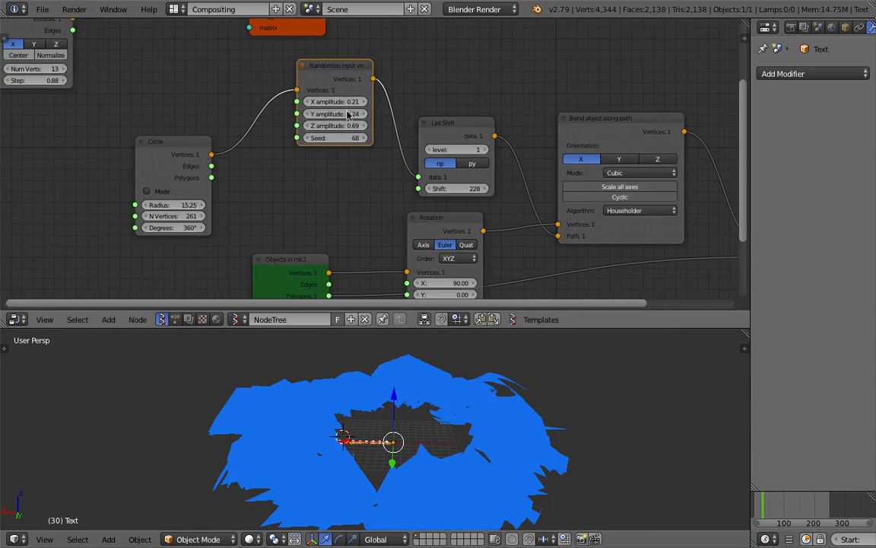
{"action": "key", "text": "g"}
{"action": "left_click", "coordinate": [352, 135]}
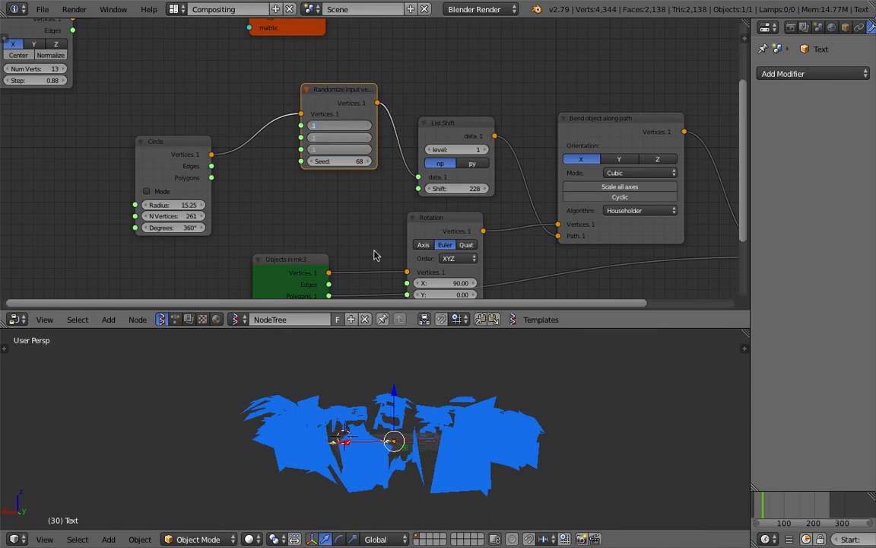
{"action": "key", "text": "ctrl+s"}
{"action": "middle_click_drag", "start_coordinate": [232, 418], "coordinate": [237, 451]}
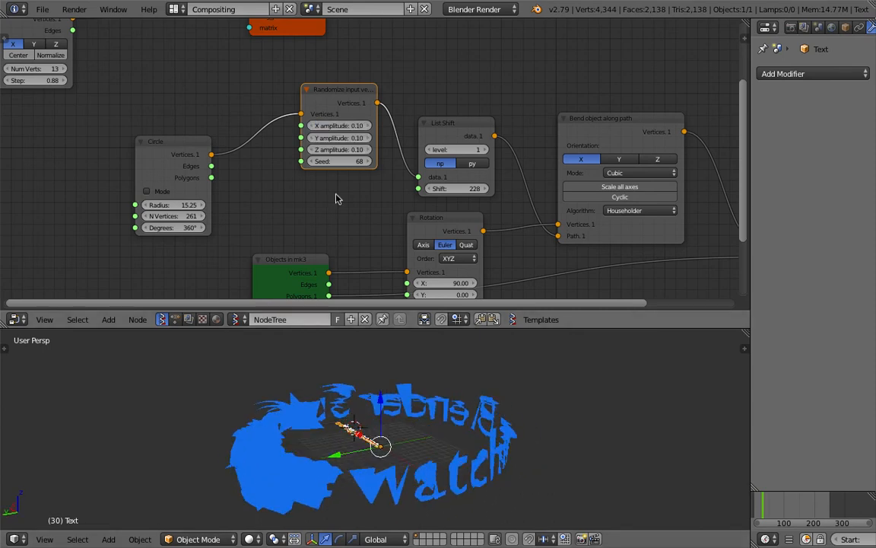
{"action": "left_click_drag", "start_coordinate": [339, 161], "coordinate": [410, 161]}
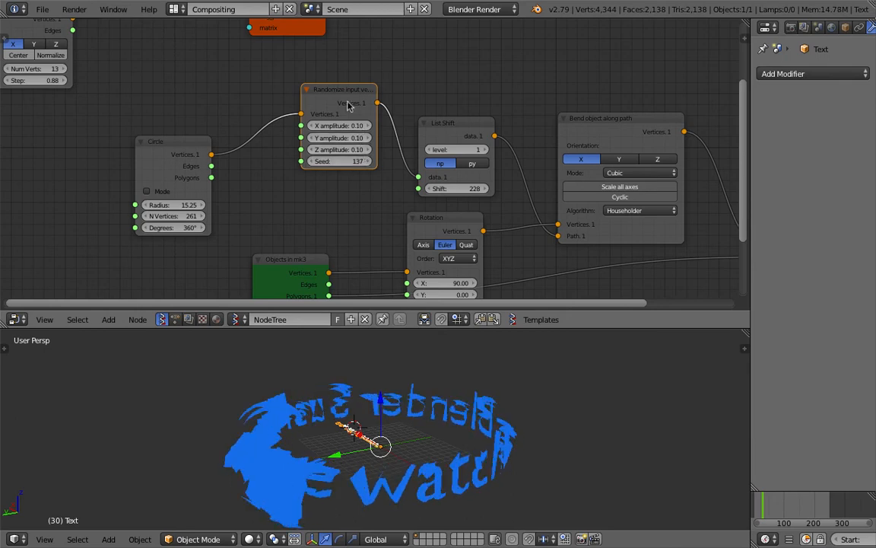
{"action": "left_click_drag", "start_coordinate": [348, 104], "coordinate": [326, 95]}
- Rewire Circle into List Shift and List Shift into the Randomize node, then save
{"action": "left_click_drag", "start_coordinate": [211, 155], "coordinate": [337, 175]}
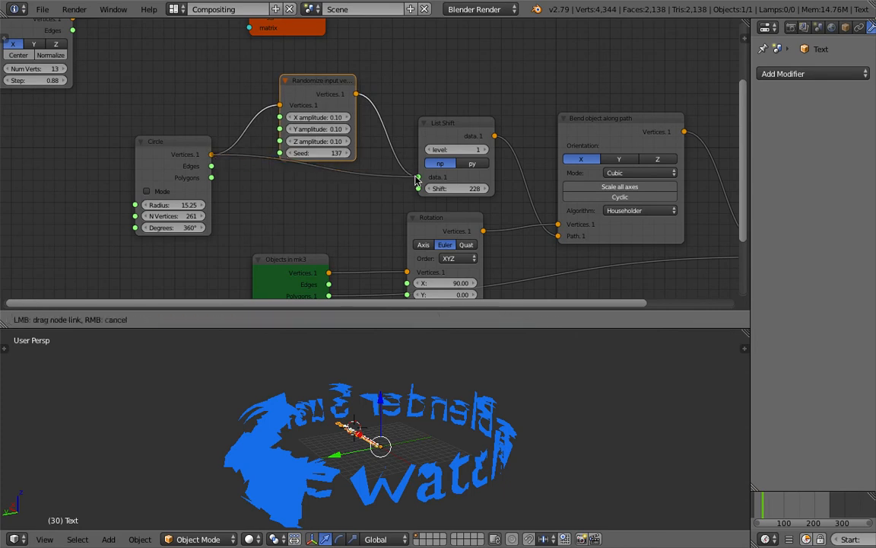
{"action": "left_click_drag", "start_coordinate": [417, 180], "coordinate": [418, 178]}
{"action": "left_click_drag", "start_coordinate": [448, 128], "coordinate": [311, 169]}
{"action": "left_click_drag", "start_coordinate": [332, 82], "coordinate": [434, 79]}
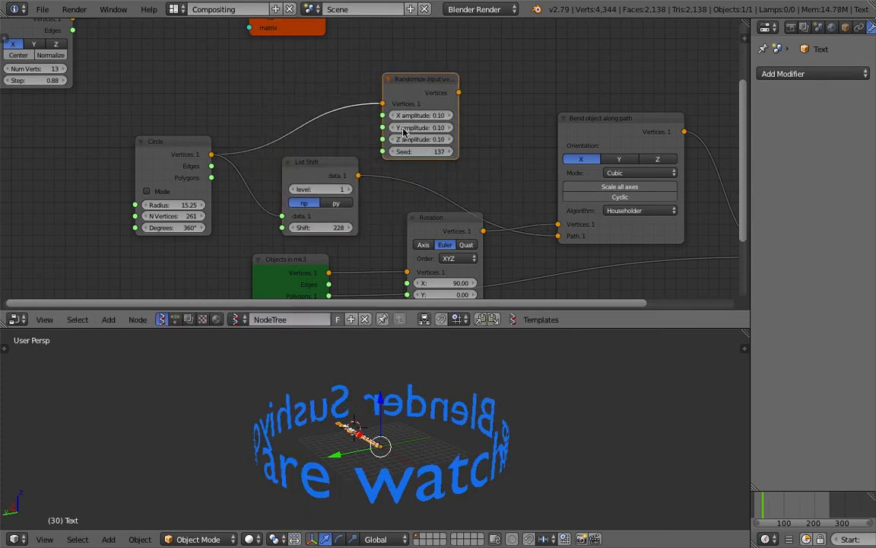
{"action": "left_click_drag", "start_coordinate": [358, 175], "coordinate": [359, 149]}
{"action": "left_click_drag", "start_coordinate": [383, 111], "coordinate": [451, 137]}
{"action": "key", "text": "ctrl+s"}
- Set the Randomize amplitudes to 0.05 and change the seed
{"action": "left_click", "coordinate": [435, 85]}
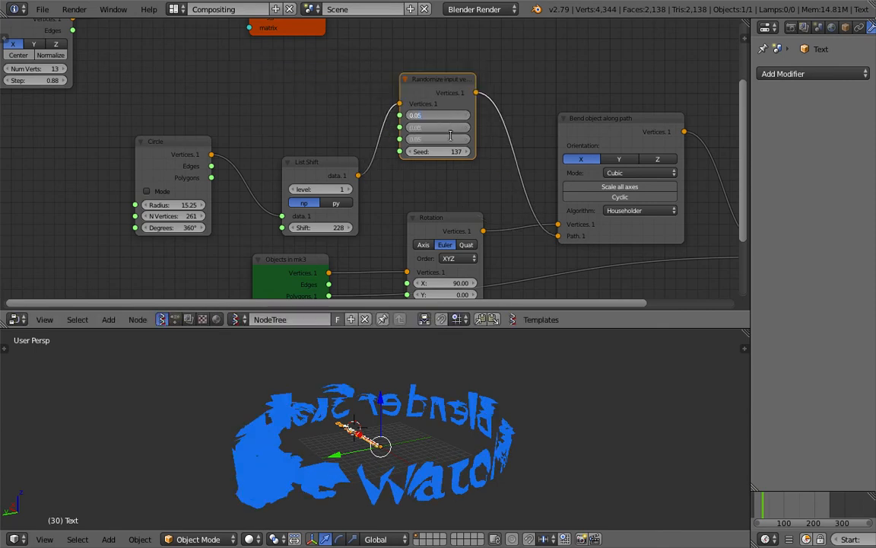
{"action": "key", "text": "Return"}
{"action": "middle_click_drag", "start_coordinate": [418, 431], "coordinate": [362, 409]}
{"action": "left_click_drag", "start_coordinate": [441, 152], "coordinate": [475, 152]}
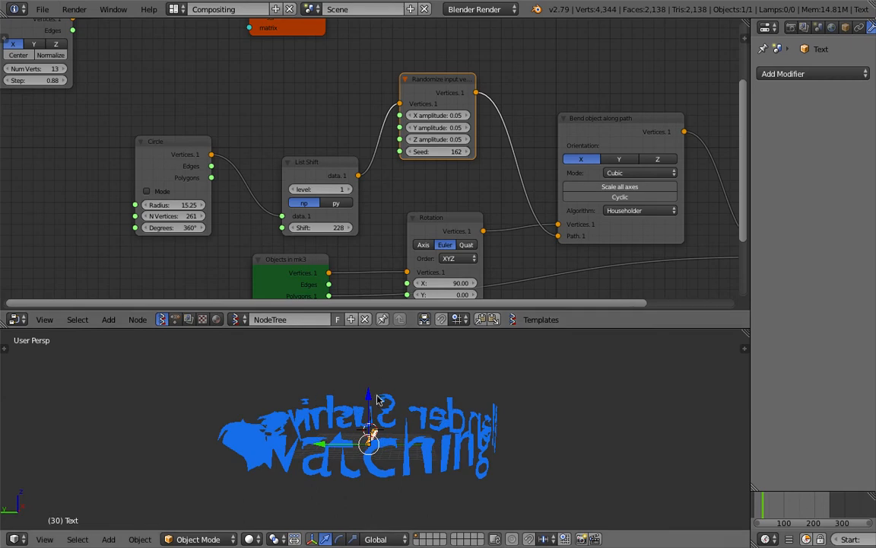
- Set List Shift level to 1, shift to 365, and link it directly to the bend path
{"action": "left_click_drag", "start_coordinate": [311, 165], "coordinate": [297, 132]}
{"action": "left_click_drag", "start_coordinate": [310, 194], "coordinate": [366, 194]}
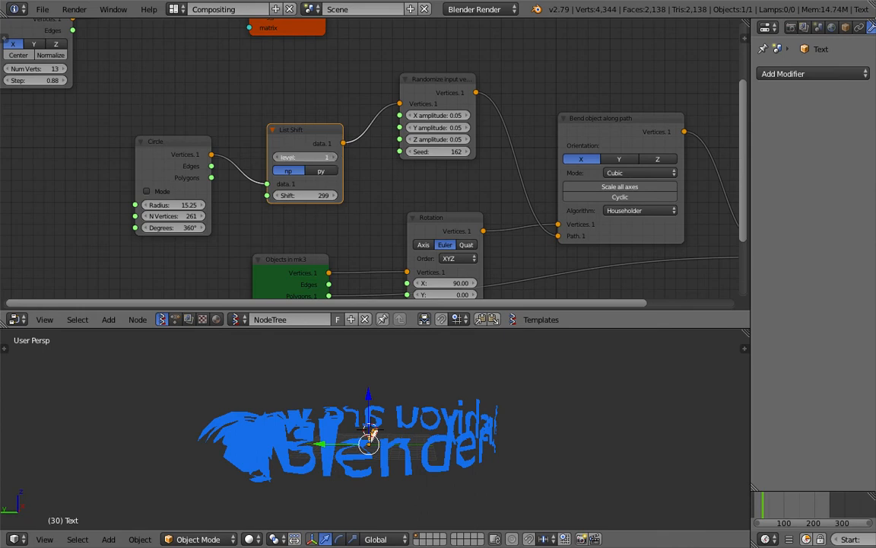
{"action": "left_click_drag", "start_coordinate": [327, 157], "coordinate": [333, 160]}
{"action": "left_click", "coordinate": [277, 157]}
{"action": "left_click", "coordinate": [278, 156]}
{"action": "left_click", "coordinate": [333, 157]}
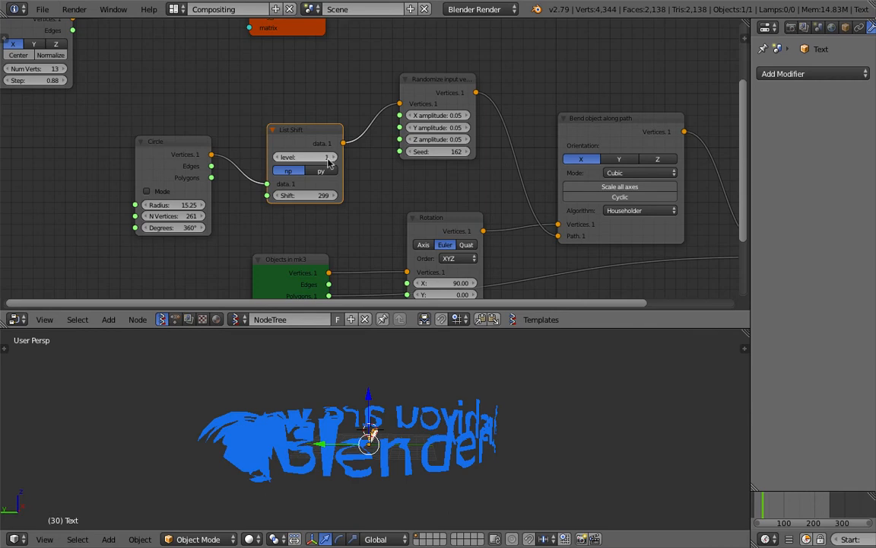
{"action": "left_click", "coordinate": [279, 157]}
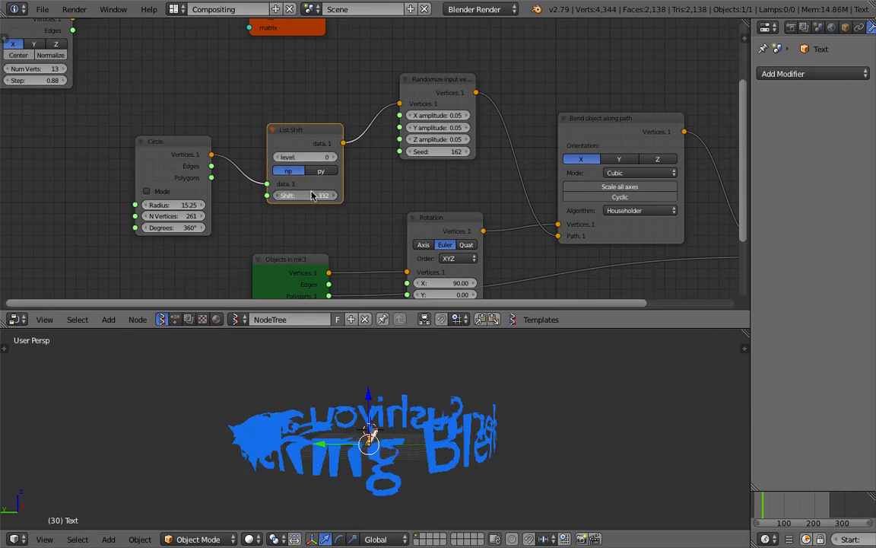
{"action": "left_click", "coordinate": [332, 157]}
{"action": "left_click_drag", "start_coordinate": [314, 194], "coordinate": [345, 194]}
{"action": "left_click_drag", "start_coordinate": [309, 135], "coordinate": [556, 235]}
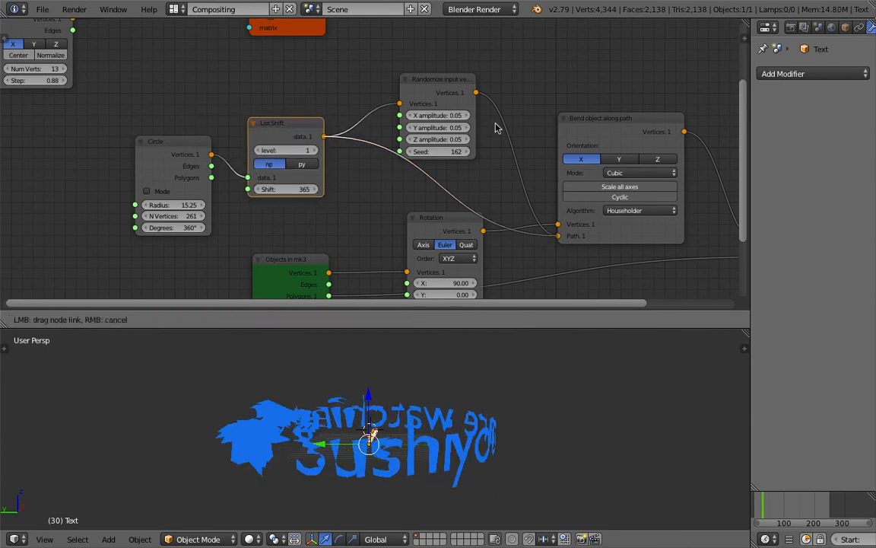
{"action": "left_click", "coordinate": [445, 86]}
- Delete the Randomize node and raise the List Shift shift to 407
{"action": "key", "text": "x"}
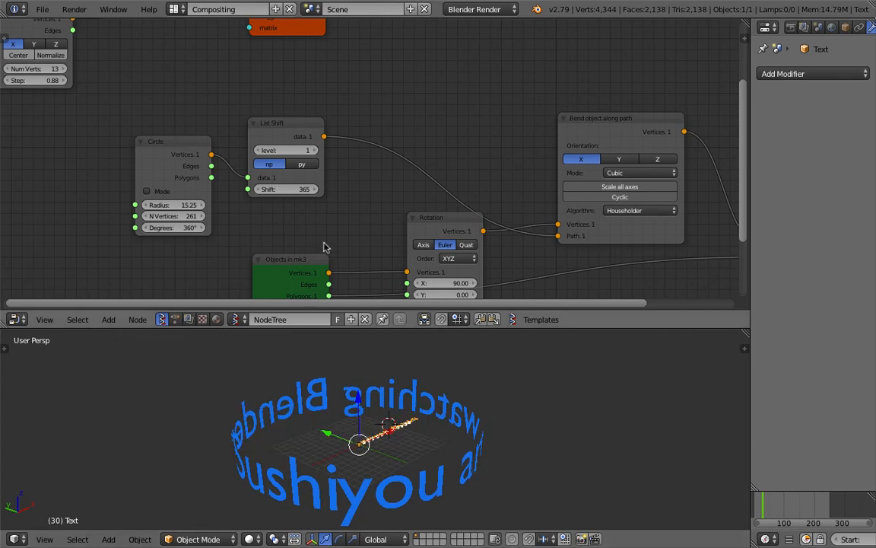
{"action": "left_click_drag", "start_coordinate": [286, 189], "coordinate": [424, 270]}
{"action": "scroll", "coordinate": [424, 270], "scroll_direction": "down", "scroll_amount": 3}
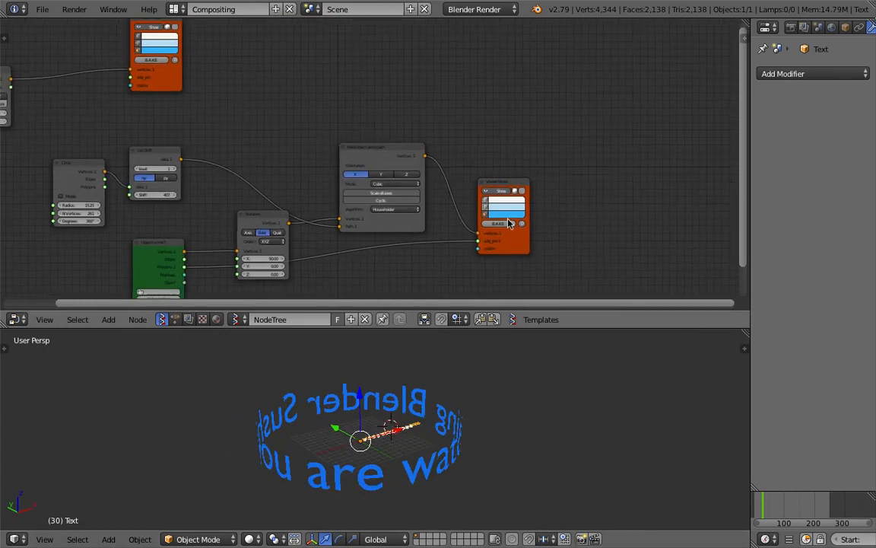
- Bake the ring into mesh Sv_0, move it beside the live ring, deselect, and save
{"action": "left_click", "coordinate": [509, 225]}
{"action": "key", "text": "g"}
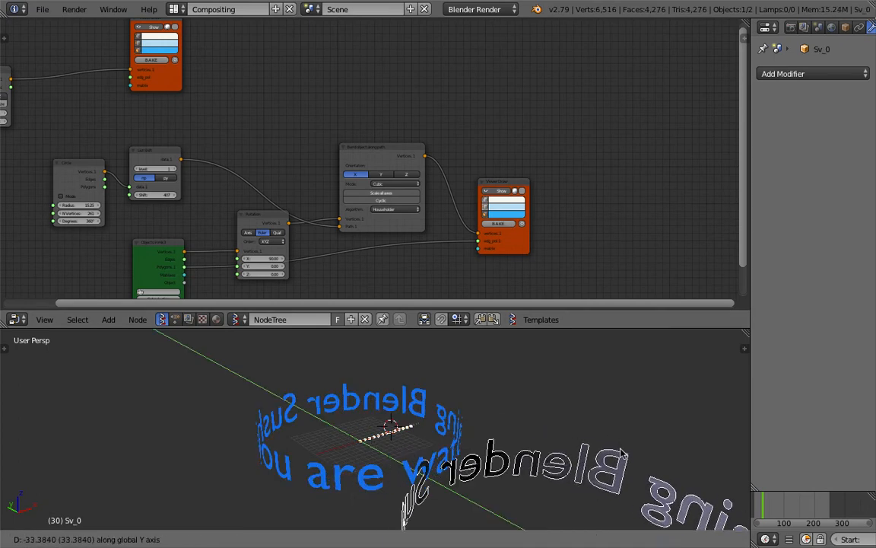
{"action": "left_click", "coordinate": [536, 443]}
{"action": "middle_click_drag", "start_coordinate": [535, 439], "coordinate": [500, 428]}
{"action": "scroll", "coordinate": [498, 348], "scroll_direction": "down", "scroll_amount": 1}
{"action": "key", "text": "g"}
{"action": "left_click", "coordinate": [541, 365]}
{"action": "key", "text": "a"}
{"action": "scroll", "coordinate": [264, 206], "scroll_direction": "down", "scroll_amount": 2}
{"action": "middle_click_drag", "start_coordinate": [263, 205], "coordinate": [457, 199]}
{"action": "key", "text": "ctrl+s"}
- Confirm the save, make room, and add a Vector Noise MK2 node beside Line MK2
{"action": "left_click", "coordinate": [455, 200]}
{"action": "scroll", "coordinate": [443, 203], "scroll_direction": "up", "scroll_amount": 5}
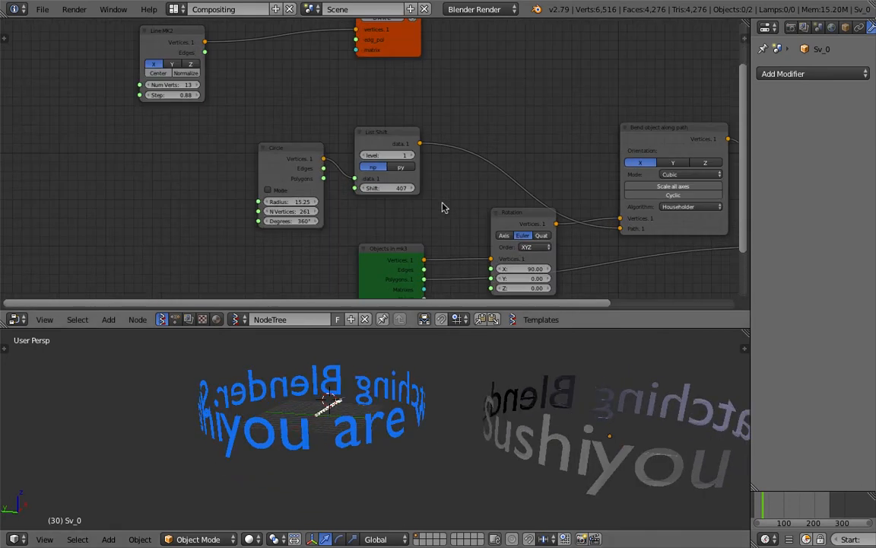
{"action": "middle_click_drag", "start_coordinate": [283, 139], "coordinate": [295, 203]}
{"action": "scroll", "coordinate": [295, 208], "scroll_direction": "up", "scroll_amount": 2}
{"action": "left_click_drag", "start_coordinate": [181, 113], "coordinate": [269, 108]}
{"action": "left_click_drag", "start_coordinate": [435, 110], "coordinate": [435, 97]}
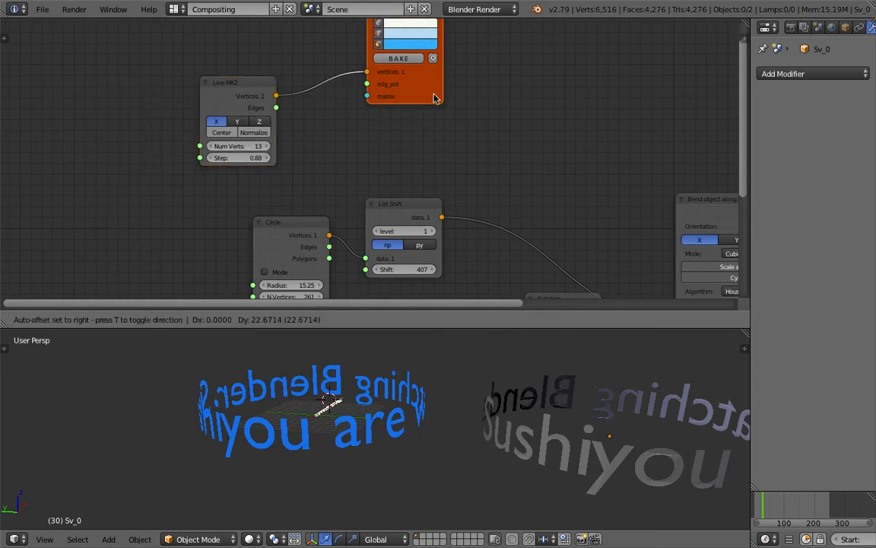
{"action": "middle_click_drag", "start_coordinate": [513, 116], "coordinate": [453, 132]}
{"action": "key", "text": "alt+space"}
{"action": "type", "text": "vector no"}
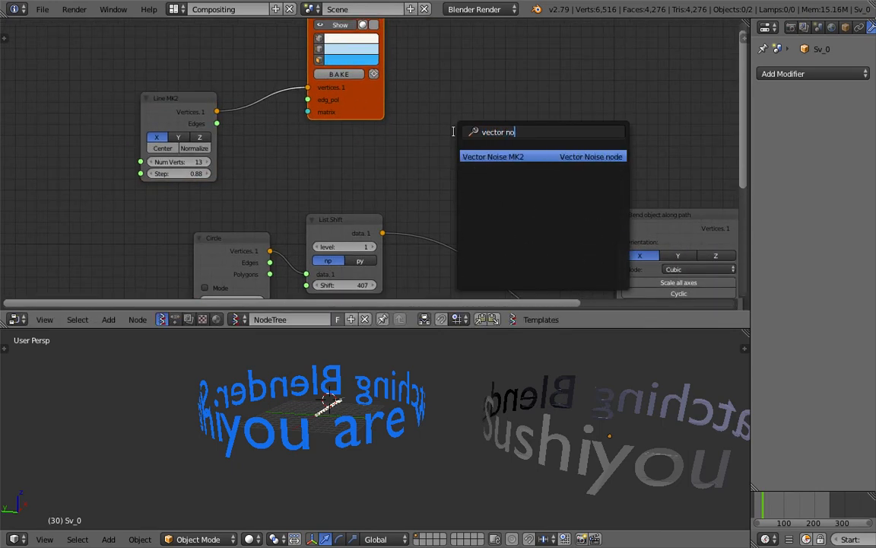
{"action": "key", "text": "Return"}
{"action": "left_click", "coordinate": [446, 126]}
- Link Line MK2 vertices through Vector Noise into the Viewer Draw vertices input
{"action": "left_click_drag", "start_coordinate": [218, 112], "coordinate": [449, 183]}
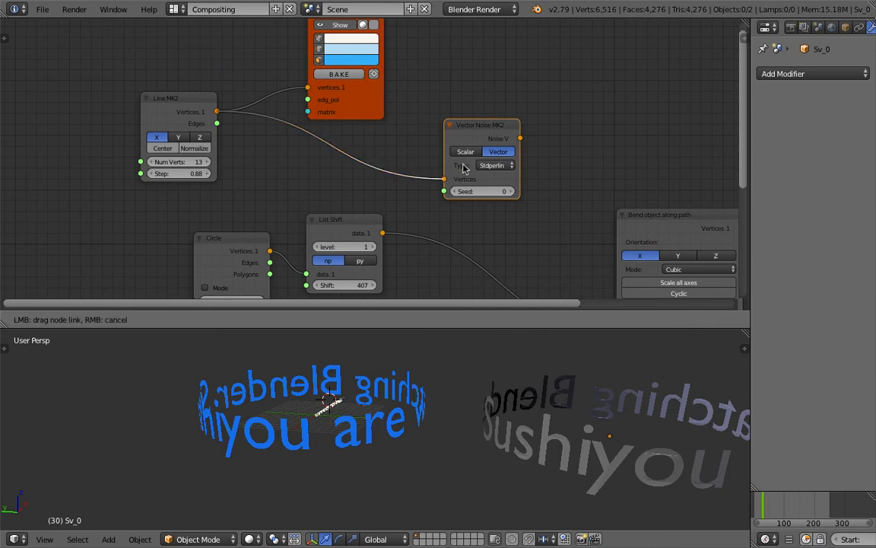
{"action": "scroll", "coordinate": [463, 169], "scroll_direction": "up", "scroll_amount": 3}
{"action": "scroll", "coordinate": [503, 117], "scroll_direction": "down", "scroll_amount": 3}
{"action": "middle_click_drag", "start_coordinate": [548, 136], "coordinate": [396, 63]}
{"action": "scroll", "coordinate": [440, 107], "scroll_direction": "down", "scroll_amount": 1}
{"action": "middle_click_drag", "start_coordinate": [516, 69], "coordinate": [447, 142]}
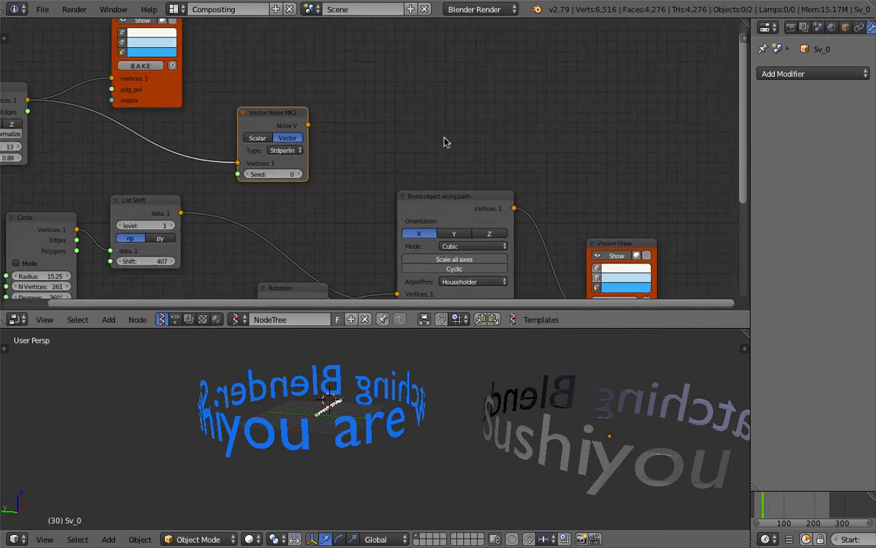
{"action": "scroll", "coordinate": [440, 128], "scroll_direction": "down", "scroll_amount": 2}
{"action": "left_click_drag", "start_coordinate": [194, 47], "coordinate": [406, 65]}
{"action": "mouse_move", "coordinate": [320, 131]}
{"action": "left_mouse_down"}
{"action": "mouse_move", "coordinate": [370, 118]}
{"action": "mouse_move", "coordinate": [349, 137]}
{"action": "mouse_move", "coordinate": [378, 114]}
{"action": "left_mouse_up"}
- Connect Line MK2 edges to the Viewer Draw's edg_pol input
{"action": "mouse_move", "coordinate": [317, 411]}
{"action": "middle_mouse_down"}
{"action": "mouse_move", "coordinate": [360, 466]}
{"action": "mouse_move", "coordinate": [368, 450]}
{"action": "mouse_move", "coordinate": [226, 460]}
{"action": "mouse_move", "coordinate": [185, 417]}
{"action": "mouse_move", "coordinate": [299, 363]}
{"action": "middle_mouse_up"}
{"action": "left_click_drag", "start_coordinate": [276, 121], "coordinate": [182, 113]}
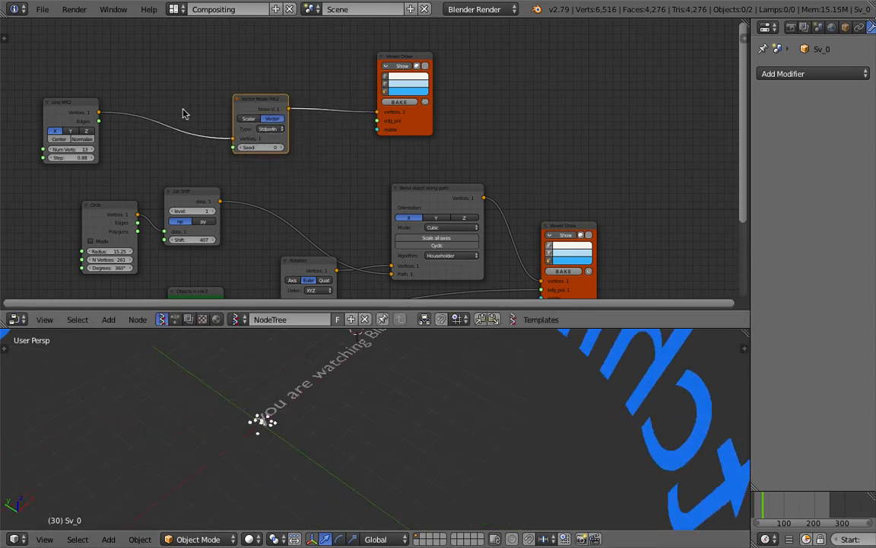
{"action": "mouse_move", "coordinate": [99, 121]}
{"action": "left_mouse_down"}
{"action": "mouse_move", "coordinate": [381, 125]}
{"action": "mouse_move", "coordinate": [377, 137]}
{"action": "mouse_move", "coordinate": [376, 120]}
{"action": "left_mouse_up"}
{"action": "middle_click_drag", "start_coordinate": [297, 435], "coordinate": [345, 421]}
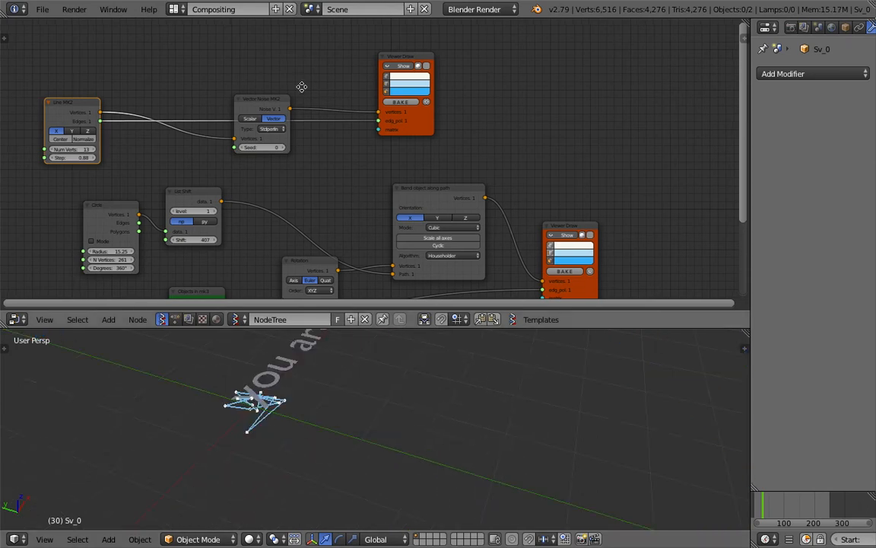
{"action": "middle_click_drag", "start_coordinate": [103, 143], "coordinate": [129, 158]}
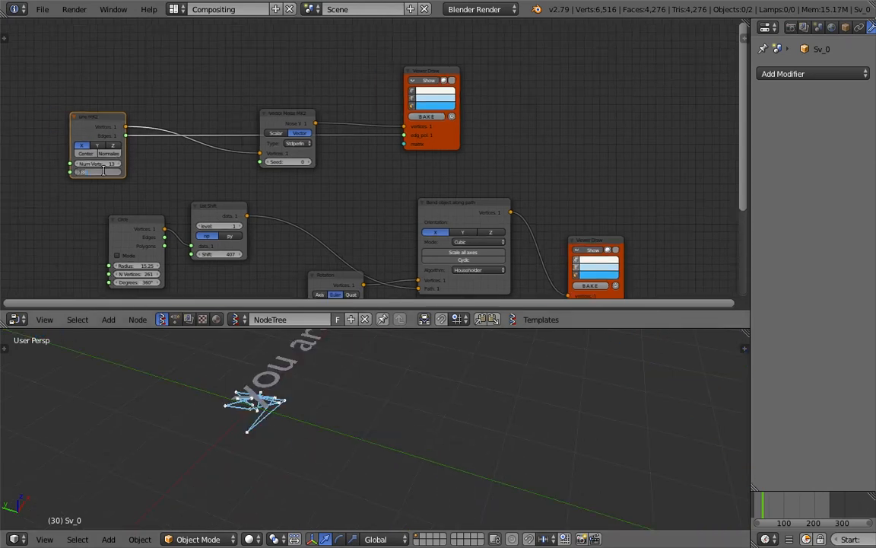
- Set Line MK2 Step to 0.02 and Num Verts to 406, then rearrange the nodes
{"action": "key", "text": "Return"}
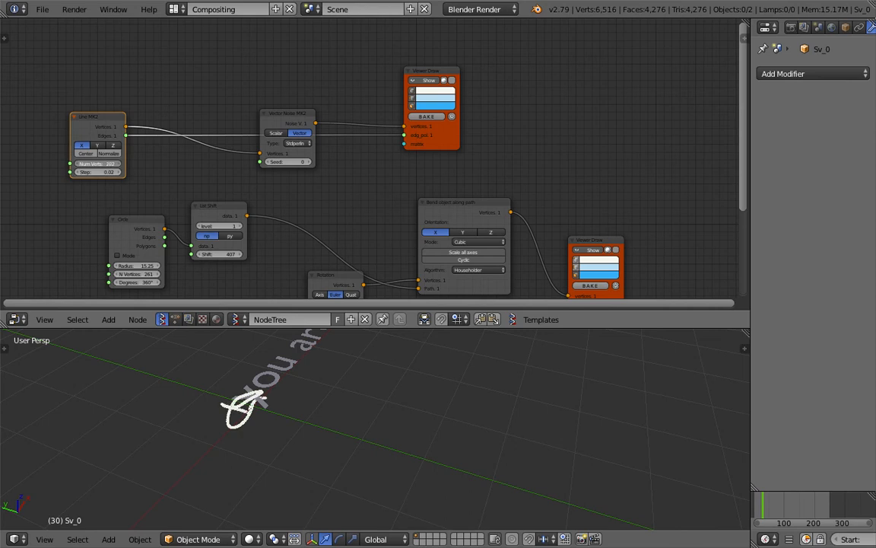
{"action": "left_click_drag", "start_coordinate": [114, 165], "coordinate": [117, 166]}
{"action": "middle_click_drag", "start_coordinate": [171, 391], "coordinate": [393, 429]}
{"action": "left_click_drag", "start_coordinate": [446, 143], "coordinate": [583, 115]}
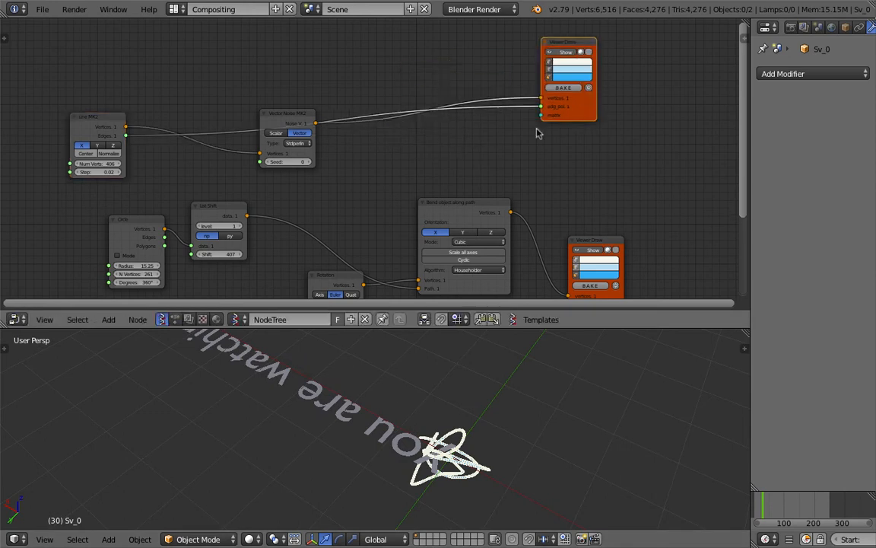
{"action": "scroll", "coordinate": [487, 122], "scroll_direction": "up", "scroll_amount": 1}
{"action": "left_click", "coordinate": [276, 106]}
{"action": "left_click_drag", "start_coordinate": [276, 107], "coordinate": [251, 55]}
{"action": "middle_click_drag", "start_coordinate": [356, 91], "coordinate": [328, 102]}
- Add a Vector Math node after the noise, set to Multiply Scalar with amount 6.31
{"action": "key", "text": "alt+space"}
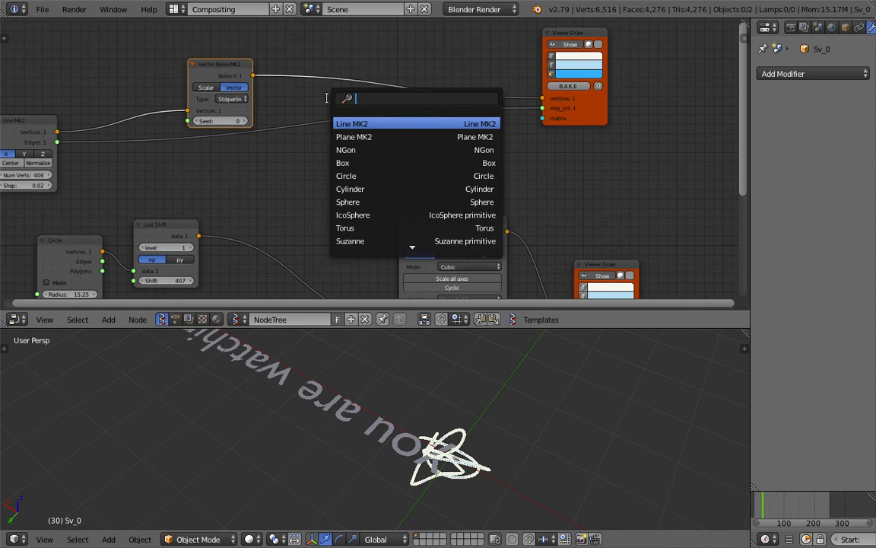
{"action": "type", "text": "vector m"}
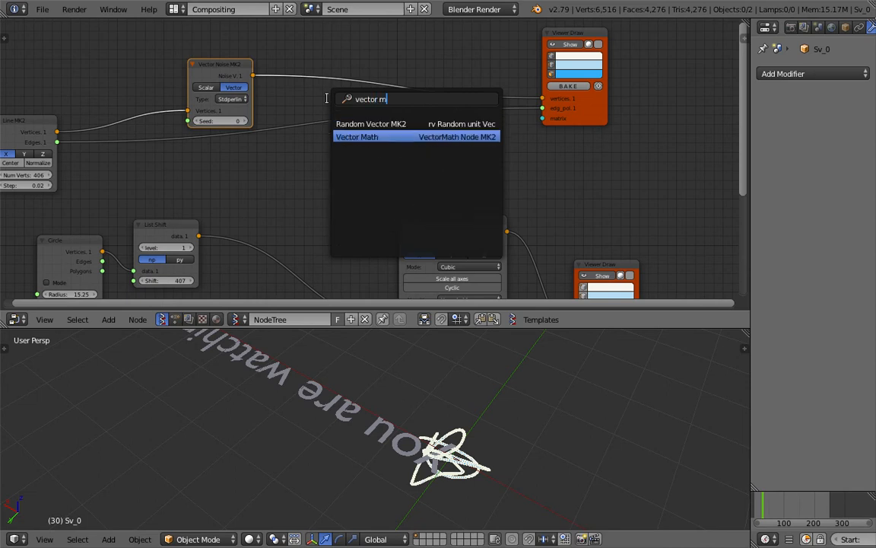
{"action": "key", "text": "Return"}
{"action": "left_click", "coordinate": [363, 73]}
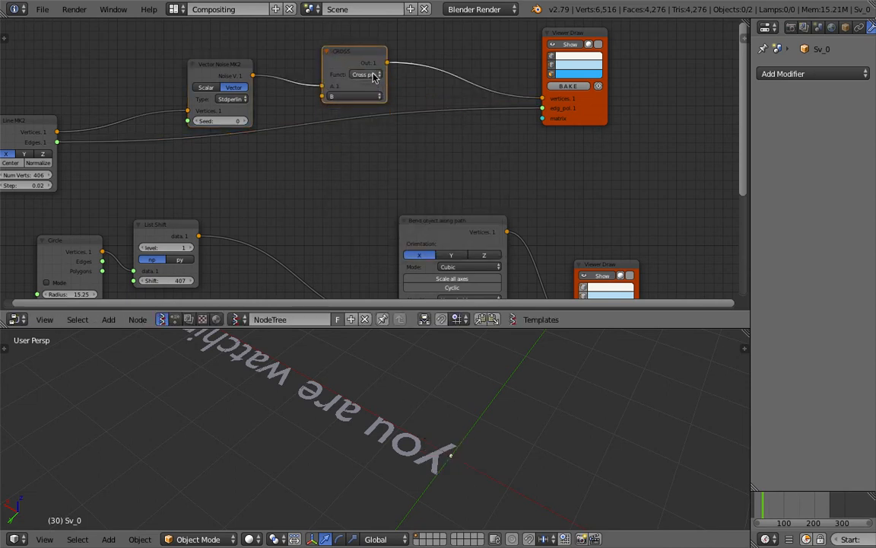
{"action": "left_click", "coordinate": [366, 74]}
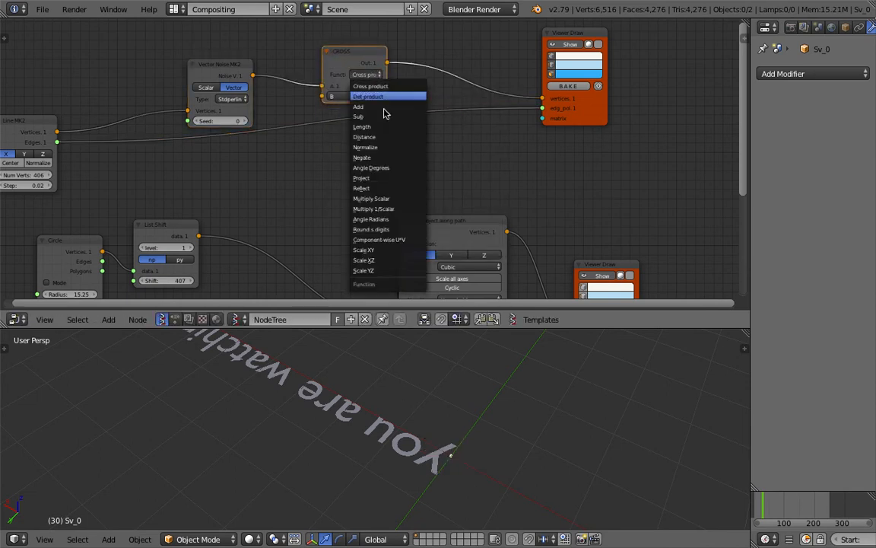
{"action": "left_click", "coordinate": [384, 199]}
{"action": "left_click_drag", "start_coordinate": [355, 96], "coordinate": [420, 96]}
- Save the file and raise the scalar multiplier to 8.71
{"action": "scroll", "coordinate": [464, 362], "scroll_direction": "down", "scroll_amount": 5}
{"action": "middle_click_drag", "start_coordinate": [464, 362], "coordinate": [462, 413]}
{"action": "scroll", "coordinate": [537, 412], "scroll_direction": "down", "scroll_amount": 2}
{"action": "key", "text": "ctrl+s"}
{"action": "left_click", "coordinate": [530, 393]}
{"action": "scroll", "coordinate": [462, 412], "scroll_direction": "down", "scroll_amount": 3}
{"action": "left_click_drag", "start_coordinate": [359, 98], "coordinate": [366, 111]}
{"action": "scroll", "coordinate": [365, 111], "scroll_direction": "down", "scroll_amount": 5}
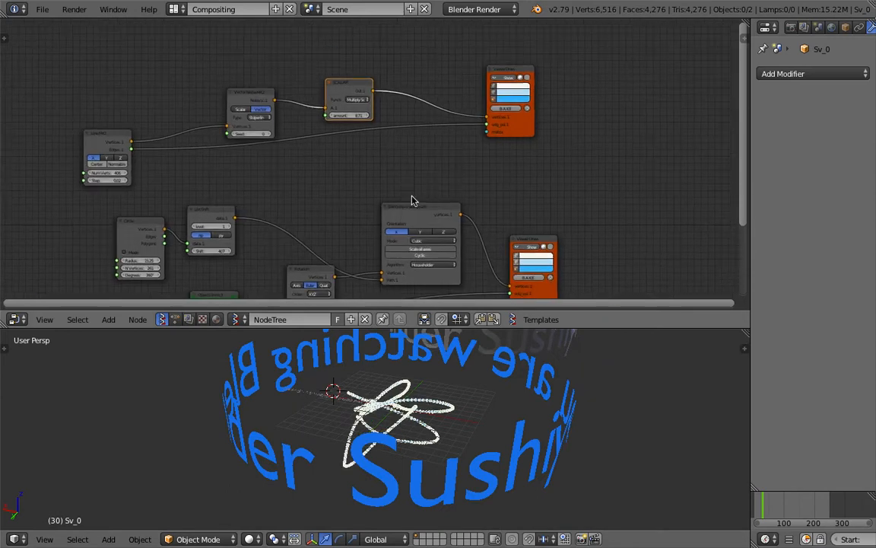
- Rearrange the Viewer Draw and Bend nodes and link the scaled curve to the Bend Path input
{"action": "left_click_drag", "start_coordinate": [371, 167], "coordinate": [375, 139]}
{"action": "left_click_drag", "start_coordinate": [471, 191], "coordinate": [549, 170]}
{"action": "scroll", "coordinate": [394, 209], "scroll_direction": "up", "scroll_amount": 2}
{"action": "left_click_drag", "start_coordinate": [395, 130], "coordinate": [428, 121]}
{"action": "scroll", "coordinate": [418, 131], "scroll_direction": "up", "scroll_amount": 1}
{"action": "middle_click_drag", "start_coordinate": [405, 144], "coordinate": [418, 178]}
{"action": "left_click_drag", "start_coordinate": [324, 59], "coordinate": [383, 247]}
{"action": "left_click_drag", "start_coordinate": [319, 209], "coordinate": [317, 208]}
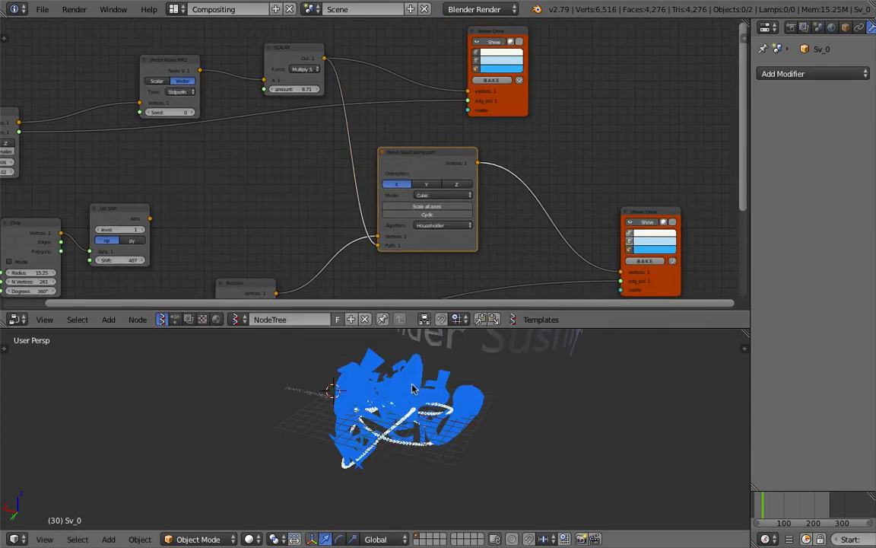
- Raise the scaling amount to 27.19 and move the Vector Noise node up
{"action": "middle_click_drag", "start_coordinate": [477, 413], "coordinate": [494, 387]}
{"action": "middle_click_drag", "start_coordinate": [231, 185], "coordinate": [312, 190]}
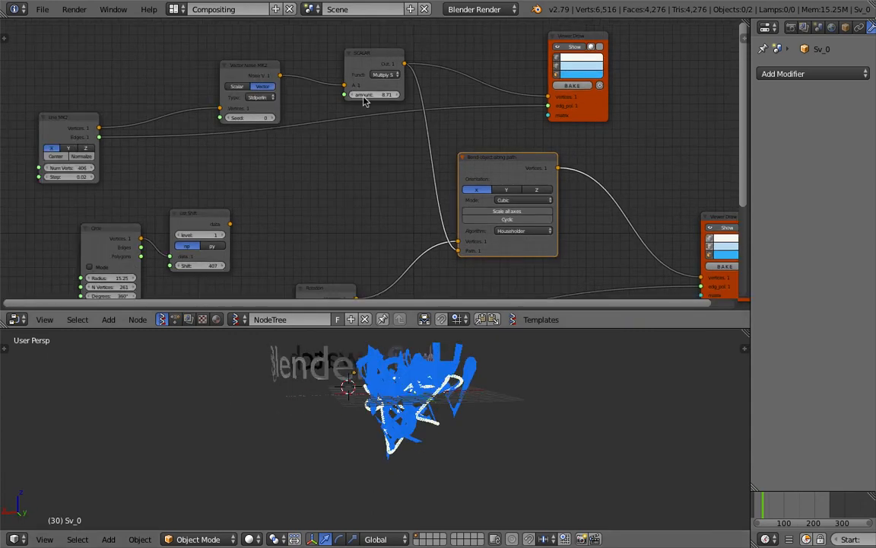
{"action": "left_click_drag", "start_coordinate": [369, 95], "coordinate": [441, 95]}
{"action": "middle_click_drag", "start_coordinate": [280, 137], "coordinate": [342, 183]}
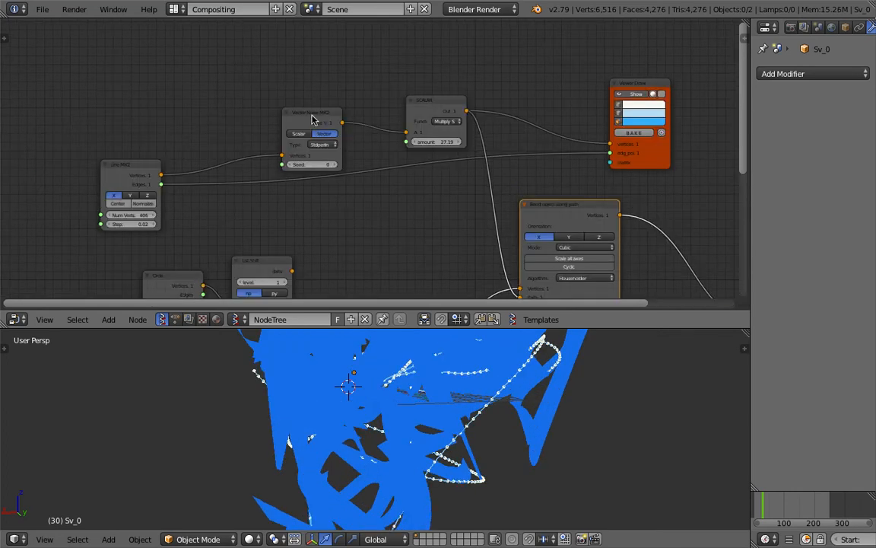
{"action": "left_click_drag", "start_coordinate": [312, 120], "coordinate": [331, 82]}
{"action": "scroll", "coordinate": [342, 85], "scroll_direction": "up", "scroll_amount": 1}
{"action": "left_click", "coordinate": [454, 96]}
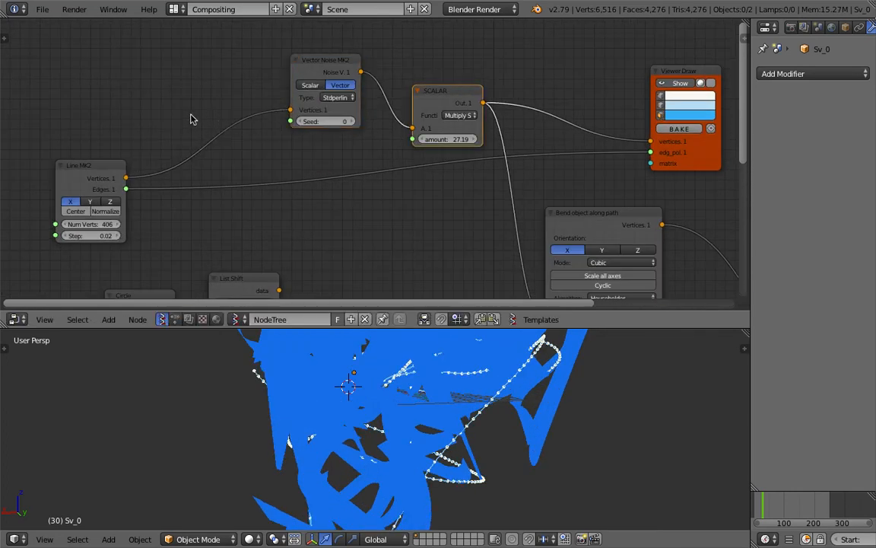
- Insert a duplicate SCALAR node between Line MK2 and Vector Noise with amount 0.20
{"action": "key", "text": "shift+d"}
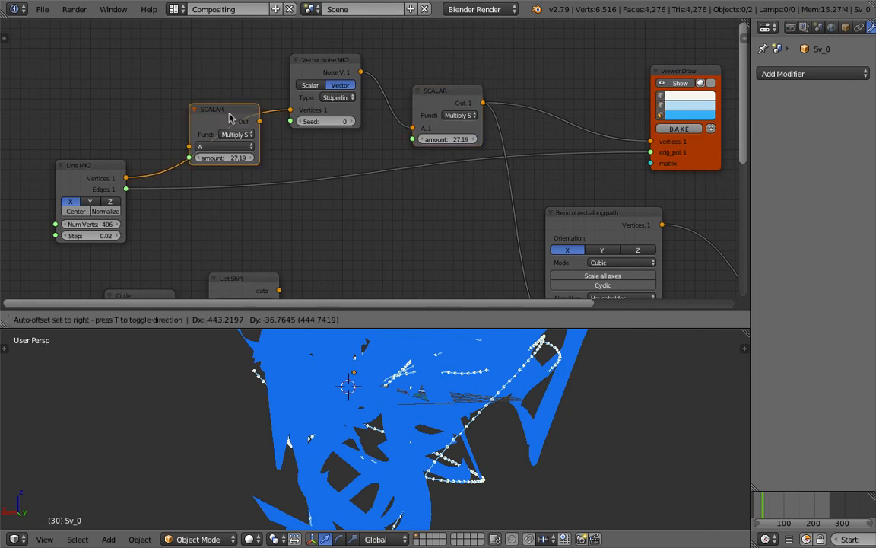
{"action": "left_click", "coordinate": [228, 119]}
{"action": "type", "text": "1"}
{"action": "key", "text": "Return"}
{"action": "scroll", "coordinate": [247, 176], "scroll_direction": "down", "scroll_amount": 1}
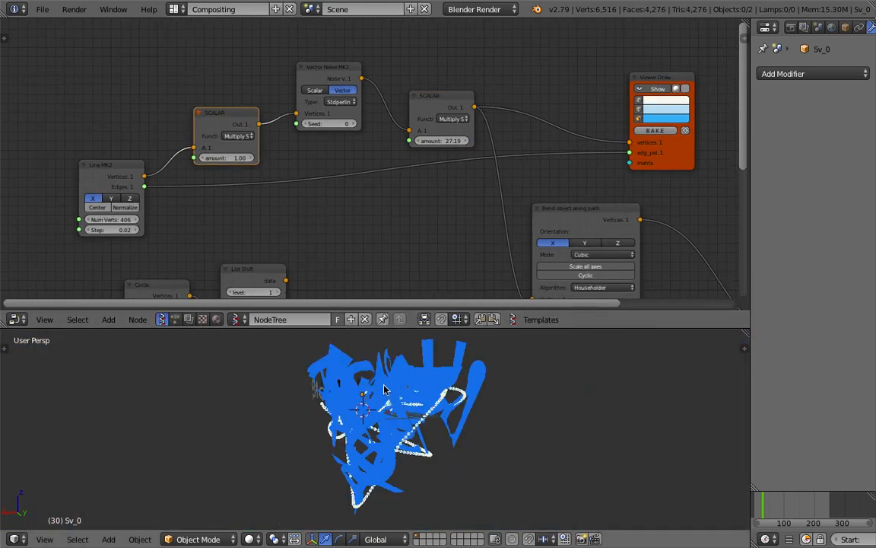
{"action": "type", "text": "0.2"}
{"action": "key", "text": "Return"}
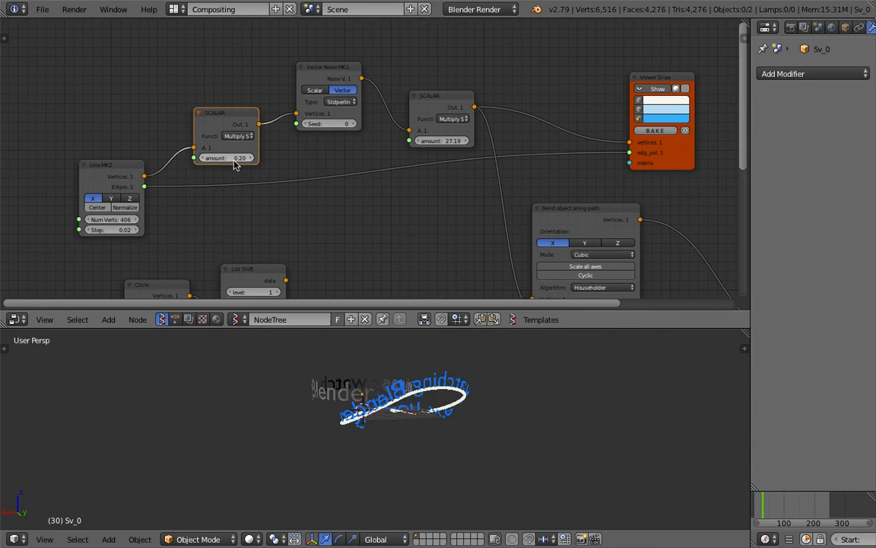
- Save the file and view the curved text from a flatter angle
{"action": "key", "text": "ctrl+s"}
{"action": "left_click", "coordinate": [301, 425]}
{"action": "middle_click_drag", "start_coordinate": [301, 426], "coordinate": [319, 440]}
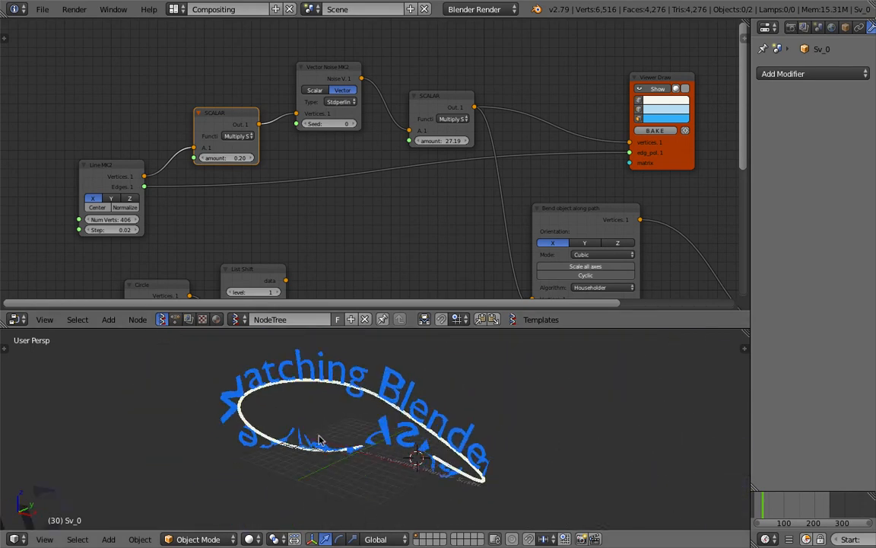
{"action": "middle_click_drag", "start_coordinate": [468, 450], "coordinate": [459, 436]}
{"action": "key", "text": "ctrl+s"}
{"action": "left_click", "coordinate": [459, 436]}
- Nudge the Bend node into place and save again
{"action": "middle_click_drag", "start_coordinate": [426, 160], "coordinate": [346, 129]}
{"action": "scroll", "coordinate": [399, 179], "scroll_direction": "down", "scroll_amount": 2}
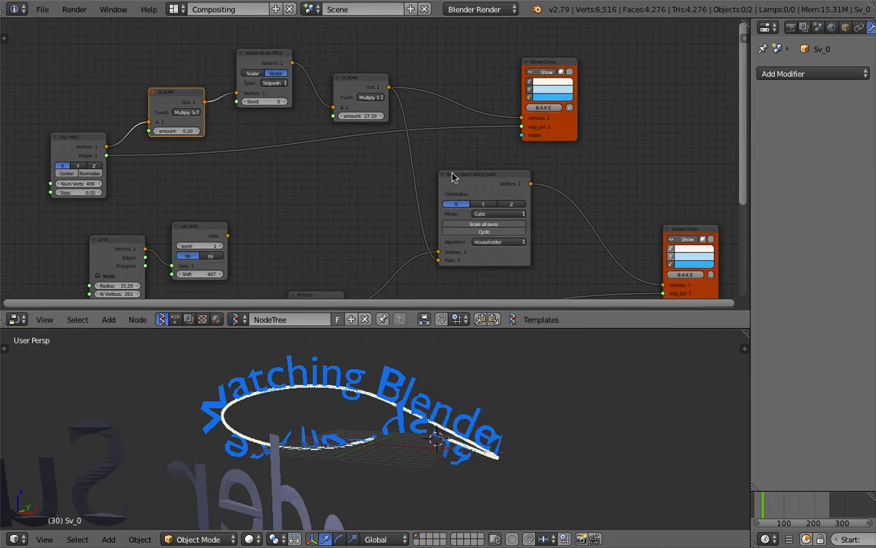
{"action": "left_click_drag", "start_coordinate": [453, 176], "coordinate": [459, 166]}
{"action": "scroll", "coordinate": [472, 178], "scroll_direction": "up", "scroll_amount": 2}
{"action": "key", "text": "ctrl+s"}
{"action": "left_click", "coordinate": [479, 182]}
{"action": "middle_click_drag", "start_coordinate": [475, 389], "coordinate": [474, 416]}
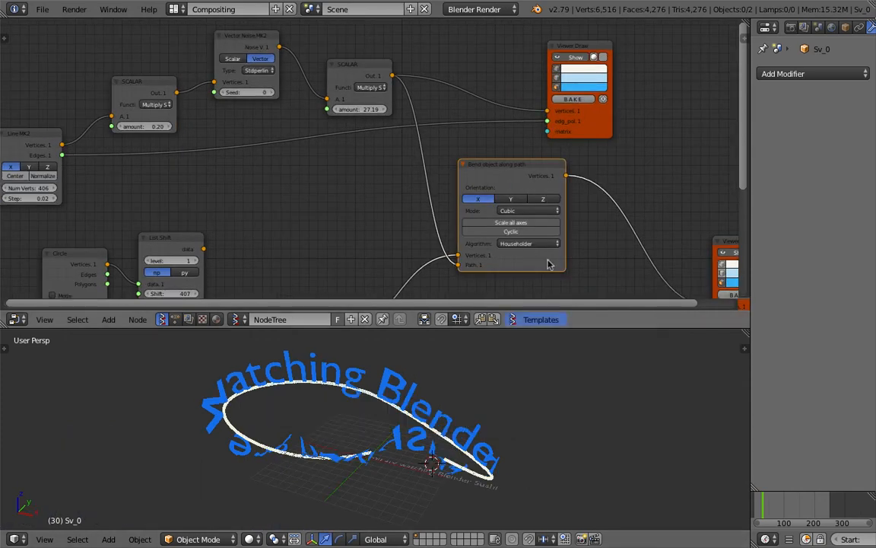
{"action": "left_click_drag", "start_coordinate": [508, 165], "coordinate": [496, 164]}
{"action": "middle_click_drag", "start_coordinate": [507, 214], "coordinate": [459, 198]}
{"action": "key", "text": "ctrl+s"}
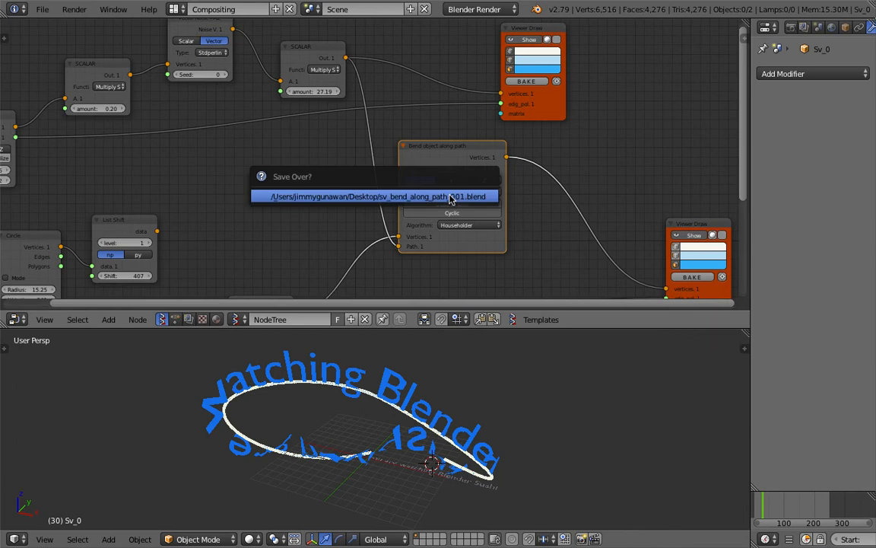
{"action": "left_click", "coordinate": [451, 197]}
- Reposition the Rotation and Objects in nodes and insert a List Shift before the Bend path
{"action": "middle_click_drag", "start_coordinate": [365, 226], "coordinate": [385, 215]}
{"action": "middle_click_drag", "start_coordinate": [305, 289], "coordinate": [345, 230]}
{"action": "left_click_drag", "start_coordinate": [339, 229], "coordinate": [351, 161]}
{"action": "middle_click_drag", "start_coordinate": [208, 268], "coordinate": [214, 260]}
{"action": "mouse_move", "coordinate": [214, 264]}
{"action": "left_mouse_down"}
{"action": "mouse_move", "coordinate": [280, 199]}
{"action": "mouse_move", "coordinate": [218, 253]}
{"action": "left_mouse_up"}
{"action": "middle_click_drag", "start_coordinate": [328, 178], "coordinate": [317, 205]}
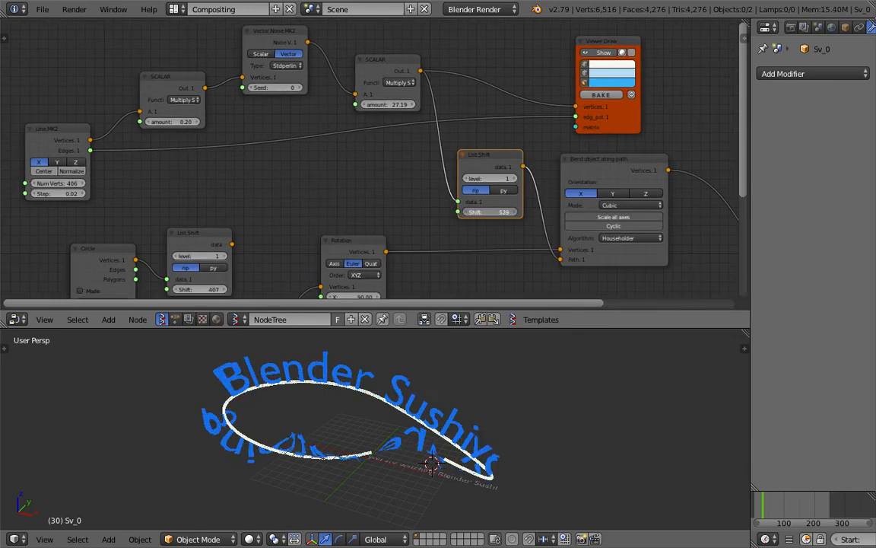
- Slide the text along the curve to list shift 945 and set 100 line vertices
{"action": "left_click_drag", "start_coordinate": [491, 212], "coordinate": [542, 213]}
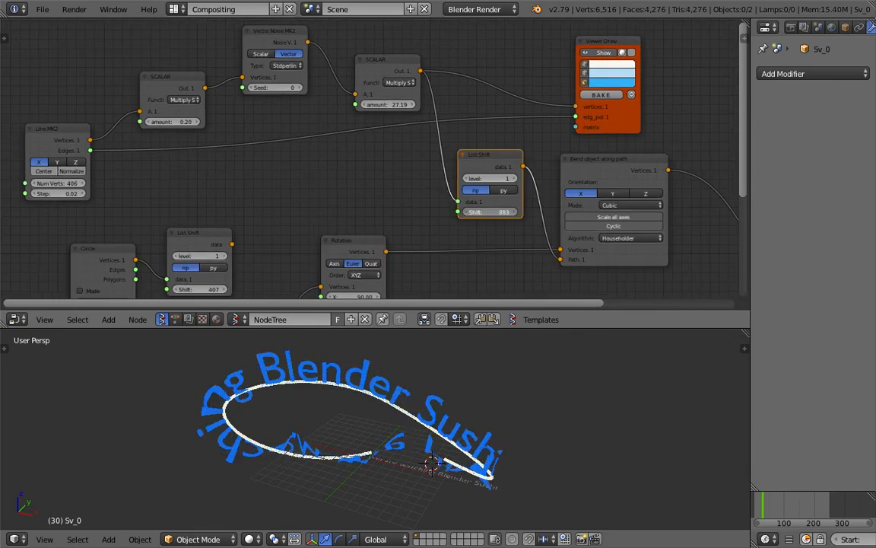
{"action": "middle_click_drag", "start_coordinate": [94, 175], "coordinate": [145, 178]}
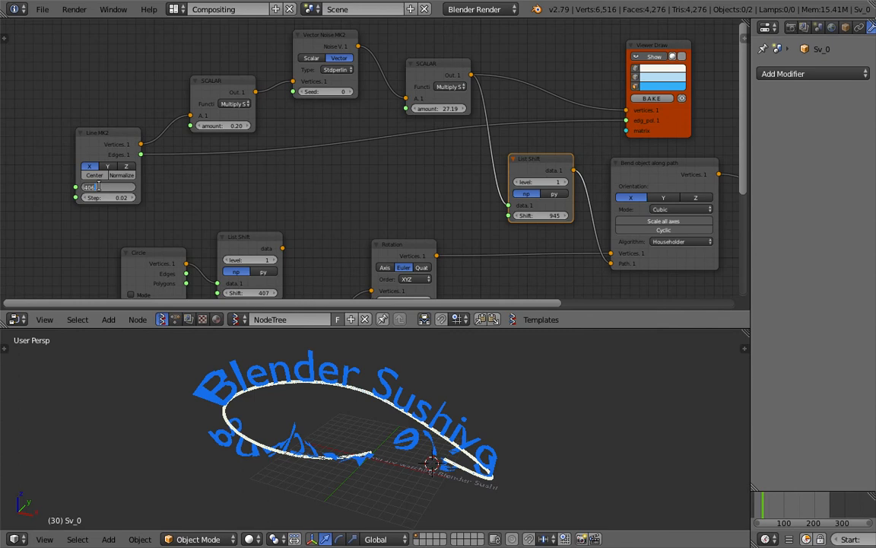
{"action": "key", "text": "Return"}
{"action": "middle_click_drag", "start_coordinate": [299, 426], "coordinate": [363, 435]}
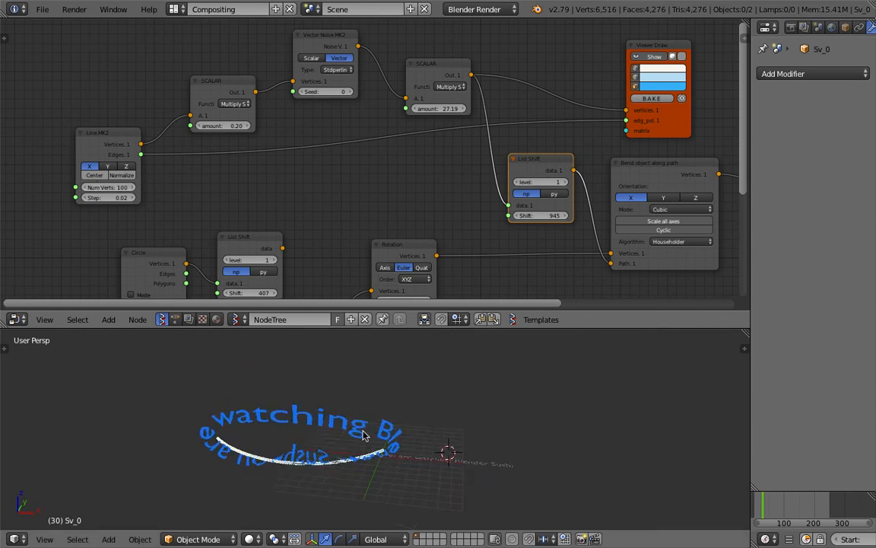
- Set the Line MK2 Step to 0.20, try a noise amount of 0.53, and save
{"action": "left_click_drag", "start_coordinate": [115, 199], "coordinate": [137, 199]}
{"action": "key", "text": "Return"}
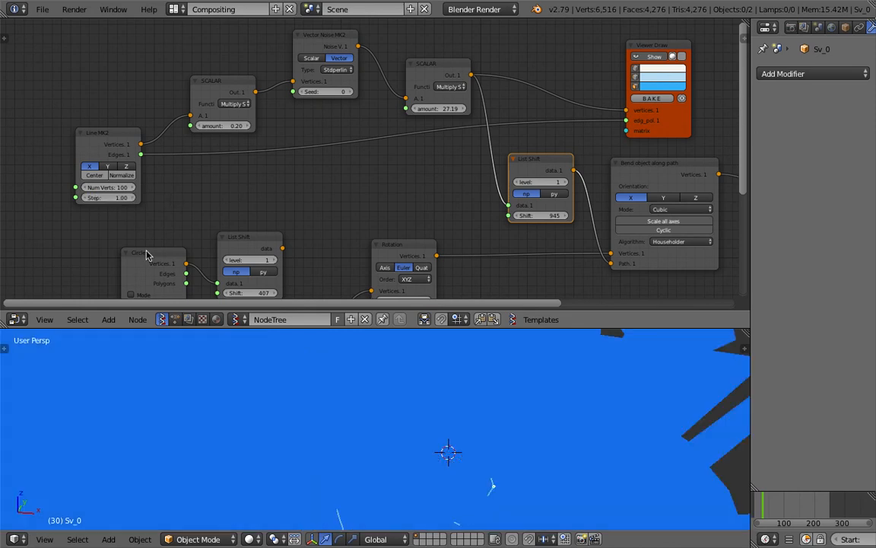
{"action": "type", "text": "0.2"}
{"action": "key", "text": "Return"}
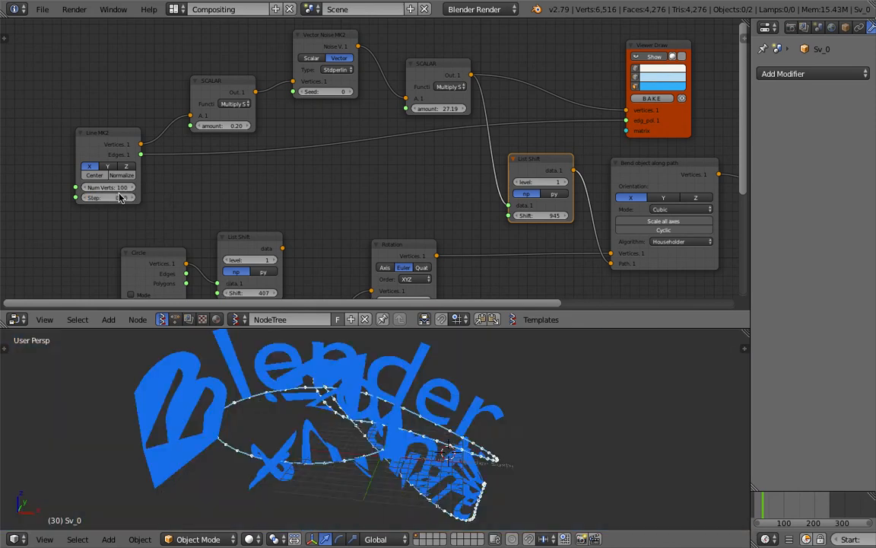
{"action": "mouse_move", "coordinate": [223, 126]}
{"action": "left_mouse_down"}
{"action": "mouse_move", "coordinate": [248, 126]}
{"action": "mouse_move", "coordinate": [215, 127]}
{"action": "left_mouse_up"}
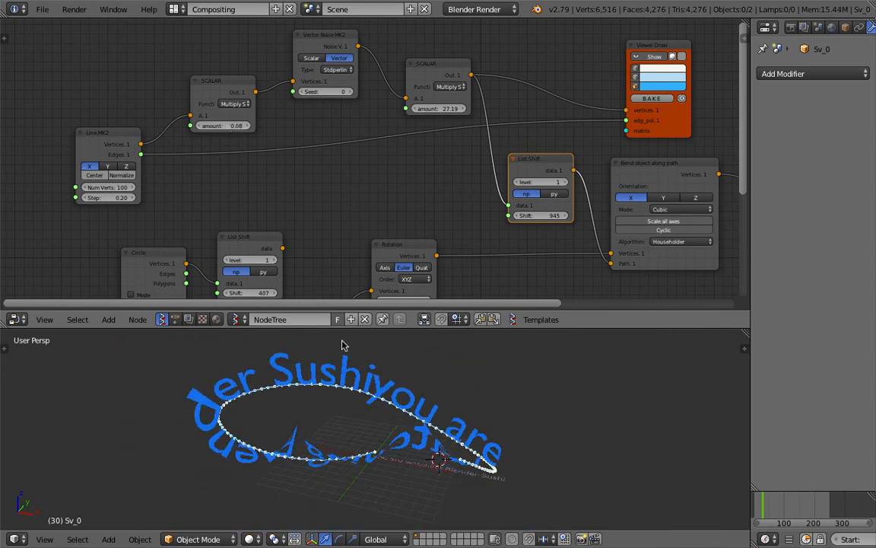
{"action": "key", "text": "ctrl+s"}
- Lengthen the path to 292 vertices, settle the noise amount at 0.03, and raise the multiplier to 40.84
{"action": "mouse_move", "coordinate": [108, 187]}
{"action": "left_mouse_down"}
{"action": "mouse_move", "coordinate": [169, 187]}
{"action": "mouse_move", "coordinate": [122, 196]}
{"action": "left_mouse_up"}
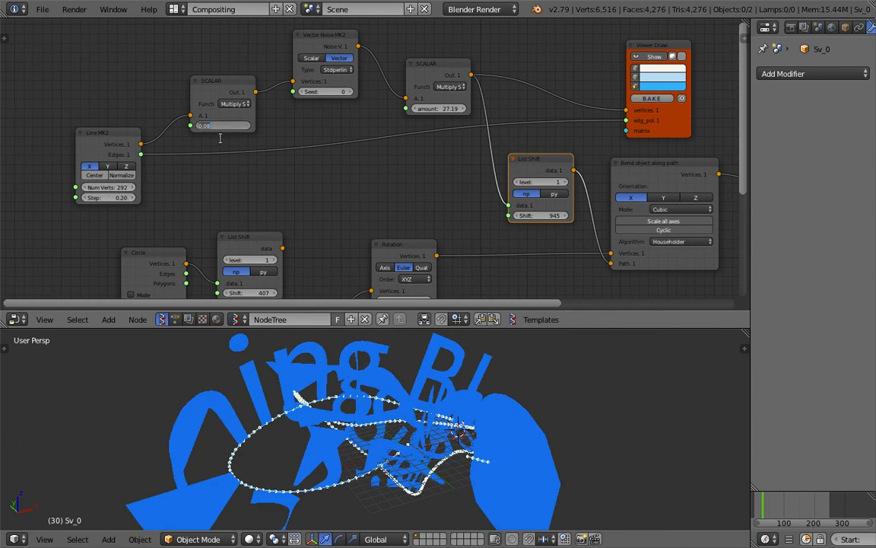
{"action": "type", "text": "1"}
{"action": "key", "text": "Return"}
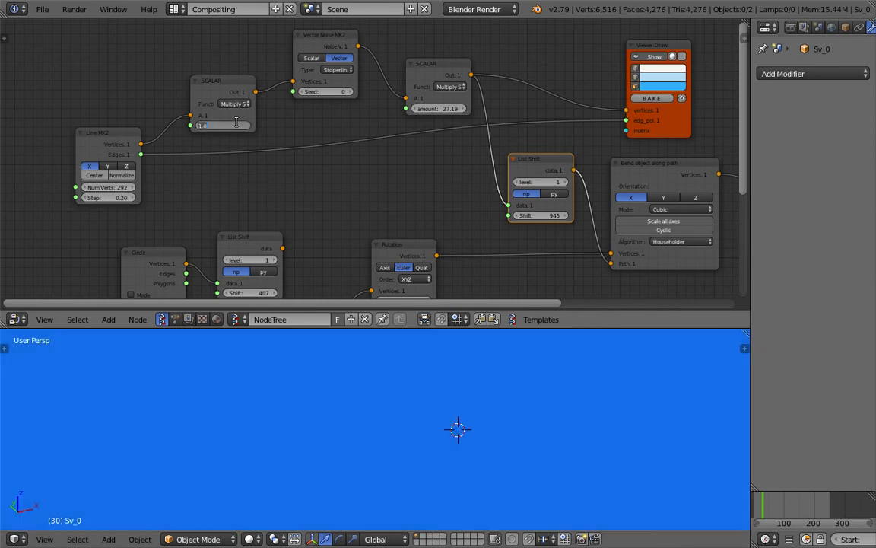
{"action": "key", "text": "Return"}
{"action": "mouse_move", "coordinate": [234, 127]}
{"action": "left_mouse_down"}
{"action": "mouse_move", "coordinate": [173, 126]}
{"action": "mouse_move", "coordinate": [235, 126]}
{"action": "left_mouse_up"}
{"action": "key", "text": "ctrl+s"}
{"action": "left_click", "coordinate": [358, 367]}
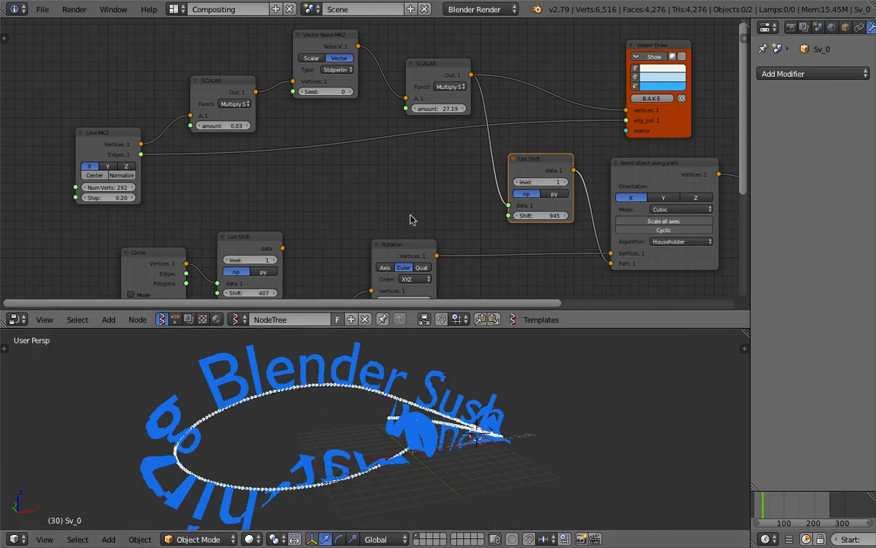
{"action": "key", "text": "Return"}
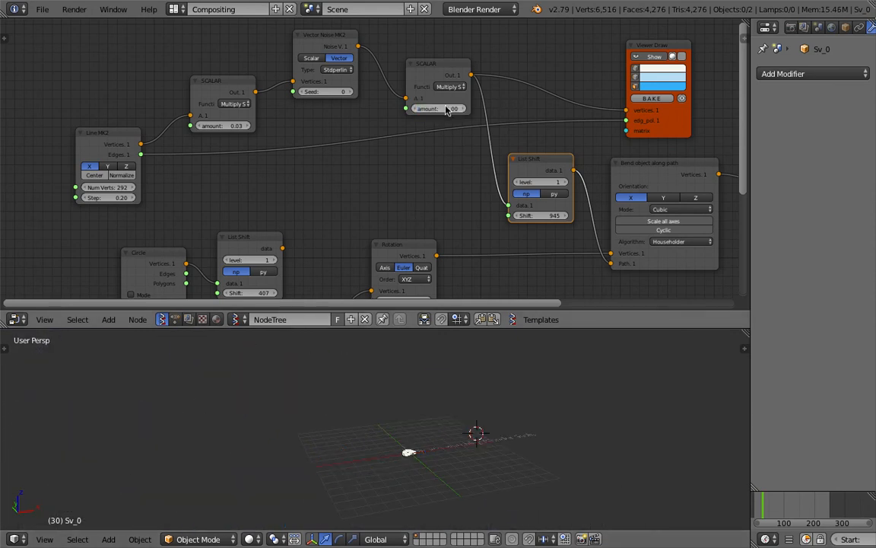
{"action": "left_click_drag", "start_coordinate": [437, 109], "coordinate": [469, 108]}
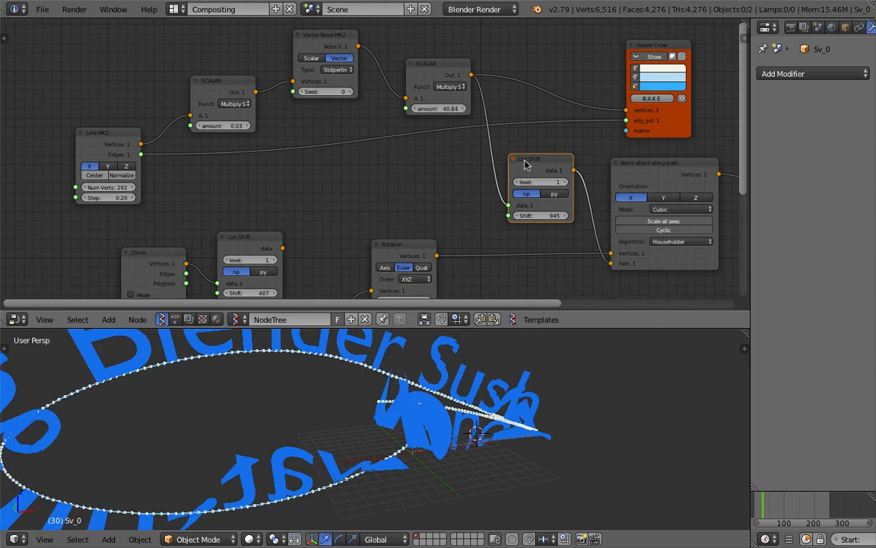
- Toggle the Bend node's all-axes scaling and switch orientation to Z and back to X, then save
{"action": "left_click", "coordinate": [666, 221]}
{"action": "middle_click_drag", "start_coordinate": [435, 419], "coordinate": [358, 391]}
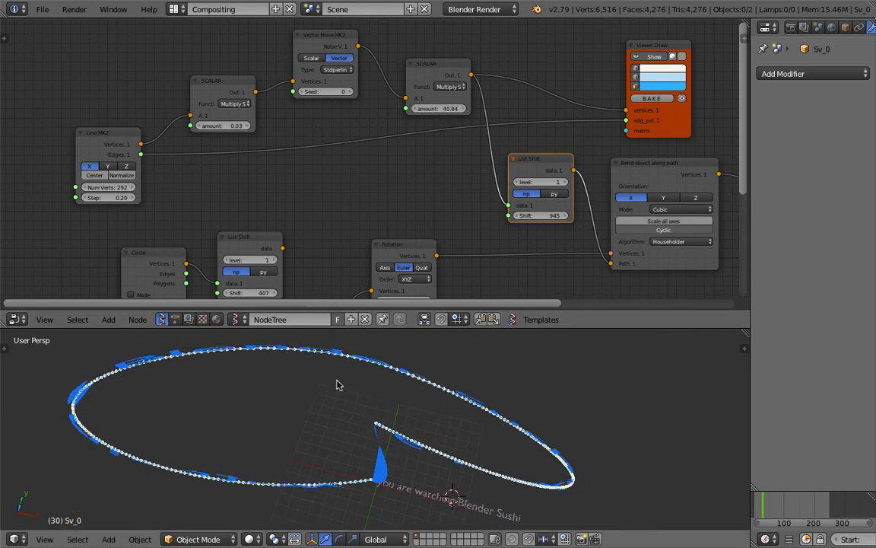
{"action": "left_click", "coordinate": [679, 222]}
{"action": "middle_click_drag", "start_coordinate": [737, 207], "coordinate": [591, 184]}
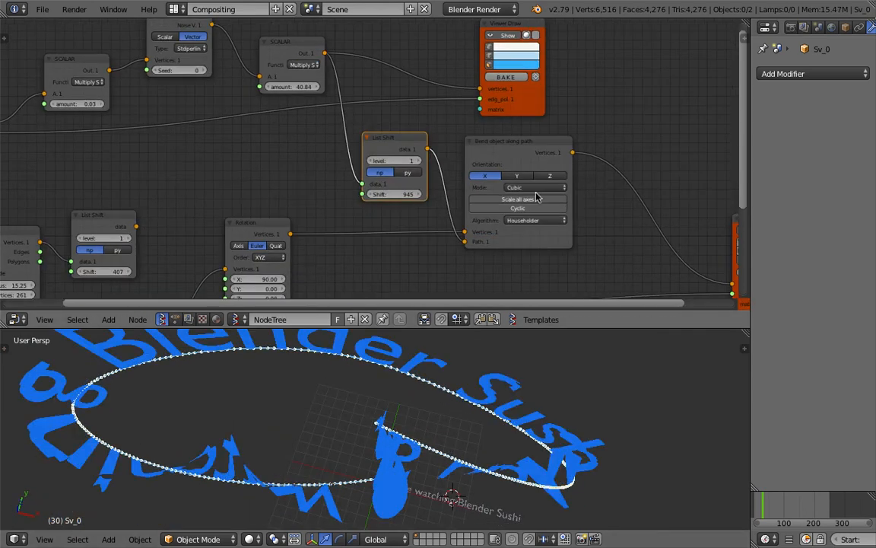
{"action": "scroll", "coordinate": [538, 193], "scroll_direction": "up", "scroll_amount": 2}
{"action": "left_click", "coordinate": [580, 179]}
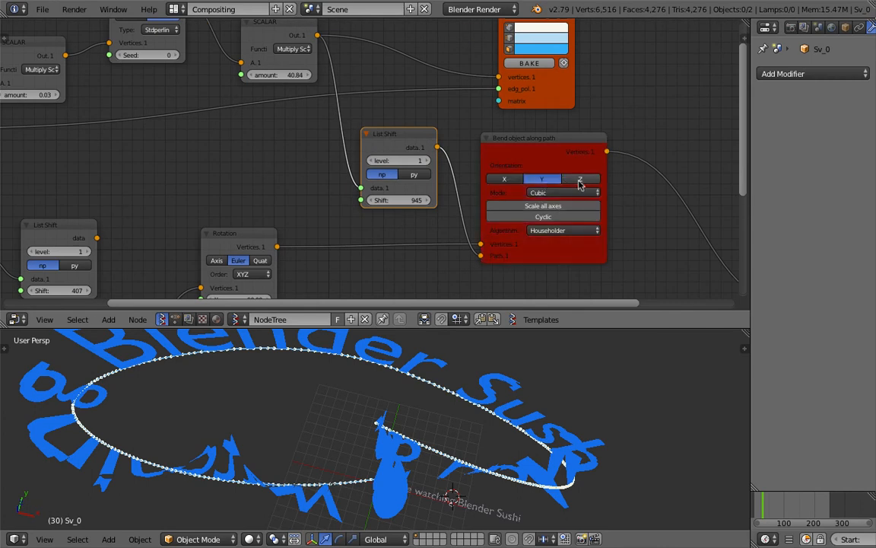
{"action": "left_click", "coordinate": [503, 179]}
{"action": "key", "text": "ctrl+s"}
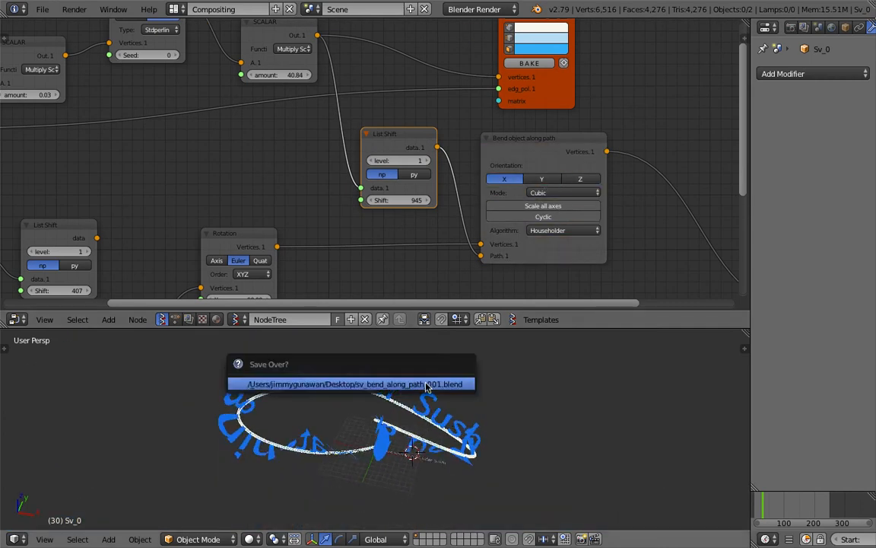
- Reposition the Viewer Draw node in the tree and save
{"action": "scroll", "coordinate": [487, 175], "scroll_direction": "down", "scroll_amount": 2}
{"action": "middle_click_drag", "start_coordinate": [567, 156], "coordinate": [438, 128]}
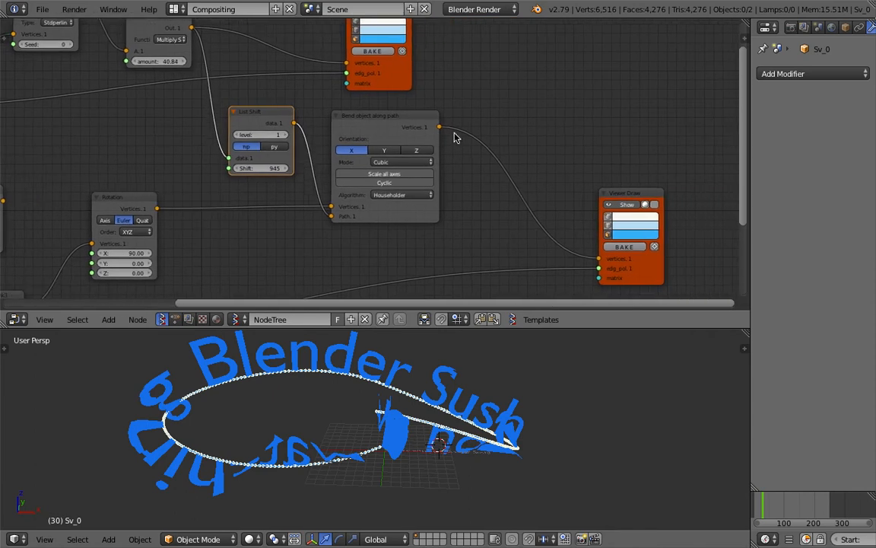
{"action": "scroll", "coordinate": [431, 135], "scroll_direction": "up", "scroll_amount": 3}
{"action": "mouse_move", "coordinate": [672, 207]}
{"action": "left_mouse_down"}
{"action": "mouse_move", "coordinate": [542, 140]}
{"action": "mouse_move", "coordinate": [585, 184]}
{"action": "left_mouse_up"}
{"action": "scroll", "coordinate": [550, 171], "scroll_direction": "down", "scroll_amount": 2}
{"action": "middle_click_drag", "start_coordinate": [416, 143], "coordinate": [508, 69]}
{"action": "scroll", "coordinate": [434, 189], "scroll_direction": "up", "scroll_amount": 3}
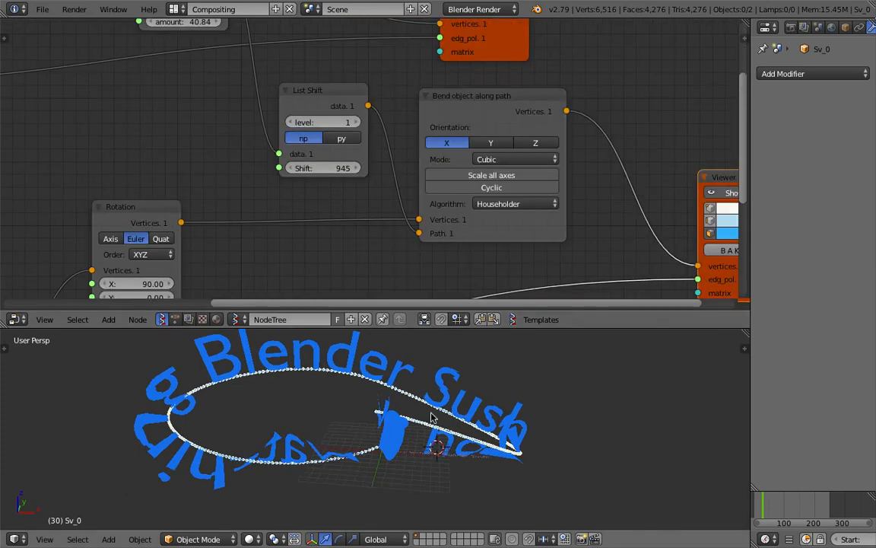
{"action": "key", "text": "ctrl+s"}
{"action": "left_click", "coordinate": [485, 446]}
- Move the Rotation node right, inspect the text ring from other sides, and save
{"action": "scroll", "coordinate": [479, 157], "scroll_direction": "down", "scroll_amount": 3}
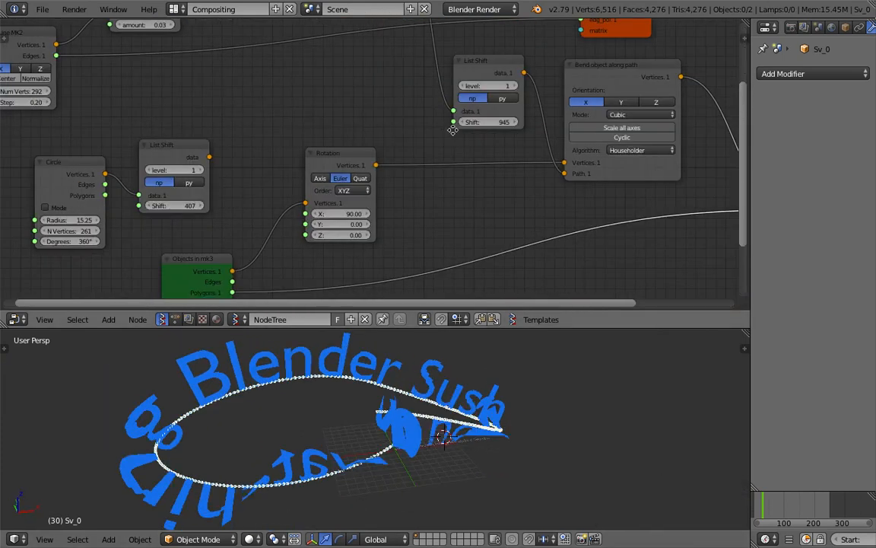
{"action": "left_click_drag", "start_coordinate": [339, 184], "coordinate": [394, 187]}
{"action": "middle_click_drag", "start_coordinate": [563, 426], "coordinate": [345, 412]}
{"action": "scroll", "coordinate": [339, 388], "scroll_direction": "down", "scroll_amount": 2}
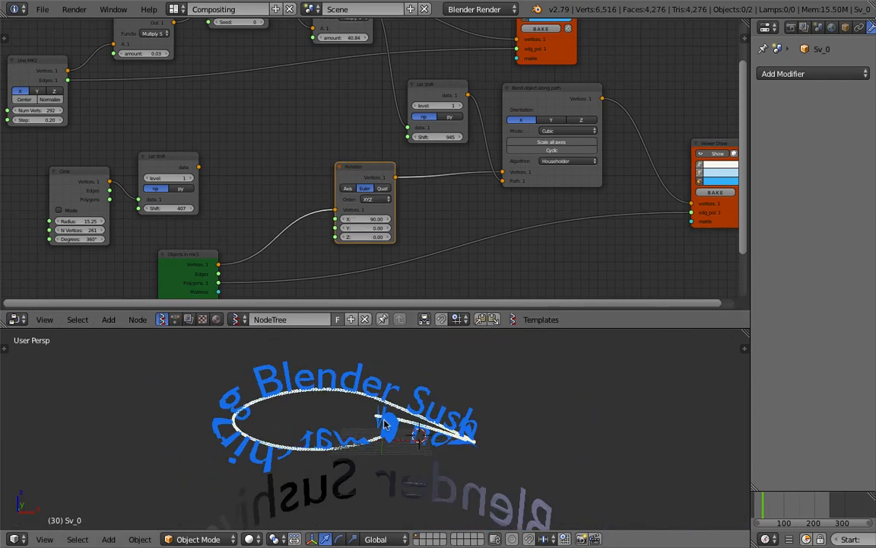
{"action": "middle_click_drag", "start_coordinate": [345, 377], "coordinate": [439, 441]}
{"action": "key", "text": "ctrl+s"}
{"action": "left_click", "coordinate": [441, 442]}
- Raise the Vector Noise seed to 217 and set the noise multiplier to 40
{"action": "middle_click_drag", "start_coordinate": [167, 206], "coordinate": [323, 218]}
{"action": "middle_click_drag", "start_coordinate": [219, 157], "coordinate": [230, 225]}
{"action": "scroll", "coordinate": [263, 171], "scroll_direction": "up", "scroll_amount": 4}
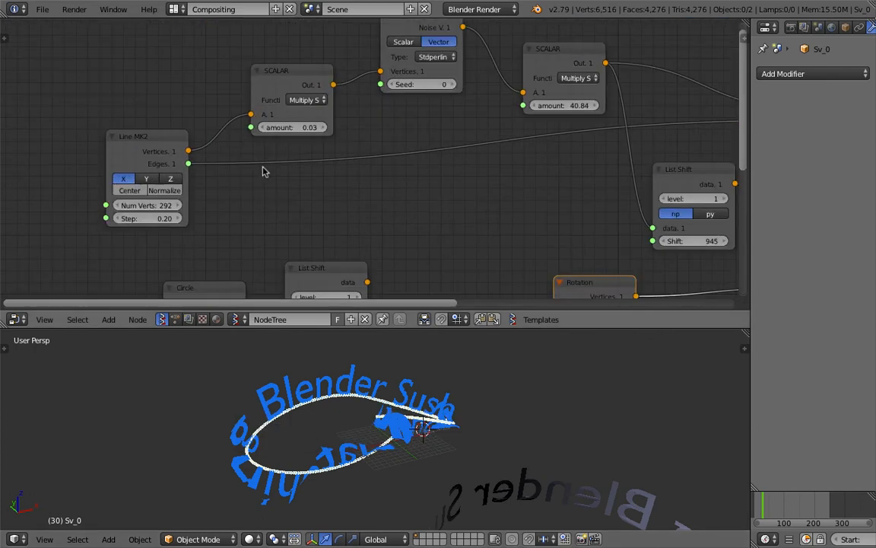
{"action": "middle_click_drag", "start_coordinate": [407, 91], "coordinate": [369, 116]}
{"action": "left_click_drag", "start_coordinate": [369, 115], "coordinate": [457, 115]}
{"action": "scroll", "coordinate": [531, 383], "scroll_direction": "up", "scroll_amount": 2}
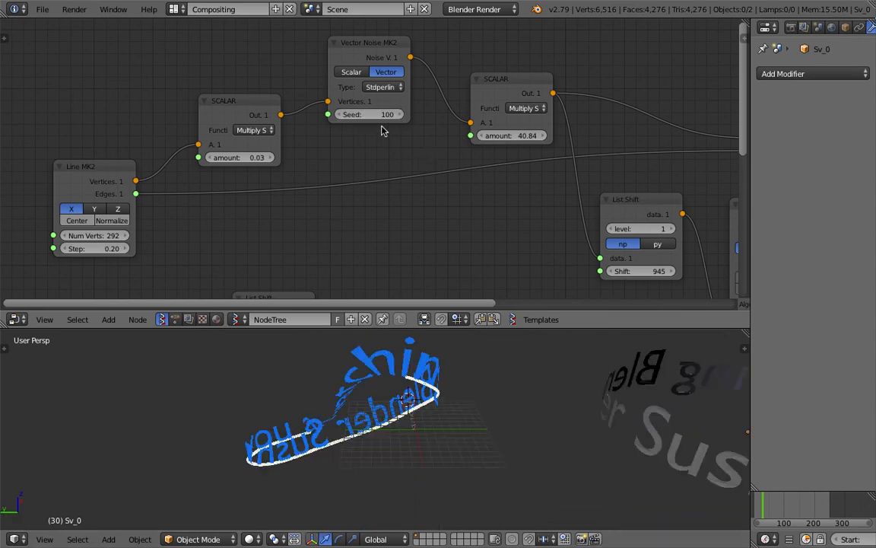
{"action": "left_click_drag", "start_coordinate": [392, 115], "coordinate": [481, 115]}
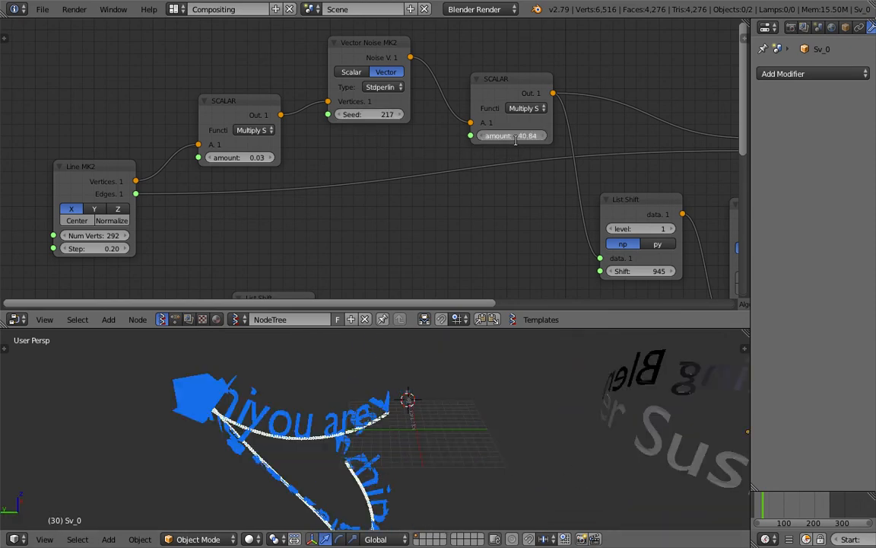
{"action": "type", "text": "40"}
{"action": "key", "text": "Return"}
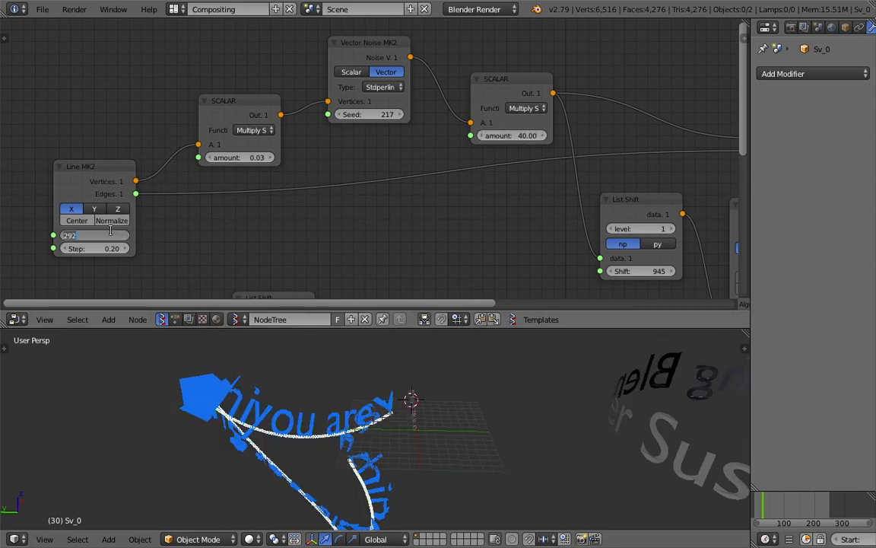
- Commit 400 line vertices and inspect the reshaped curve up close
{"action": "key", "text": "Return"}
{"action": "middle_click_drag", "start_coordinate": [380, 435], "coordinate": [301, 402]}
{"action": "scroll", "coordinate": [282, 433], "scroll_direction": "down", "scroll_amount": 3}
{"action": "middle_click_drag", "start_coordinate": [398, 374], "coordinate": [344, 365]}
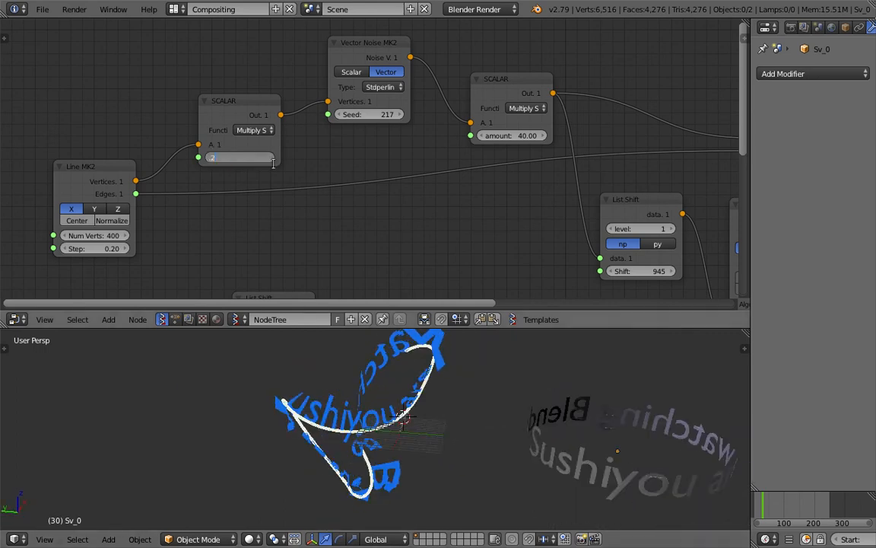
- Set the noise amount to 0.02 after trying 0.20, 1.16 and 0.10
{"action": "key", "text": "Return"}
{"action": "left_click_drag", "start_coordinate": [260, 161], "coordinate": [332, 161]}
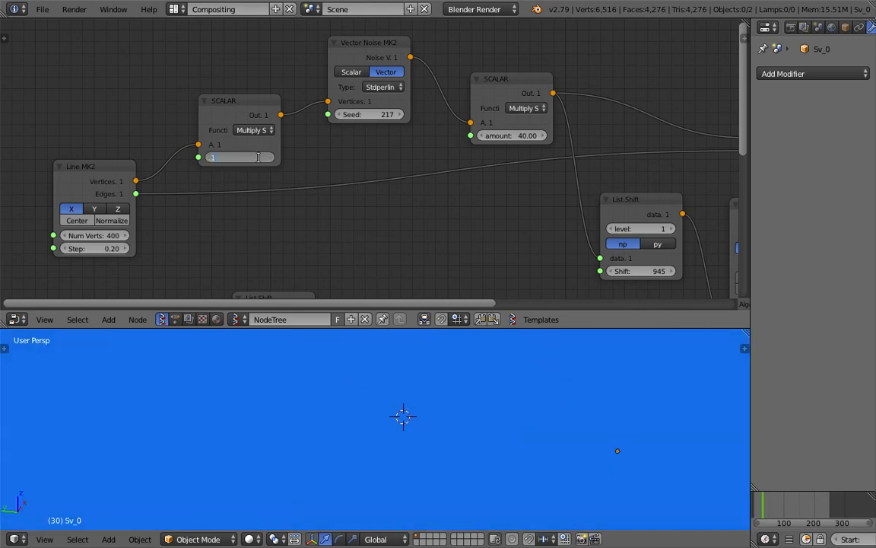
{"action": "type", "text": "0.1"}
{"action": "key", "text": "Return"}
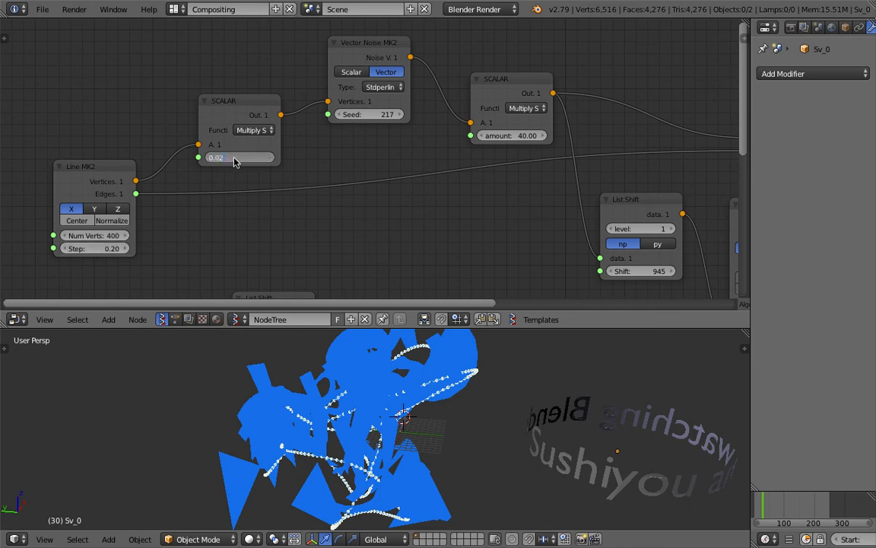
{"action": "key", "text": "Return"}
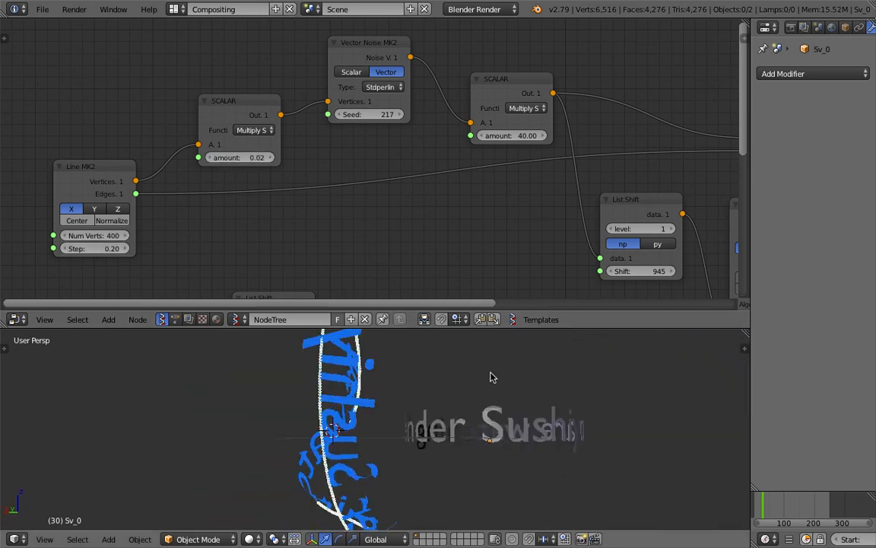
- Set the line to 200 vertices and view the text from a flatter angle
{"action": "middle_click_drag", "start_coordinate": [490, 378], "coordinate": [580, 401]}
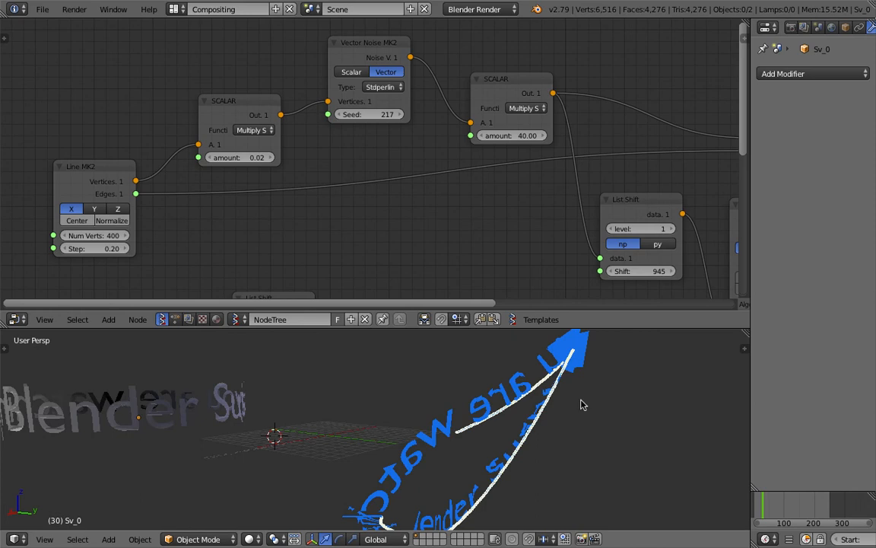
{"action": "type", "text": "0"}
{"action": "key", "text": "Return"}
{"action": "middle_click_drag", "start_coordinate": [347, 443], "coordinate": [432, 421]}
- Toggle the line's Normalize and Center options on and back off
{"action": "left_click", "coordinate": [111, 220]}
{"action": "left_click", "coordinate": [116, 222]}
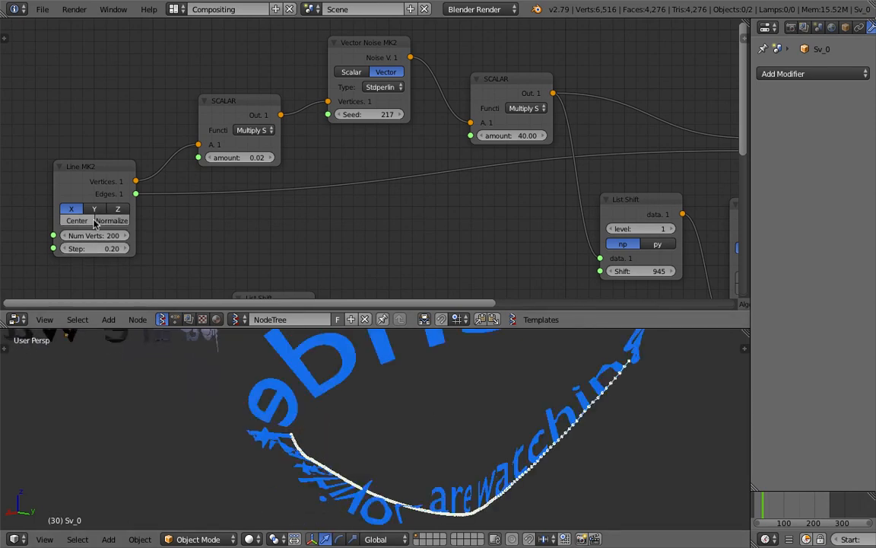
{"action": "left_click", "coordinate": [84, 224]}
{"action": "left_click", "coordinate": [86, 222]}
- Save the file and raise the Vector Noise seed to 265, then to 314
{"action": "key", "text": "ctrl+s"}
{"action": "middle_click_drag", "start_coordinate": [425, 466], "coordinate": [248, 485]}
{"action": "left_click", "coordinate": [417, 477]}
{"action": "left_click_drag", "start_coordinate": [369, 115], "coordinate": [406, 115]}
{"action": "scroll", "coordinate": [510, 440], "scroll_direction": "down", "scroll_amount": 5}
{"action": "middle_click_drag", "start_coordinate": [511, 440], "coordinate": [354, 364]}
{"action": "key", "text": "ctrl+s"}
{"action": "left_click", "coordinate": [354, 364]}
{"action": "left_click_drag", "start_coordinate": [378, 114], "coordinate": [414, 114]}
{"action": "middle_click_drag", "start_coordinate": [398, 394], "coordinate": [380, 377]}
{"action": "middle_click_drag", "start_coordinate": [628, 196], "coordinate": [345, 121]}
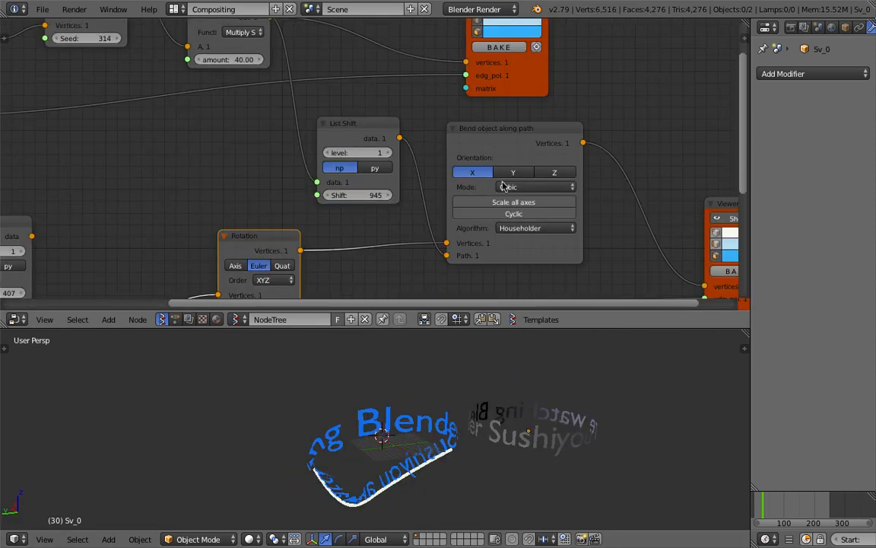
- Make the bend path cyclic and slide the text further along the curve
{"action": "left_click", "coordinate": [517, 219]}
{"action": "middle_click_drag", "start_coordinate": [427, 399], "coordinate": [401, 385]}
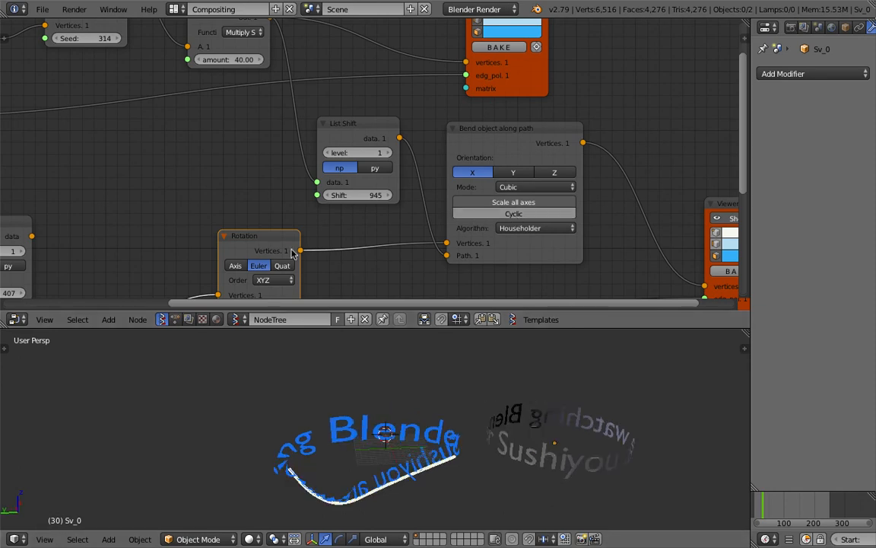
{"action": "middle_click_drag", "start_coordinate": [292, 248], "coordinate": [420, 249]}
{"action": "middle_click_drag", "start_coordinate": [471, 394], "coordinate": [417, 403]}
{"action": "left_click_drag", "start_coordinate": [487, 197], "coordinate": [505, 196]}
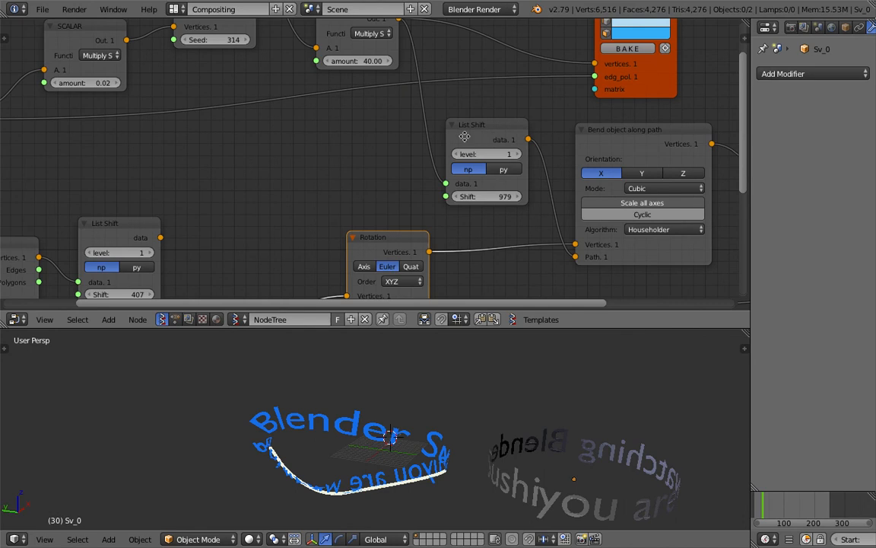
- Connect the multiplier output to the Bend node's Path and delete the List Shift node
{"action": "middle_click_drag", "start_coordinate": [464, 136], "coordinate": [456, 157]}
{"action": "left_click_drag", "start_coordinate": [390, 42], "coordinate": [566, 280]}
{"action": "left_click", "coordinate": [499, 157]}
{"action": "key", "text": "x"}
- Inspect the re-laid curved text from several angles and select the text object
{"action": "middle_click_drag", "start_coordinate": [364, 428], "coordinate": [403, 483]}
{"action": "middle_click_drag", "start_coordinate": [636, 406], "coordinate": [388, 432]}
{"action": "middle_click_drag", "start_coordinate": [498, 414], "coordinate": [391, 431]}
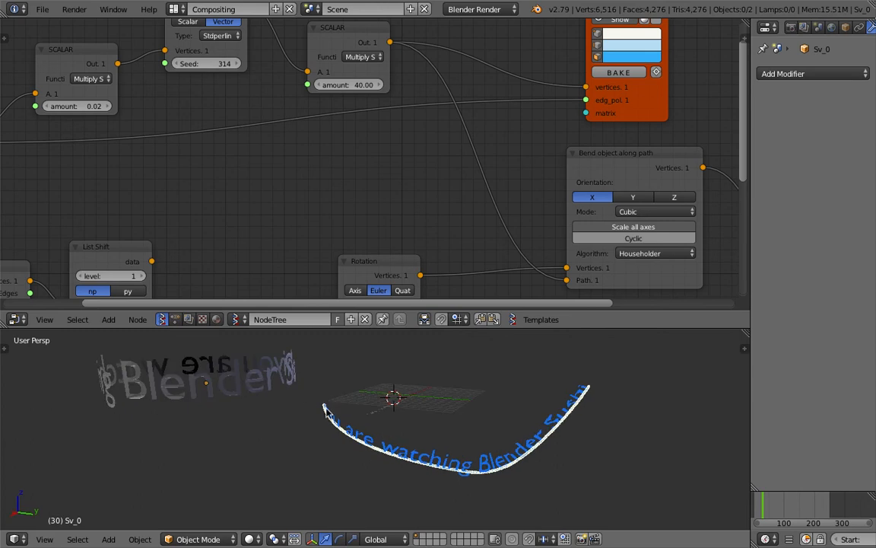
{"action": "middle_click_drag", "start_coordinate": [260, 384], "coordinate": [260, 387]}
{"action": "right_click", "coordinate": [260, 387]}
{"action": "scroll", "coordinate": [399, 417], "scroll_direction": "up", "scroll_amount": 5}
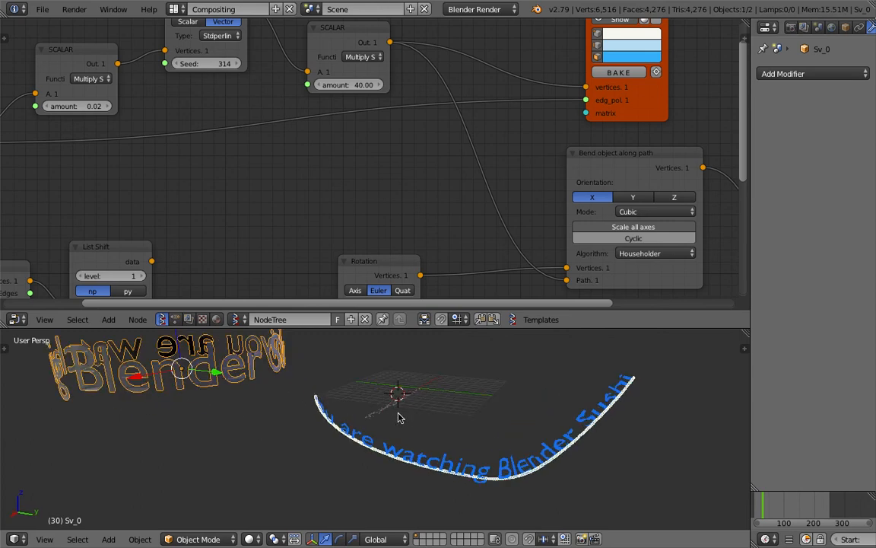
{"action": "middle_click_drag", "start_coordinate": [441, 429], "coordinate": [460, 435]}
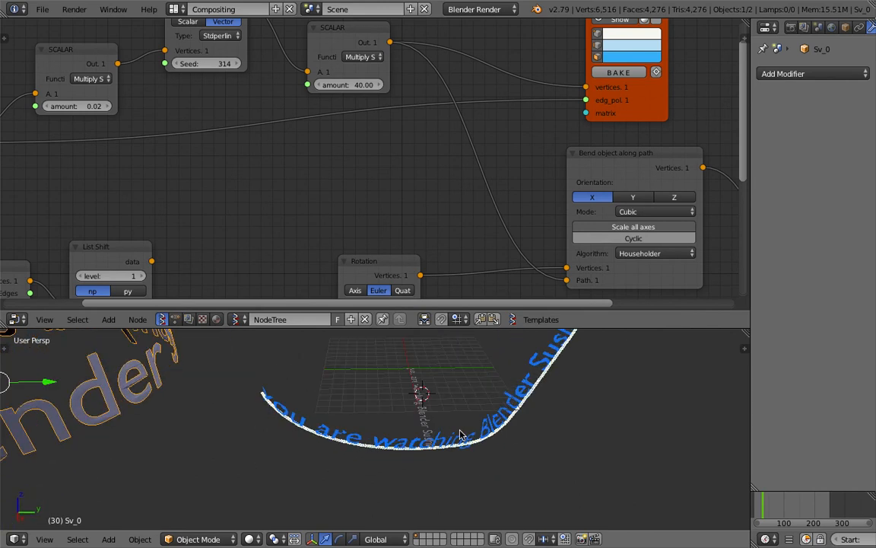
- Move the Bend object along path node up-left and the Rotation node up-right, then save
{"action": "middle_click_drag", "start_coordinate": [384, 152], "coordinate": [206, 121]}
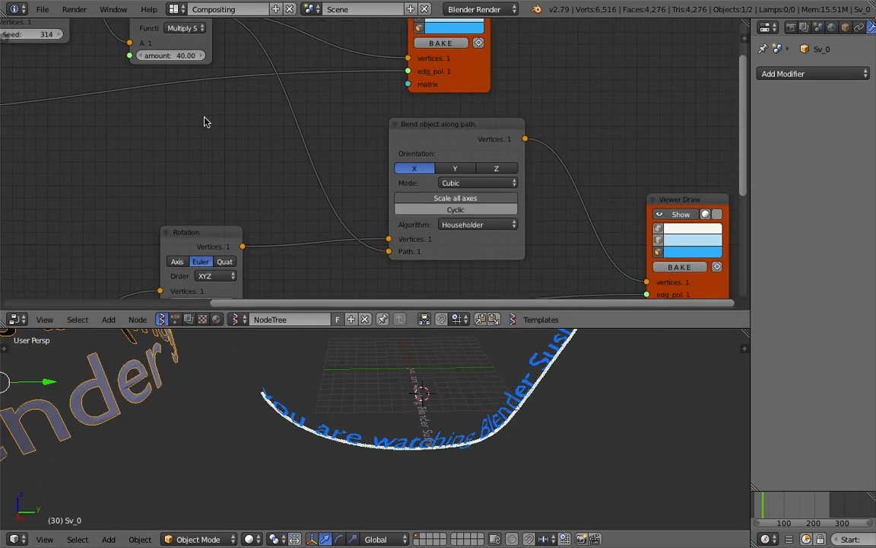
{"action": "scroll", "coordinate": [207, 120], "scroll_direction": "up", "scroll_amount": 1}
{"action": "left_click_drag", "start_coordinate": [403, 251], "coordinate": [390, 239]}
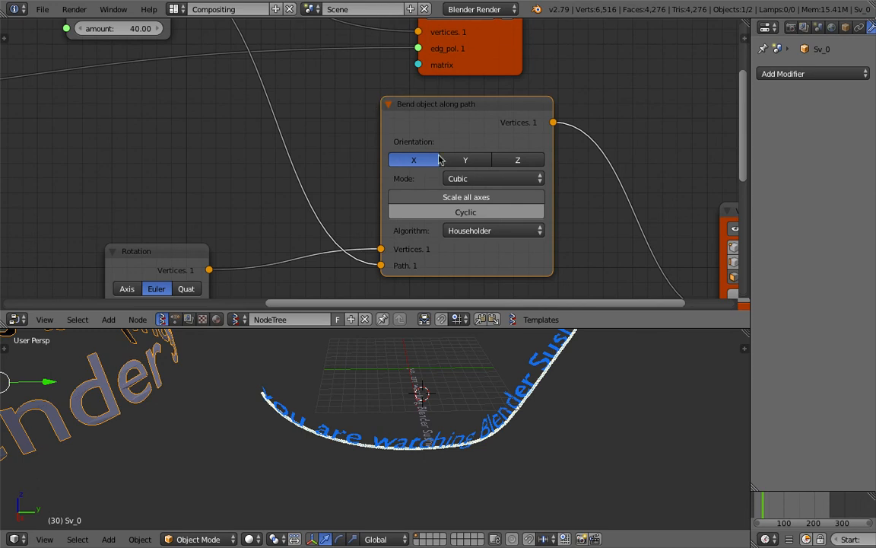
{"action": "scroll", "coordinate": [370, 157], "scroll_direction": "down", "scroll_amount": 1}
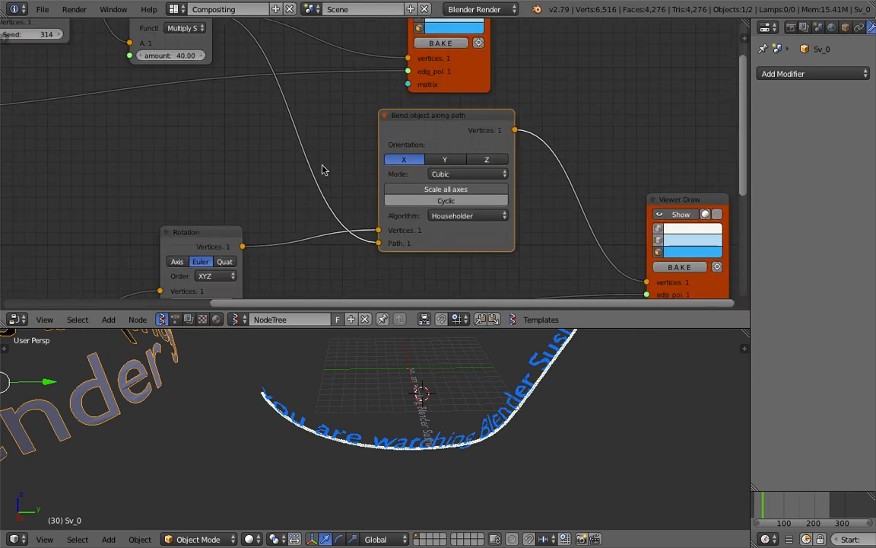
{"action": "middle_click_drag", "start_coordinate": [298, 207], "coordinate": [308, 191]}
{"action": "left_click_drag", "start_coordinate": [229, 212], "coordinate": [256, 188]}
{"action": "middle_click_drag", "start_coordinate": [390, 188], "coordinate": [405, 192]}
{"action": "key", "text": "ctrl+s"}
{"action": "left_click", "coordinate": [406, 193]}
- Change the Vector Noise seed to 335 to reshape the curve
{"action": "middle_click_drag", "start_coordinate": [423, 397], "coordinate": [247, 363]}
{"action": "middle_click_drag", "start_coordinate": [129, 88], "coordinate": [335, 179]}
{"action": "left_click", "coordinate": [366, 178]}
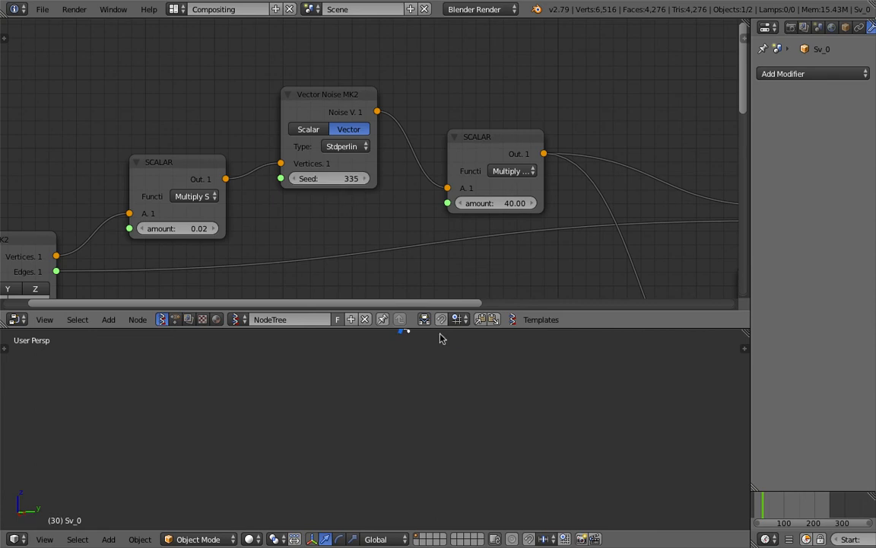
- Set the Line MK2 Step to 0.74 to lengthen the curve, saving before and after
{"action": "scroll", "coordinate": [449, 423], "scroll_direction": "down", "scroll_amount": 4}
{"action": "middle_click_drag", "start_coordinate": [448, 423], "coordinate": [379, 420]}
{"action": "key", "text": "ctrl+s"}
{"action": "left_click", "coordinate": [376, 419]}
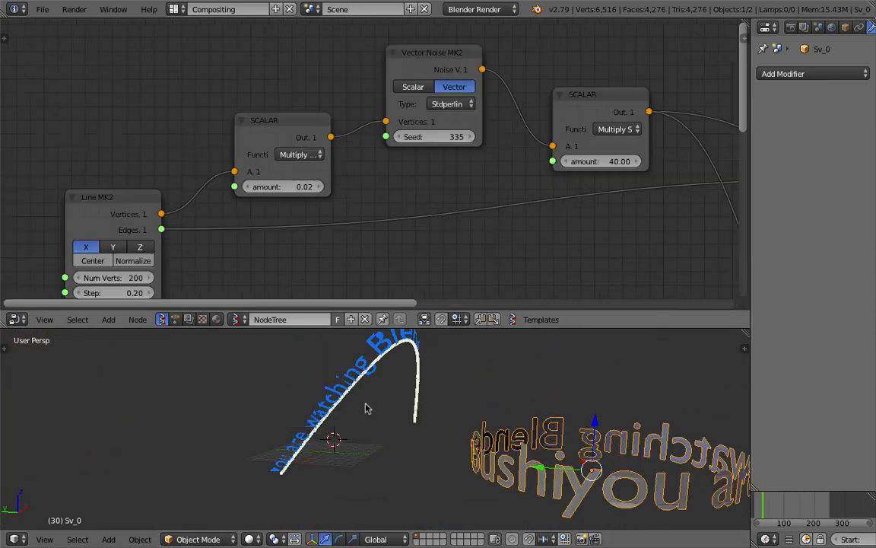
{"action": "middle_click_drag", "start_coordinate": [455, 414], "coordinate": [338, 429]}
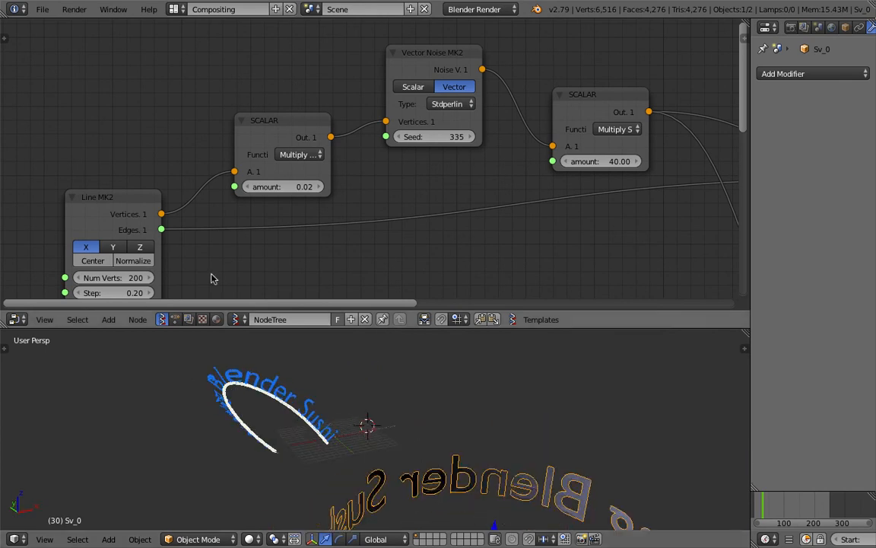
{"action": "middle_click_drag", "start_coordinate": [160, 280], "coordinate": [202, 244]}
{"action": "left_click_drag", "start_coordinate": [156, 256], "coordinate": [197, 256]}
{"action": "key", "text": "ctrl+s"}
{"action": "key", "text": "Return"}
- Select the Text object and enter Edit Mode to rewrite its words
{"action": "middle_click_drag", "start_coordinate": [283, 384], "coordinate": [349, 402]}
{"action": "scroll", "coordinate": [335, 402], "scroll_direction": "down", "scroll_amount": 2}
{"action": "right_click", "coordinate": [231, 434]}
{"action": "middle_click_drag", "start_coordinate": [206, 430], "coordinate": [293, 441]}
{"action": "scroll", "coordinate": [298, 436], "scroll_direction": "up", "scroll_amount": 6}
{"action": "middle_click_drag", "start_coordinate": [276, 385], "coordinate": [311, 380]}
{"action": "key", "text": "Tab"}
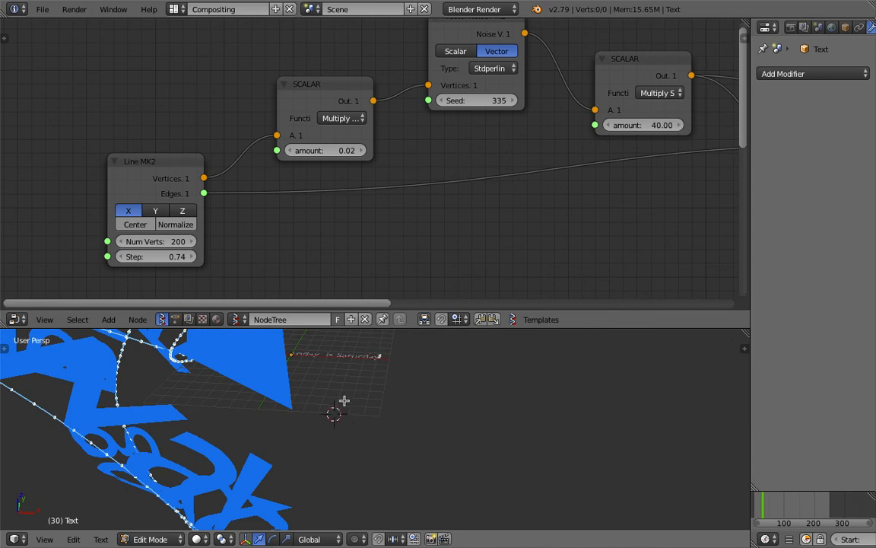
- Exit text editing and frame the selected 'today is Saturday' text with View Selected
{"action": "key", "text": "Tab"}
{"action": "middle_click_drag", "start_coordinate": [359, 366], "coordinate": [383, 437]}
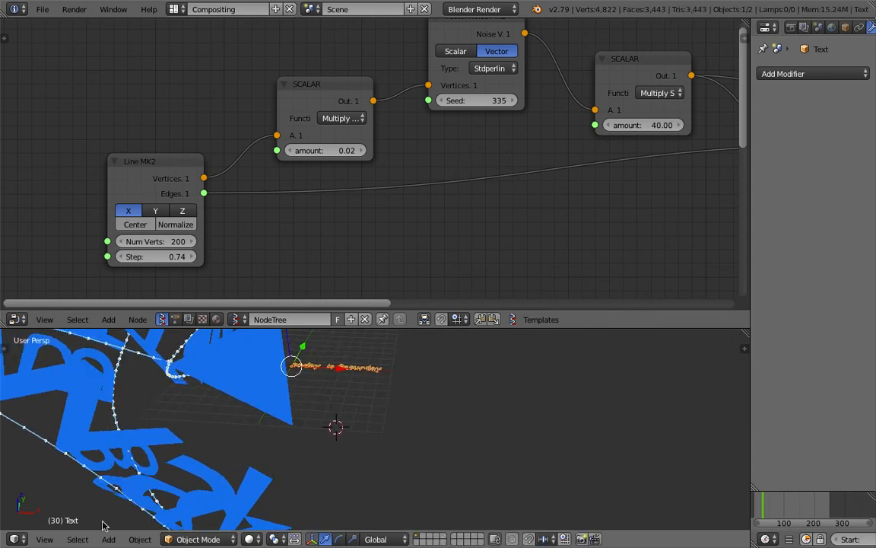
{"action": "left_click", "coordinate": [51, 540]}
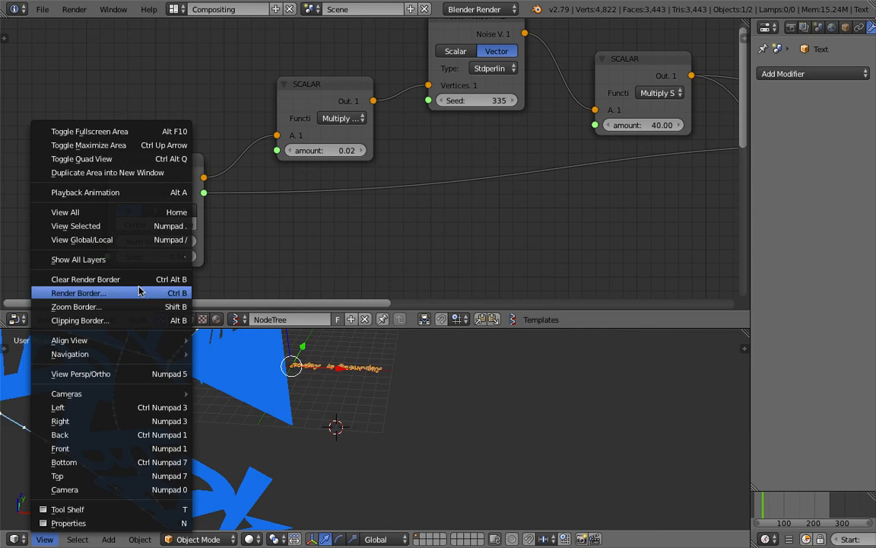
{"action": "left_click", "coordinate": [114, 225]}
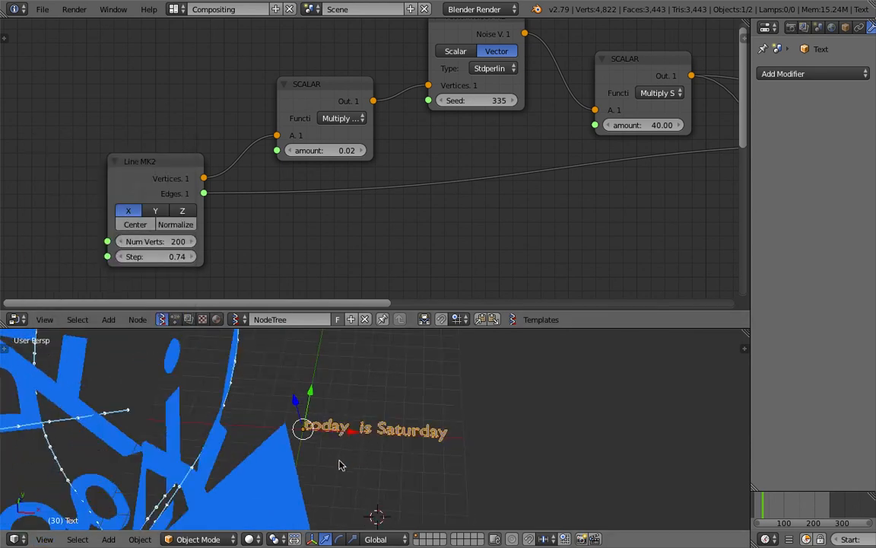
- Re-enter Edit Mode and delete the extra space before 'is'
{"action": "key", "text": "Tab"}
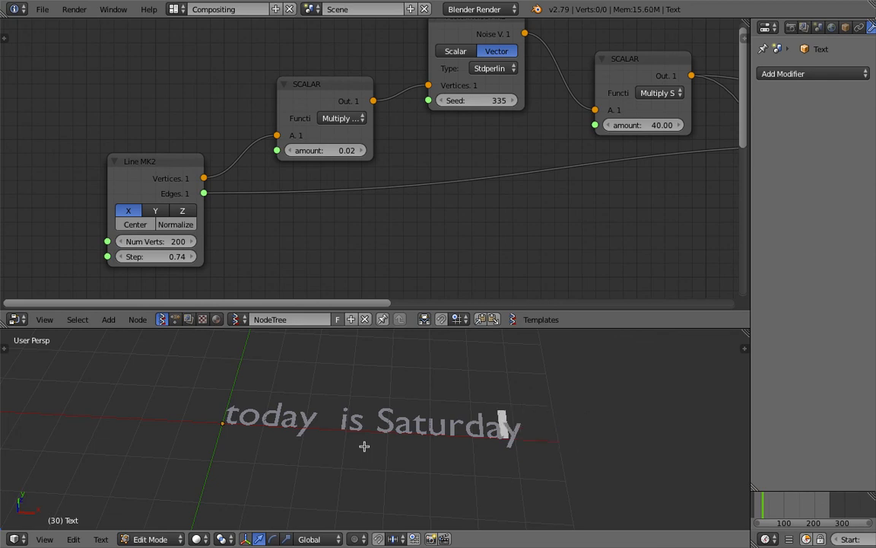
{"action": "key", "text": "BackSpace"}
{"action": "key", "text": "Right"}
{"action": "key", "text": "Right"}
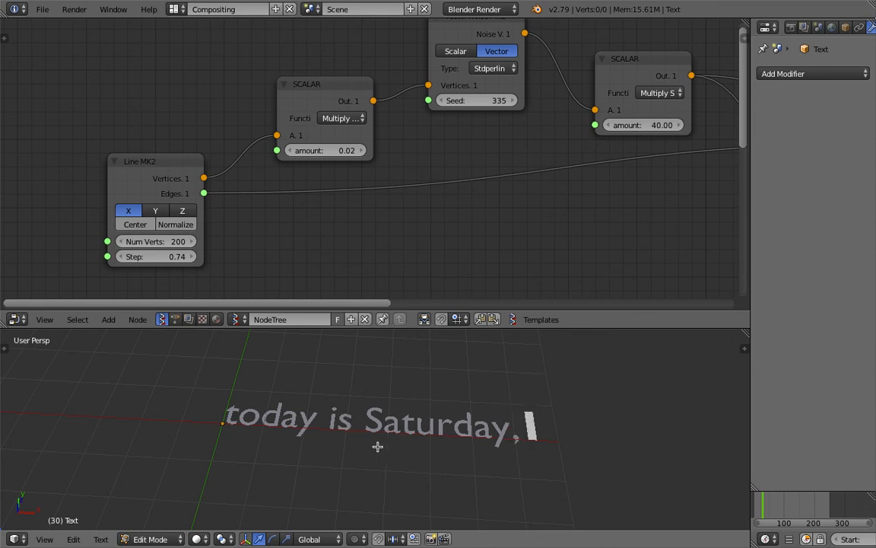
{"action": "scroll", "coordinate": [378, 447], "scroll_direction": "down", "scroll_amount": 5}
{"action": "scroll", "coordinate": [374, 425], "scroll_direction": "up", "scroll_amount": 3}
{"action": "middle_click_drag", "start_coordinate": [465, 424], "coordinate": [390, 421], "text": "shift"}
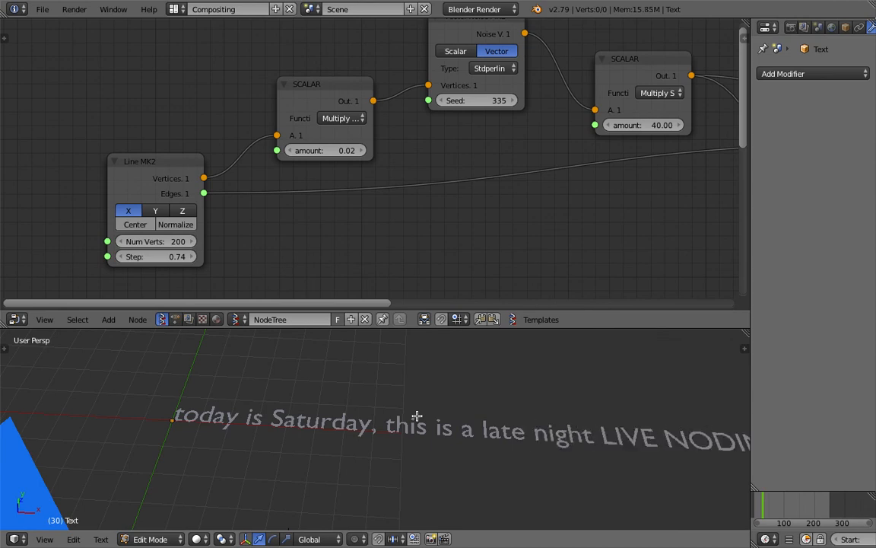
{"action": "scroll", "coordinate": [417, 416], "scroll_direction": "down", "scroll_amount": 4}
{"action": "scroll", "coordinate": [454, 407], "scroll_direction": "up", "scroll_amount": 3}
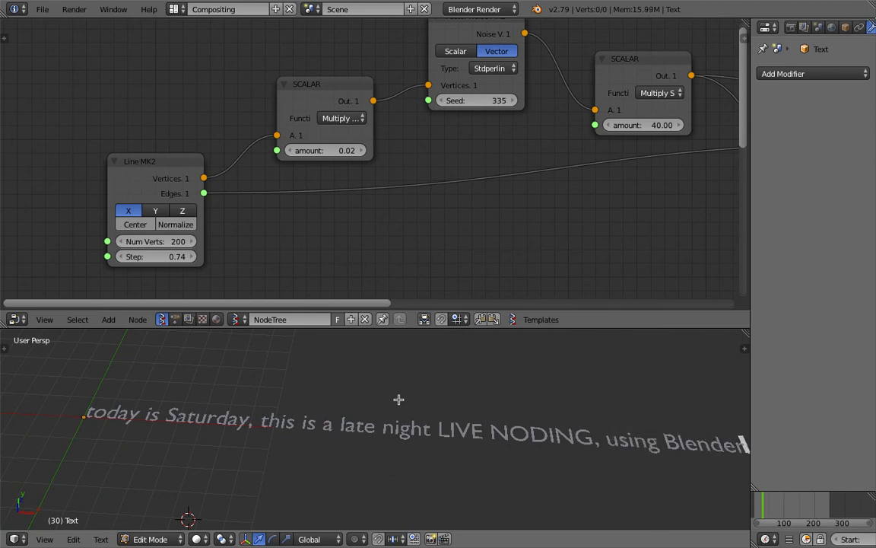
- Finish the sentence ending 'using Blender and Sverchok nodes', leave Edit Mode and view it whole
{"action": "key", "text": "Tab"}
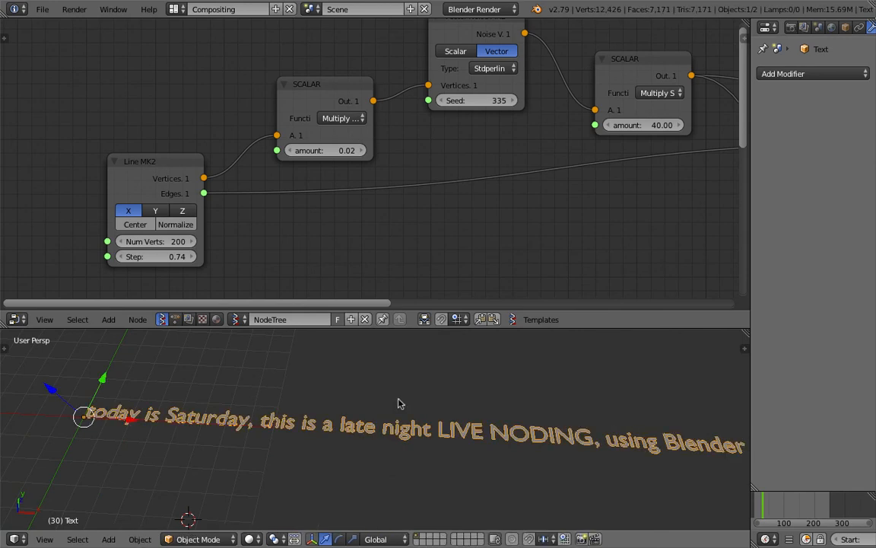
{"action": "scroll", "coordinate": [411, 415], "scroll_direction": "down", "scroll_amount": 4}
{"action": "scroll", "coordinate": [454, 456], "scroll_direction": "up", "scroll_amount": 2}
{"action": "key", "text": "Tab"}
{"action": "scroll", "coordinate": [495, 434], "scroll_direction": "up", "scroll_amount": 2}
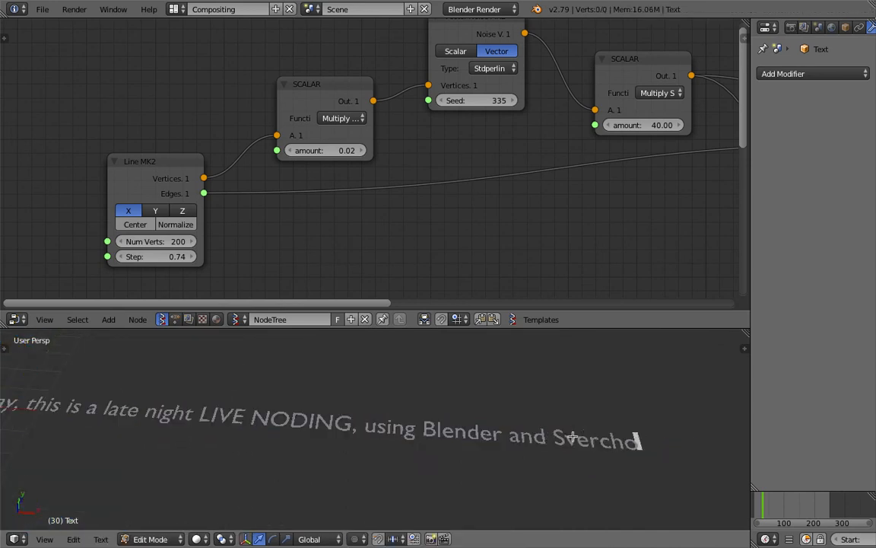
{"action": "key", "text": "Tab"}
{"action": "scroll", "coordinate": [559, 435], "scroll_direction": "down", "scroll_amount": 4}
{"action": "middle_click_drag", "start_coordinate": [425, 416], "coordinate": [334, 342], "text": "shift"}
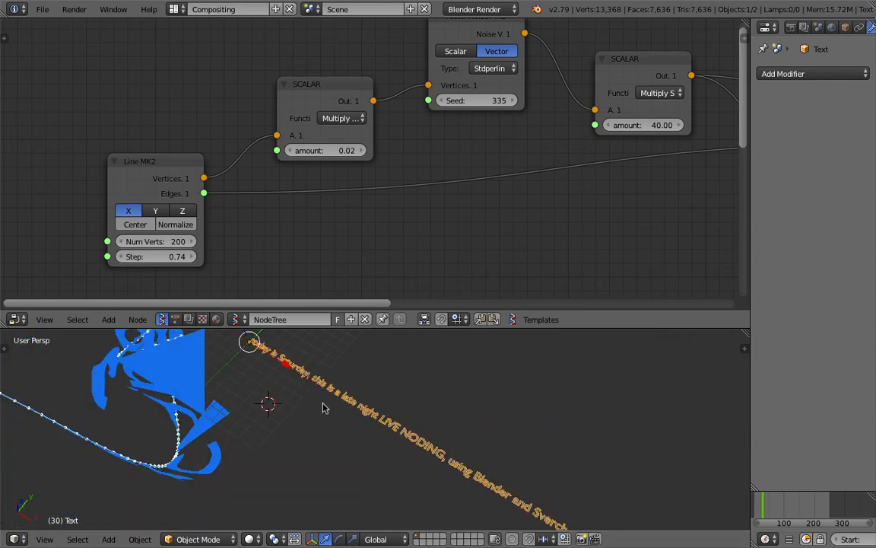
- Jump to frame 119 to update the bent text and deselect everything
{"action": "left_click", "coordinate": [790, 507]}
{"action": "middle_click_drag", "start_coordinate": [849, 510], "coordinate": [811, 507]}
{"action": "middle_click_drag", "start_coordinate": [329, 402], "coordinate": [353, 413]}
{"action": "middle_click_drag", "start_coordinate": [325, 376], "coordinate": [301, 369]}
{"action": "key", "text": "a"}
{"action": "middle_click_drag", "start_coordinate": [382, 366], "coordinate": [308, 421]}
- Bake the bent text from the Viewer Draw node, move the copy left, then delete it
{"action": "scroll", "coordinate": [456, 228], "scroll_direction": "down", "scroll_amount": 4}
{"action": "middle_click_drag", "start_coordinate": [723, 198], "coordinate": [487, 164]}
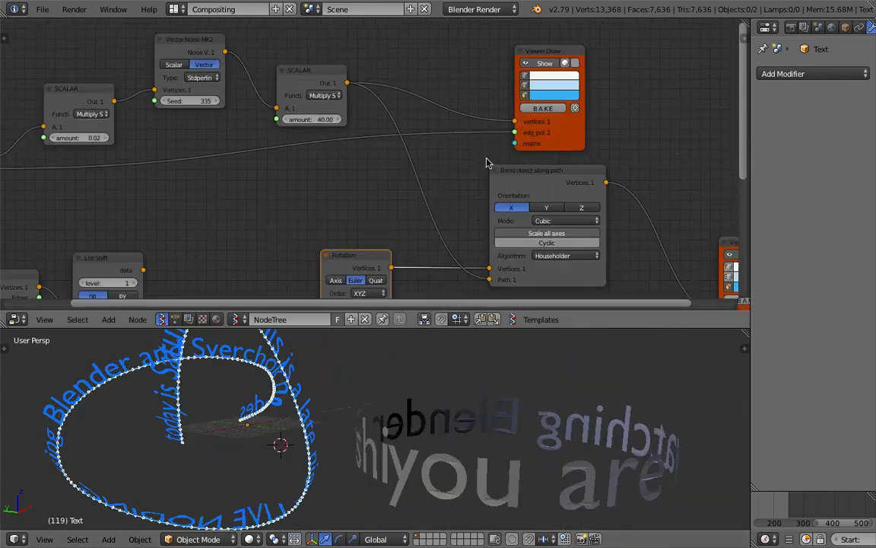
{"action": "middle_click_drag", "start_coordinate": [579, 163], "coordinate": [468, 177]}
{"action": "left_click", "coordinate": [435, 122]}
{"action": "scroll", "coordinate": [372, 372], "scroll_direction": "down", "scroll_amount": 4}
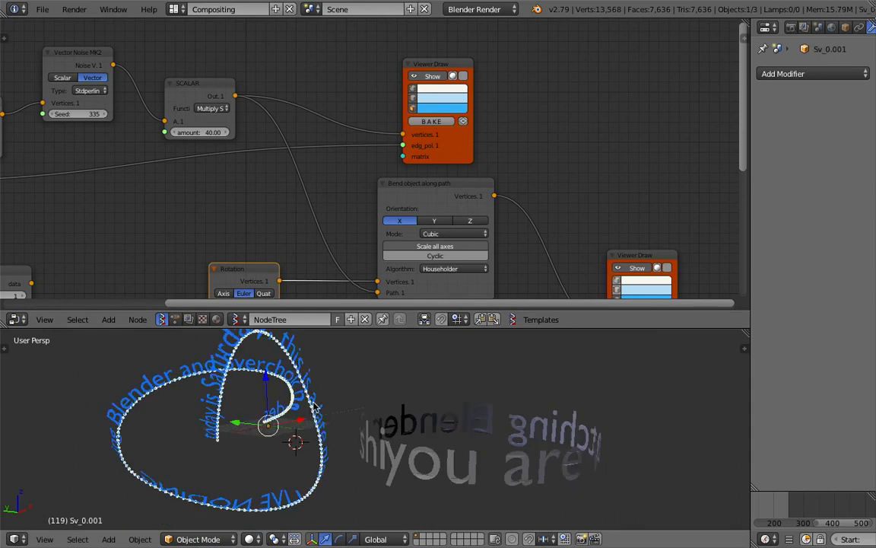
{"action": "key", "text": "g"}
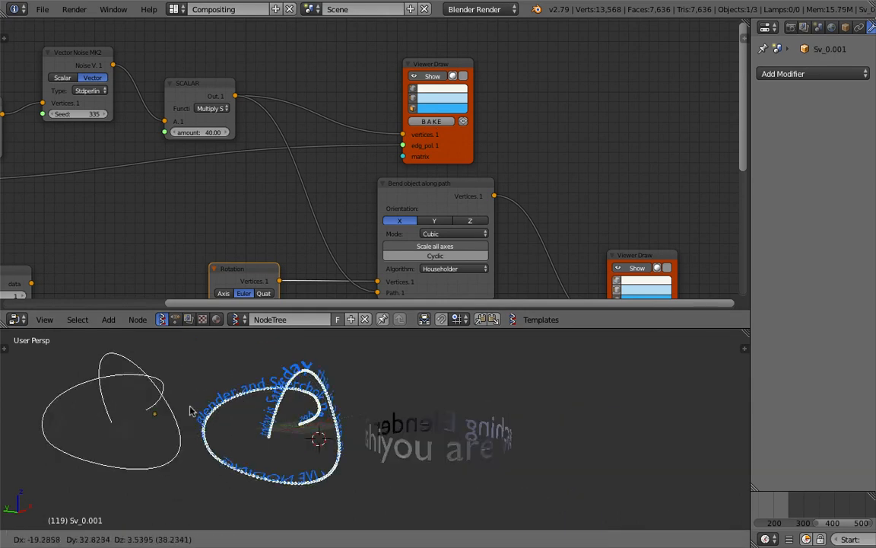
{"action": "left_click", "coordinate": [190, 411]}
{"action": "key", "text": "x"}
{"action": "key", "text": "Return"}
- Bake the bent text again, place the baked object to the right, and save
{"action": "scroll", "coordinate": [557, 210], "scroll_direction": "down", "scroll_amount": 1}
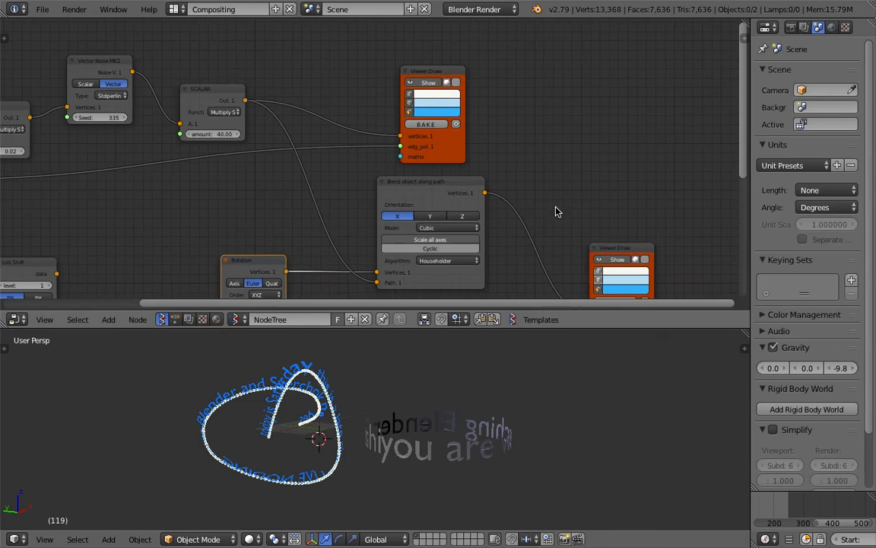
{"action": "middle_click_drag", "start_coordinate": [557, 165], "coordinate": [461, 130]}
{"action": "left_click", "coordinate": [517, 268]}
{"action": "right_click", "coordinate": [331, 388]}
{"action": "key", "text": "g"}
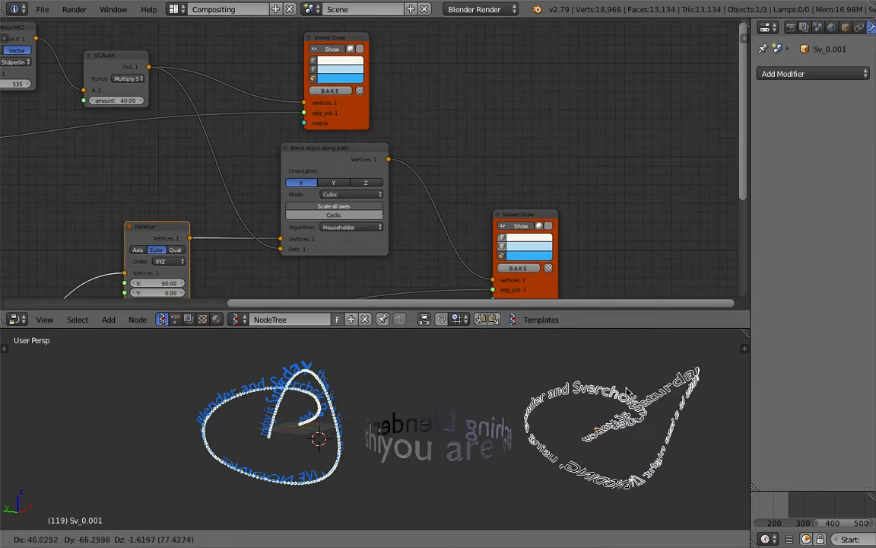
{"action": "left_click", "coordinate": [613, 390]}
{"action": "key", "text": "ctrl+s"}
{"action": "middle_click_drag", "start_coordinate": [613, 389], "coordinate": [436, 449], "text": "shift"}
{"action": "left_click", "coordinate": [507, 386]}
- Select the original Text object and save the file again
{"action": "right_click", "coordinate": [335, 372]}
{"action": "middle_click_drag", "start_coordinate": [356, 381], "coordinate": [435, 414]}
{"action": "key", "text": "ctrl+s"}
{"action": "left_click", "coordinate": [430, 359]}
- Move the Viewer Draw node up and left in the node graph
{"action": "scroll", "coordinate": [329, 153], "scroll_direction": "up", "scroll_amount": 2}
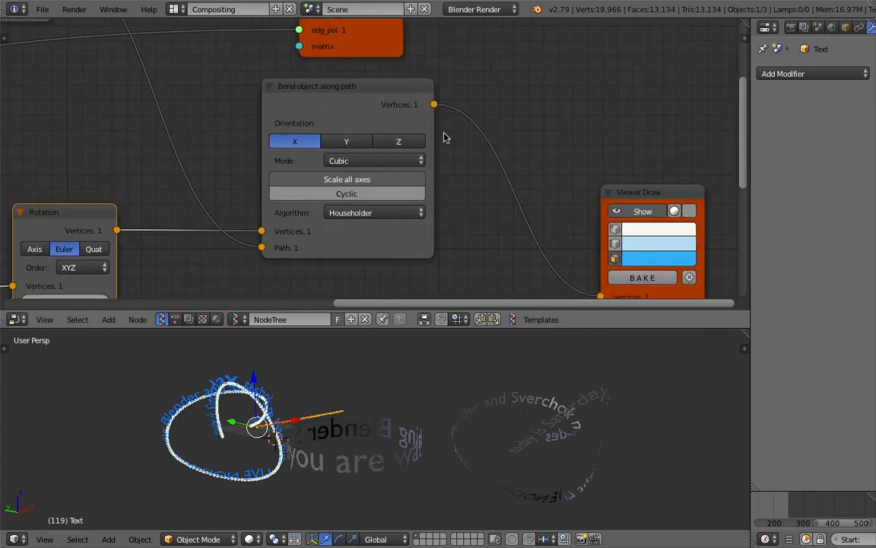
{"action": "middle_click_drag", "start_coordinate": [406, 122], "coordinate": [420, 113]}
{"action": "scroll", "coordinate": [321, 87], "scroll_direction": "up", "scroll_amount": 2}
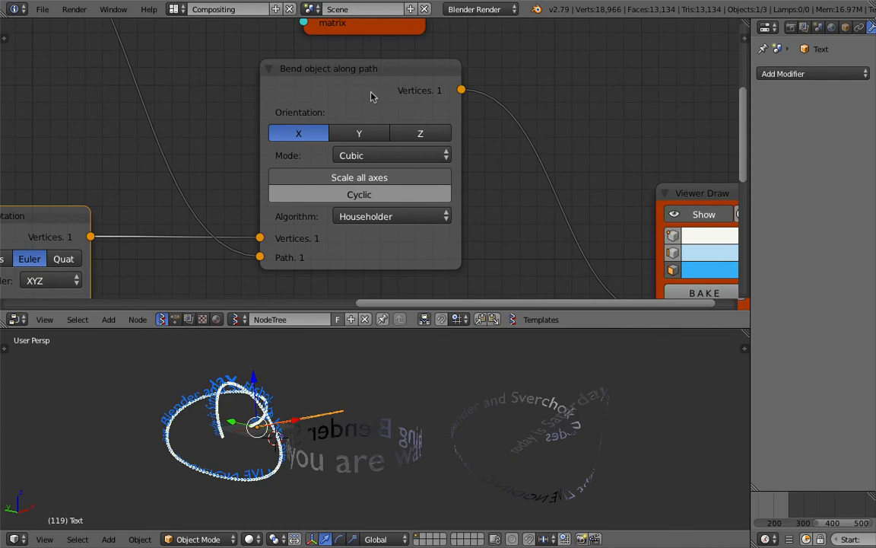
{"action": "scroll", "coordinate": [372, 96], "scroll_direction": "down", "scroll_amount": 3}
{"action": "middle_click_drag", "start_coordinate": [422, 147], "coordinate": [621, 148]}
{"action": "middle_click_drag", "start_coordinate": [717, 189], "coordinate": [584, 190]}
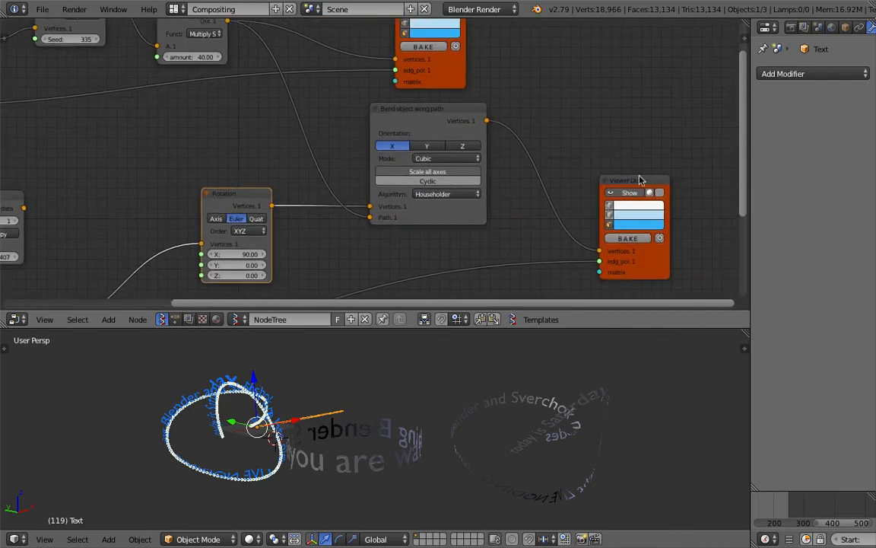
{"action": "left_click_drag", "start_coordinate": [629, 181], "coordinate": [607, 166]}
{"action": "middle_click_drag", "start_coordinate": [606, 166], "coordinate": [610, 158]}
{"action": "scroll", "coordinate": [610, 157], "scroll_direction": "up", "scroll_amount": 1}
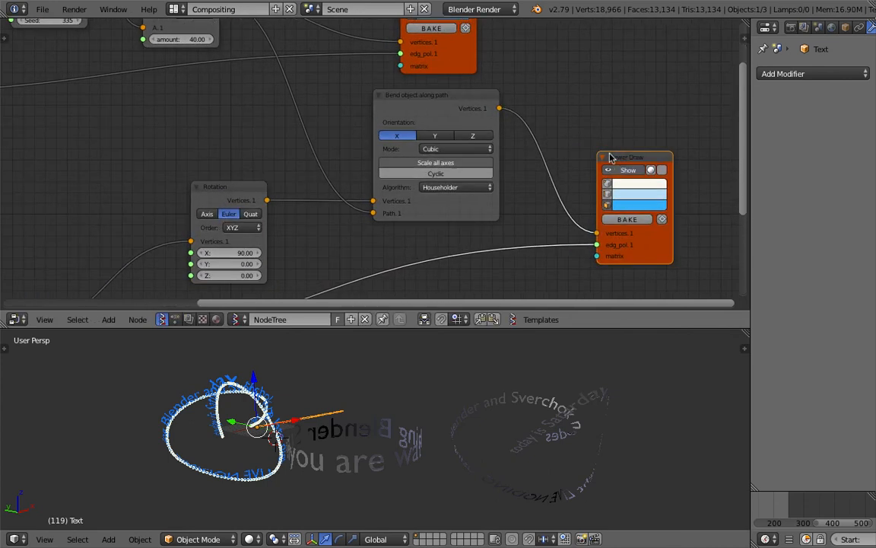